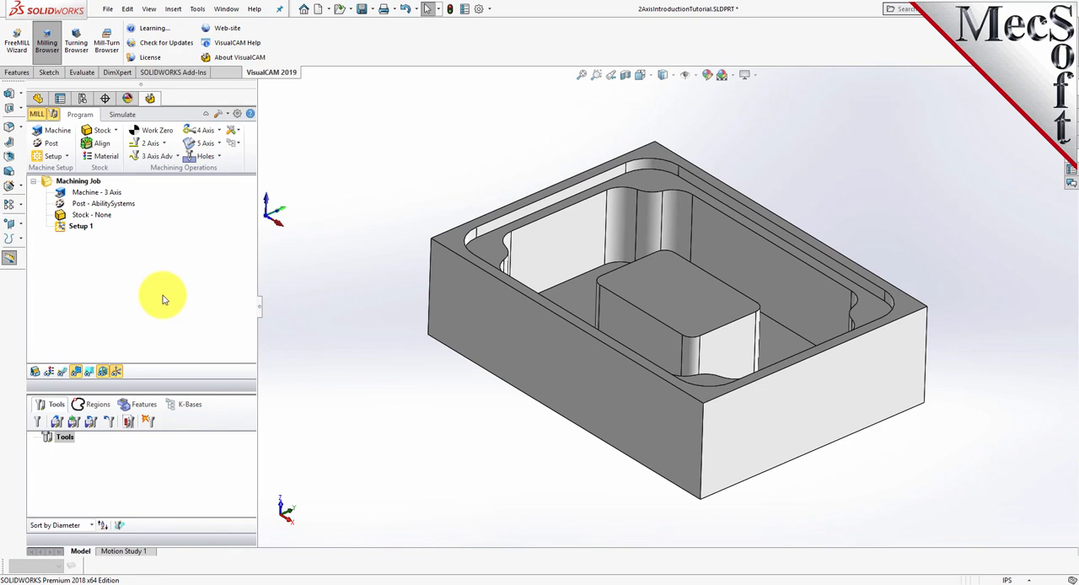
- Define the machine tool manually as a 3 Axis mill for the machining job
{"action": "left_click", "coordinate": [61, 134]}
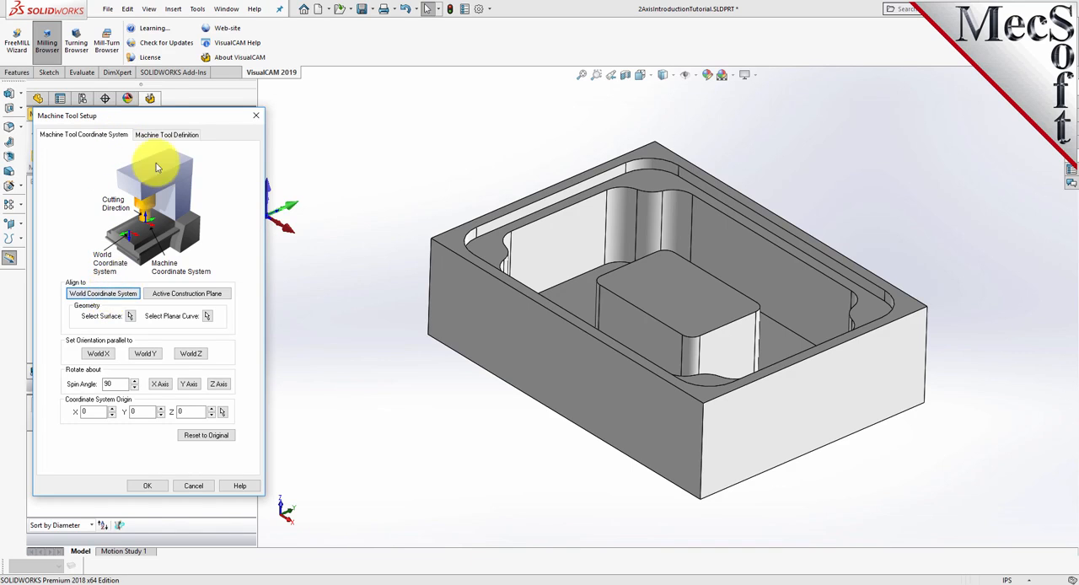
{"action": "left_click_drag", "start_coordinate": [170, 118], "coordinate": [141, 128]}
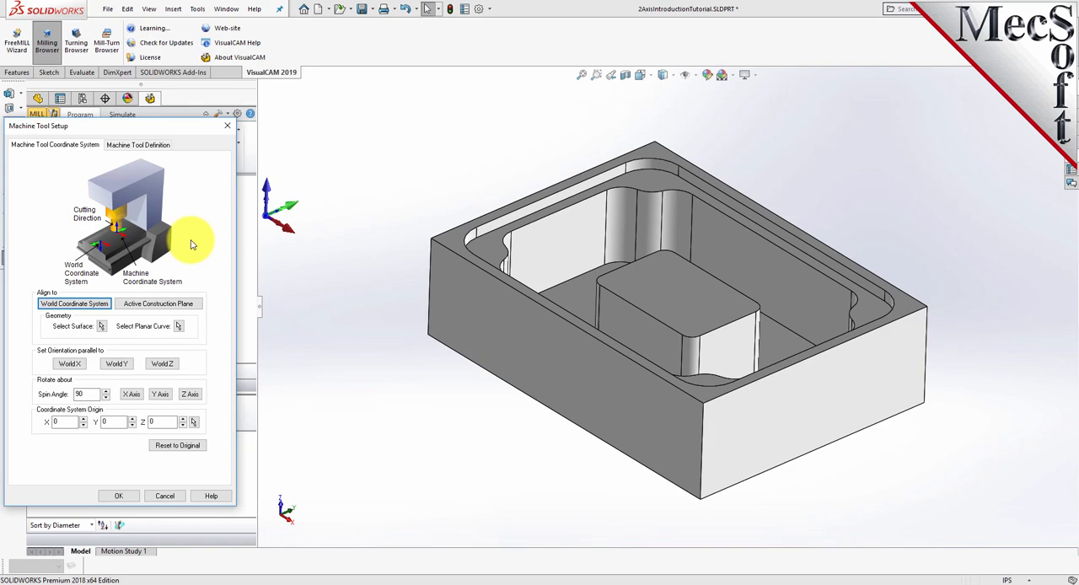
{"action": "left_click", "coordinate": [160, 148]}
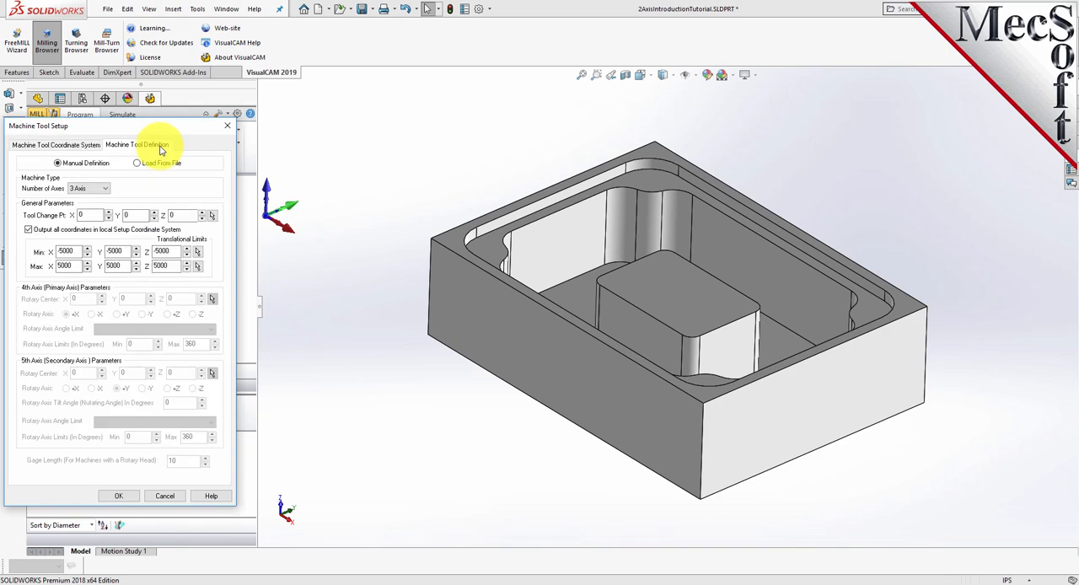
{"action": "left_click", "coordinate": [91, 189]}
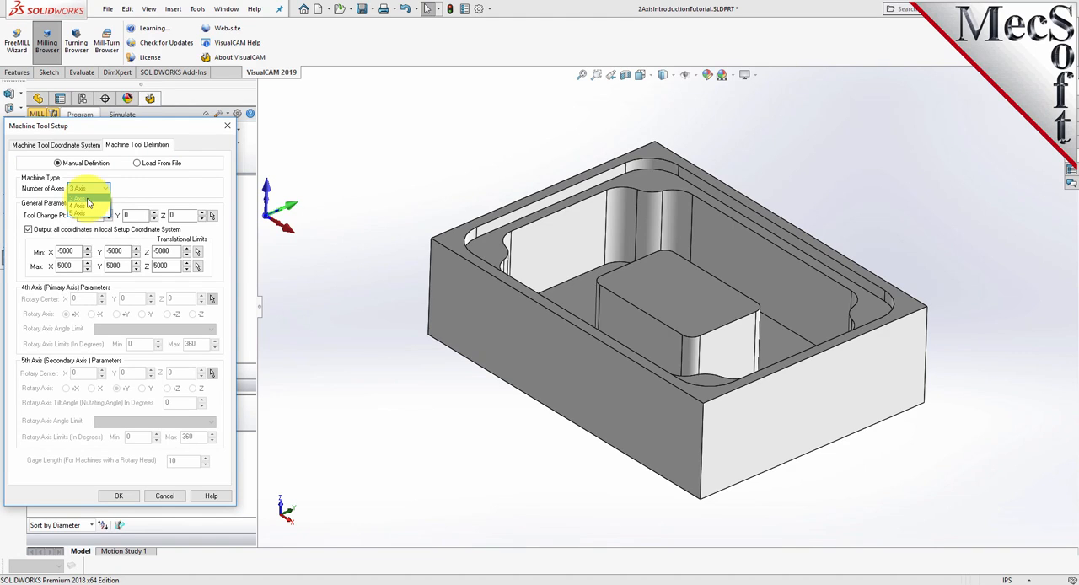
{"action": "left_click", "coordinate": [88, 200]}
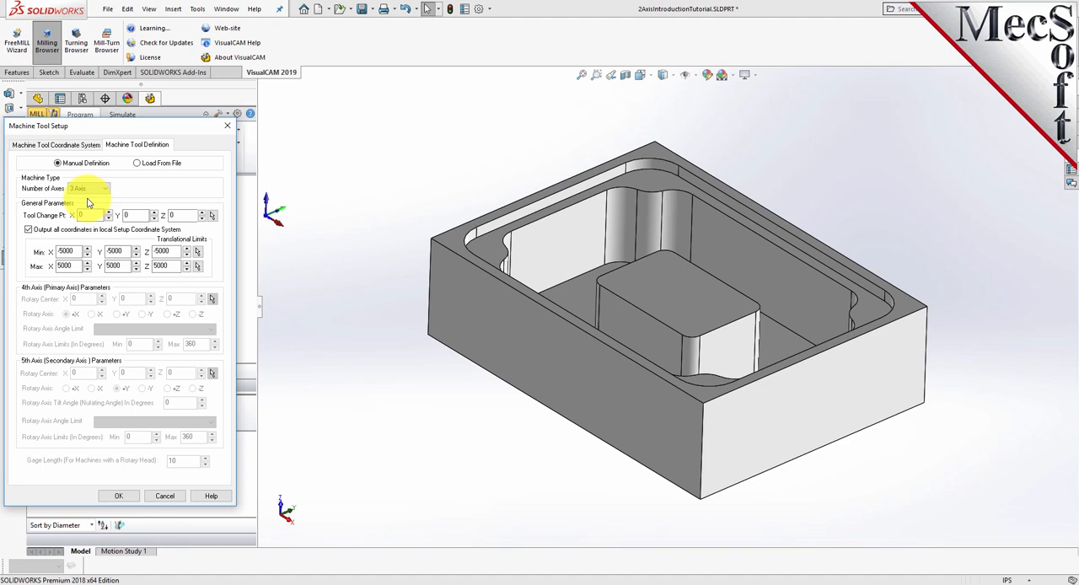
{"action": "left_click", "coordinate": [128, 497]}
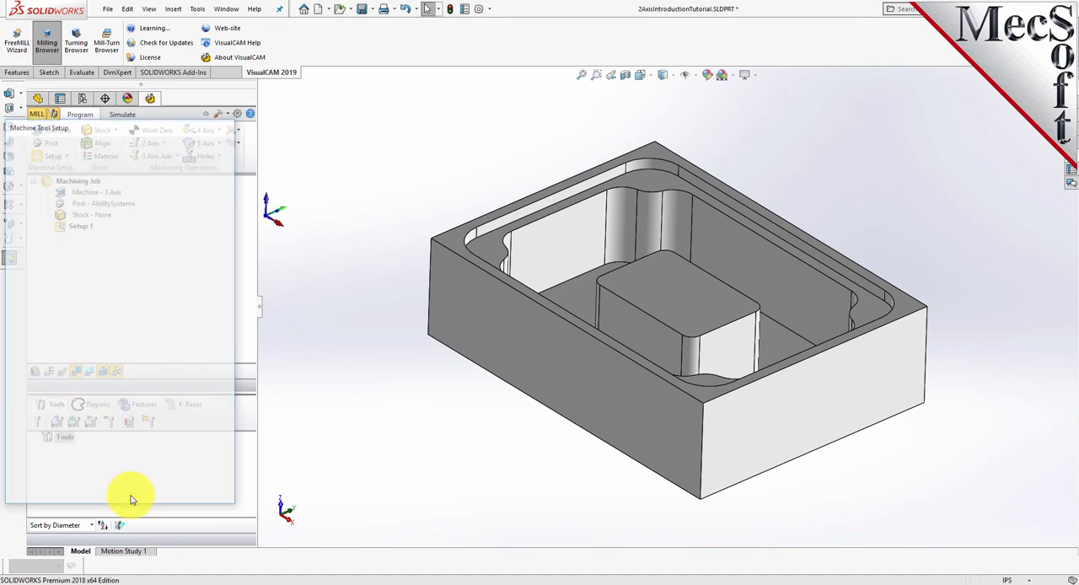
{"action": "left_click", "coordinate": [60, 195]}
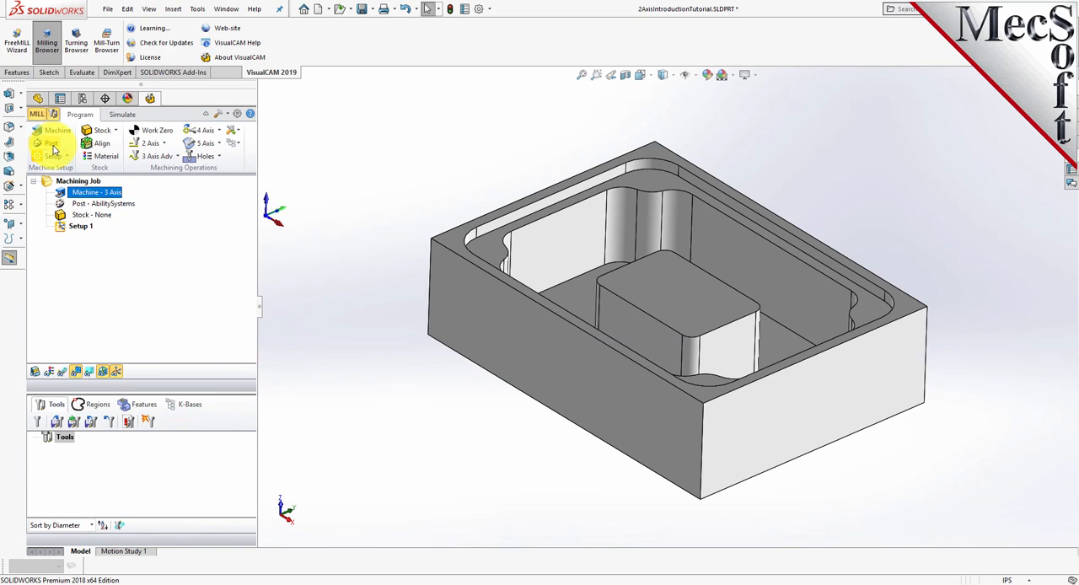
- Set the post-processor to Haas with .nc as the posted file extension
{"action": "left_click", "coordinate": [53, 149]}
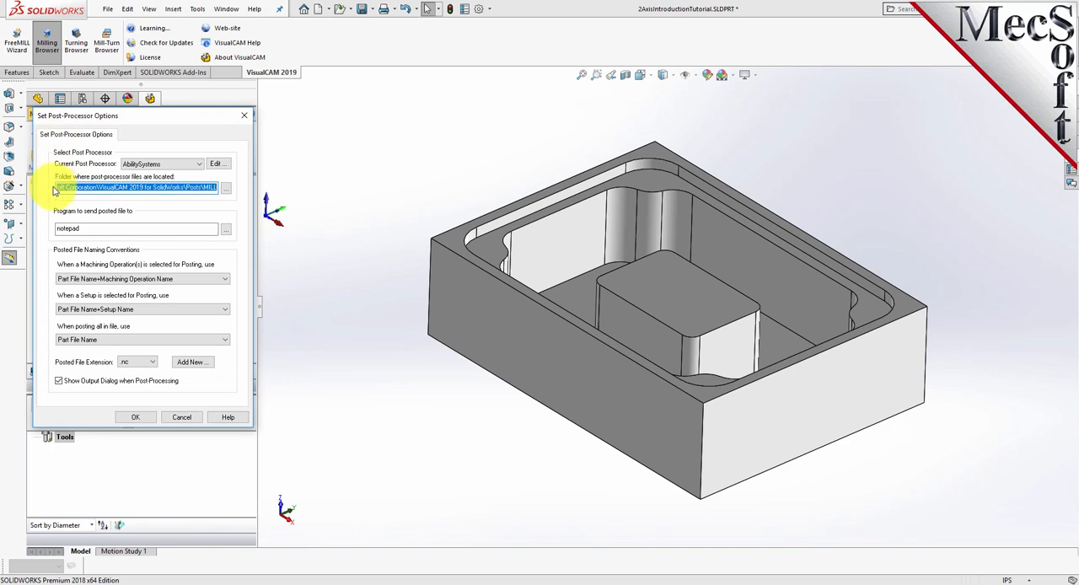
{"action": "left_click", "coordinate": [197, 167]}
{"action": "left_click_drag", "start_coordinate": [200, 191], "coordinate": [198, 245]}
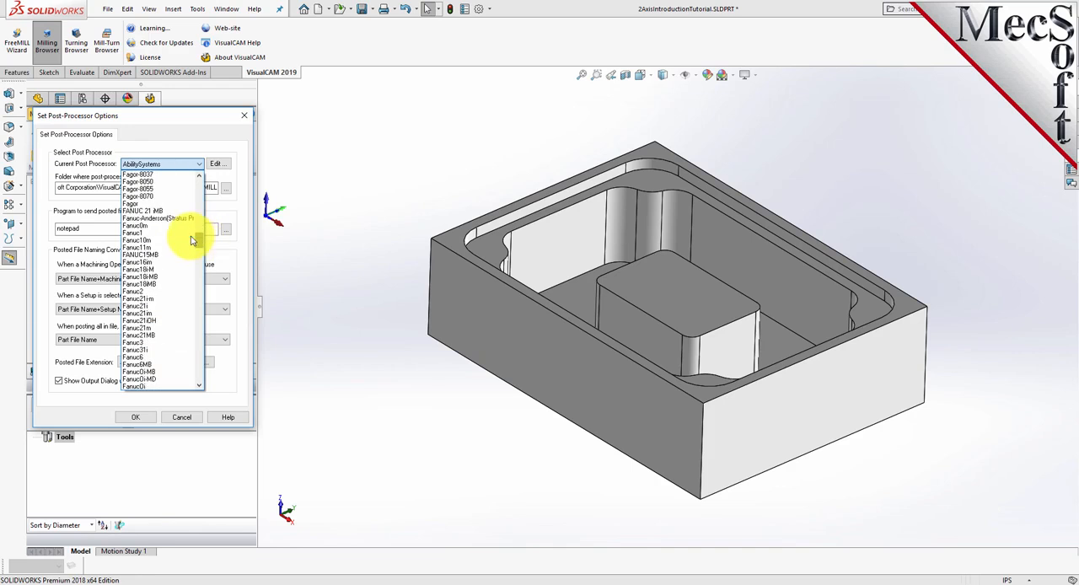
{"action": "scroll", "coordinate": [171, 251], "scroll_direction": "down", "scroll_amount": 10}
{"action": "scroll", "coordinate": [163, 253], "scroll_direction": "down", "scroll_amount": 6}
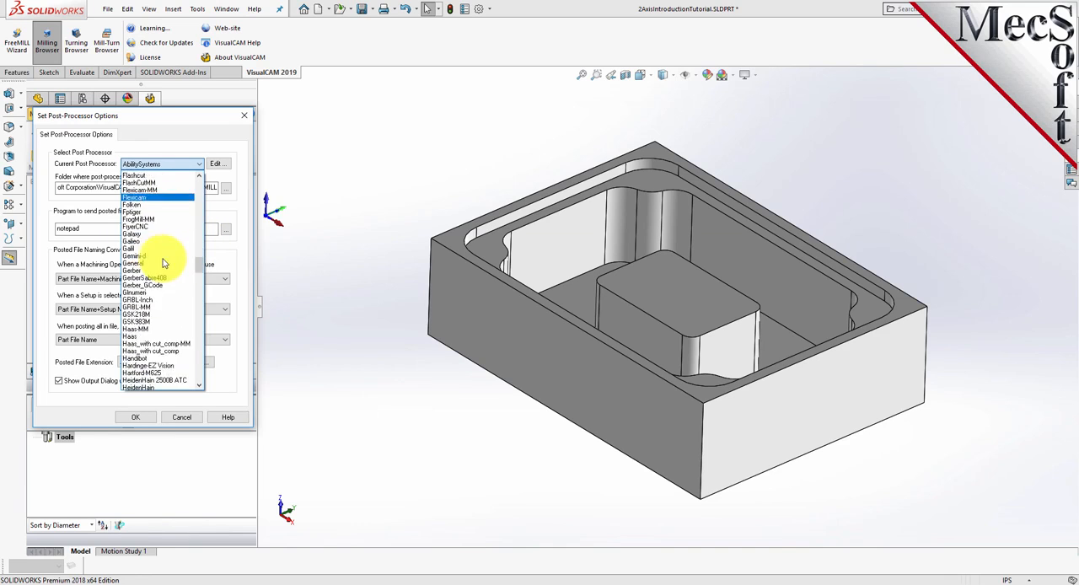
{"action": "left_click", "coordinate": [132, 270]}
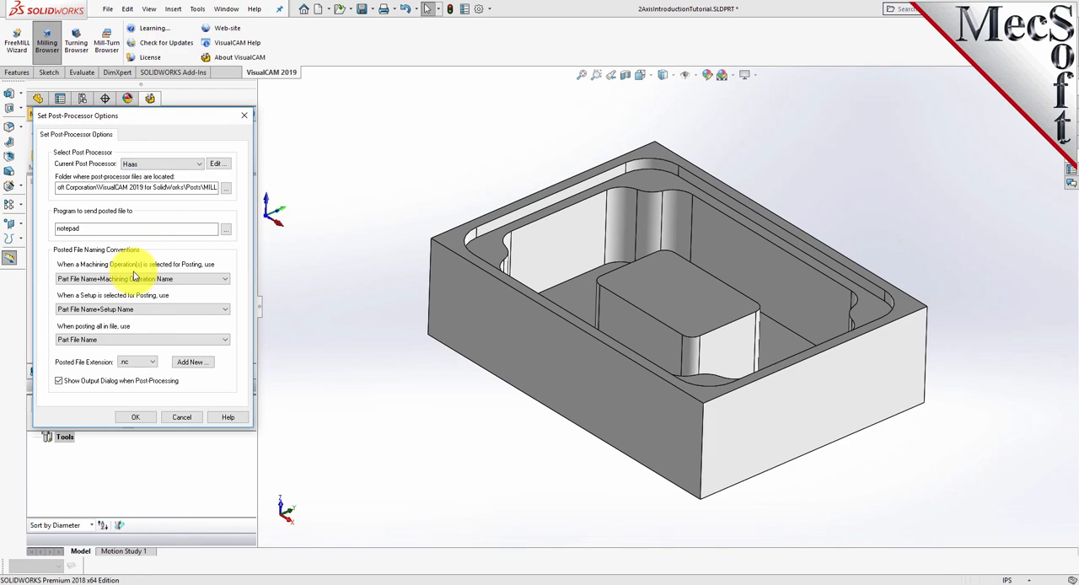
{"action": "left_click", "coordinate": [152, 366]}
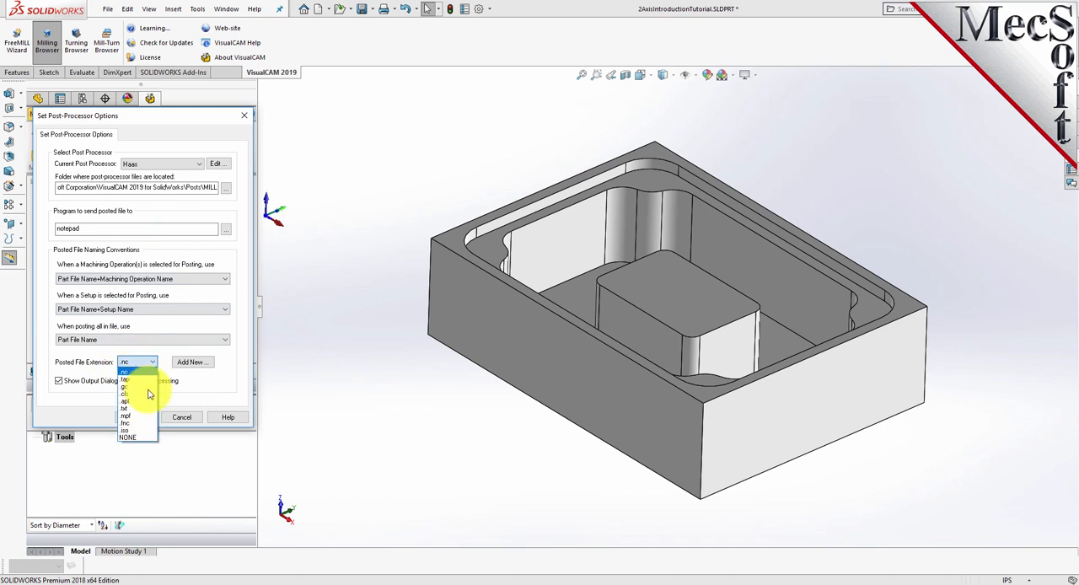
{"action": "left_click", "coordinate": [137, 372]}
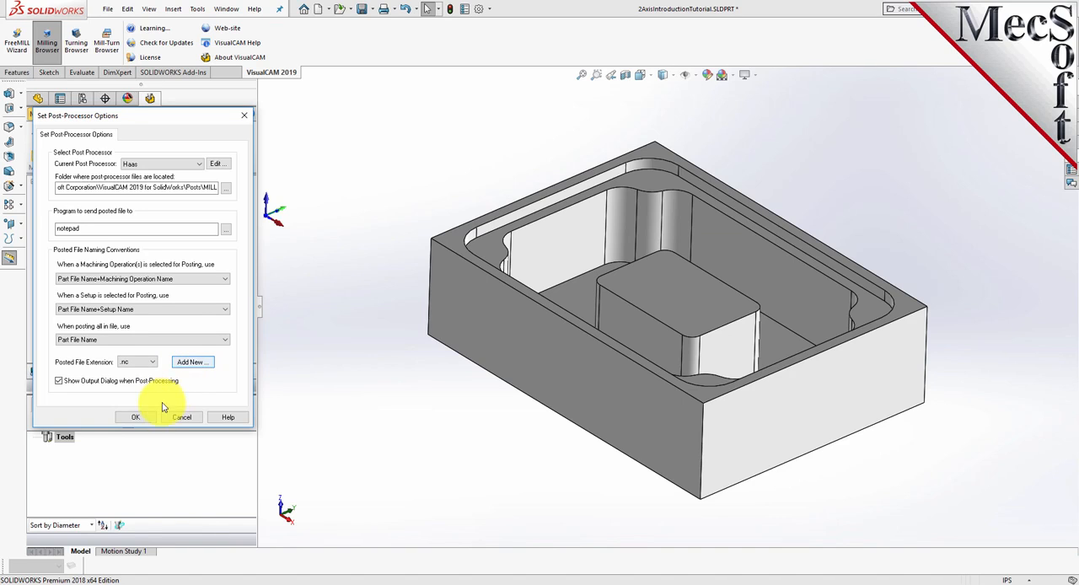
{"action": "left_click", "coordinate": [144, 421]}
{"action": "left_click", "coordinate": [57, 204]}
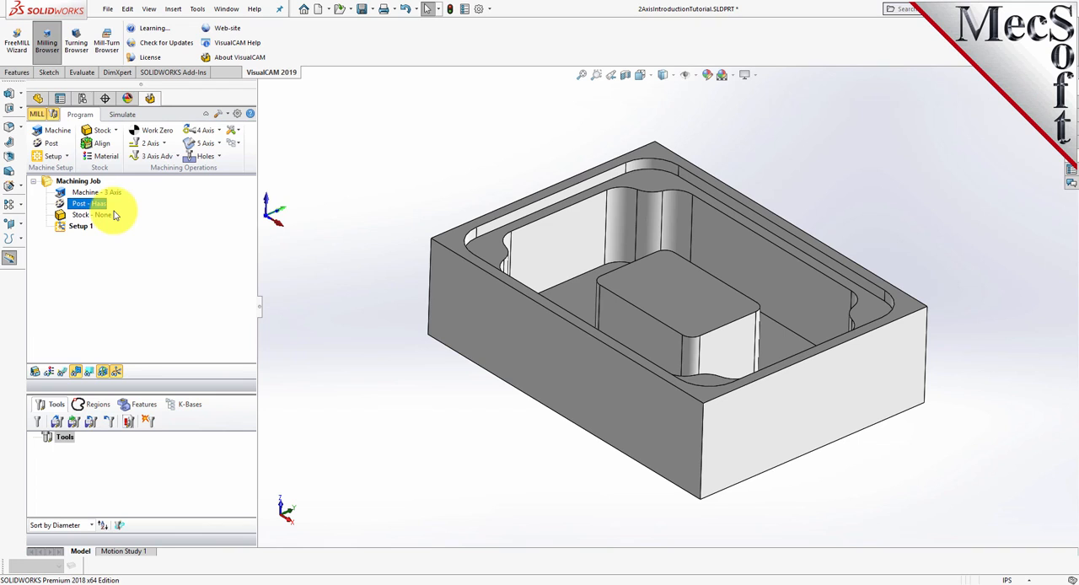
{"action": "left_click", "coordinate": [81, 225]}
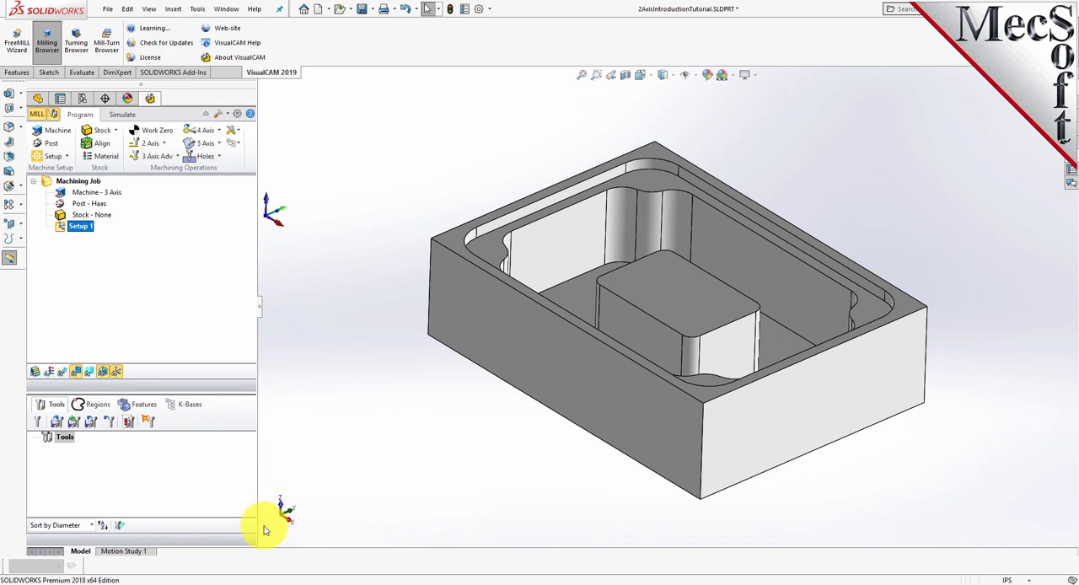
{"action": "left_click", "coordinate": [116, 376]}
{"action": "left_click", "coordinate": [116, 377]}
{"action": "left_click", "coordinate": [116, 376]}
{"action": "left_click", "coordinate": [117, 377]}
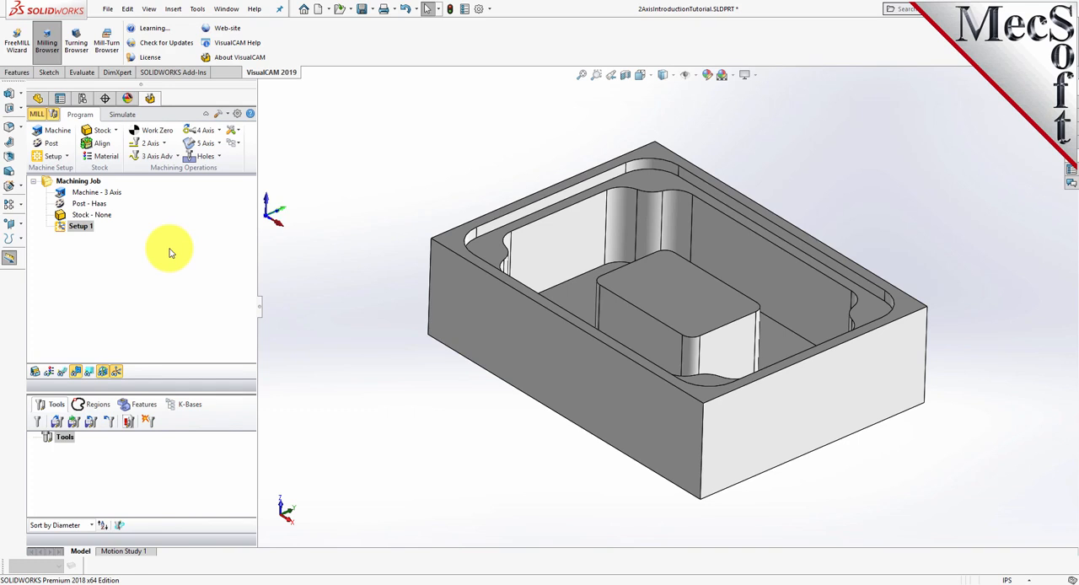
- Create a box stock from the model's bounding box, anchored at its lower front corner, with the height set to 2.5 inches
{"action": "left_click", "coordinate": [115, 133]}
{"action": "left_click", "coordinate": [150, 149]}
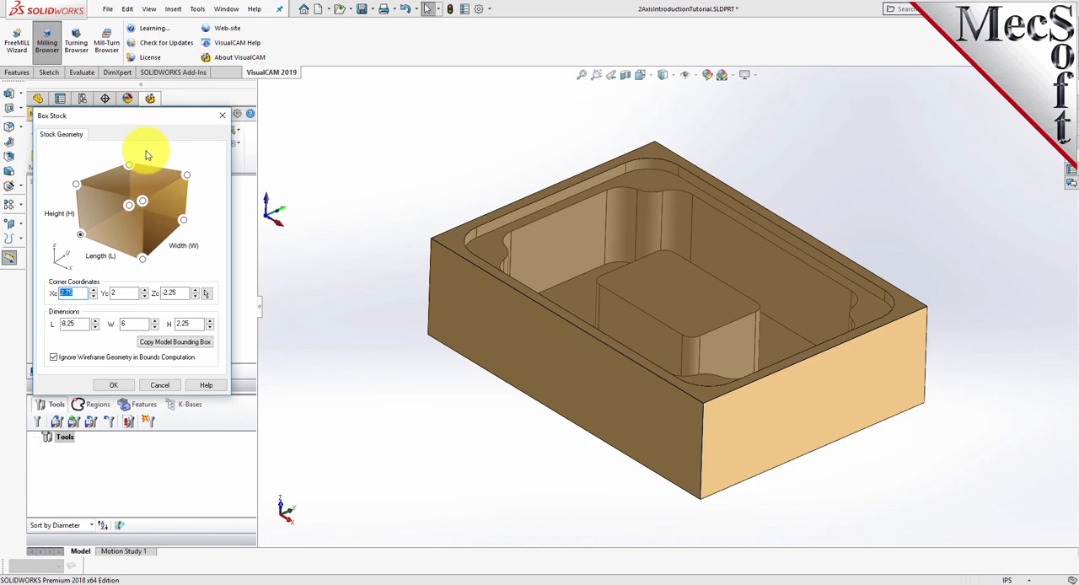
{"action": "left_click", "coordinate": [169, 344]}
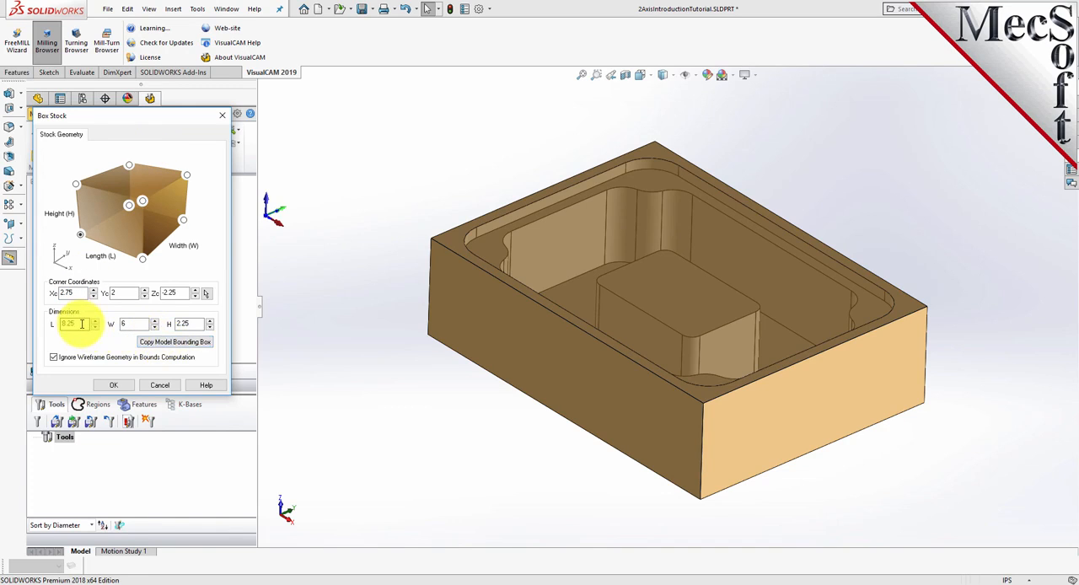
{"action": "left_click", "coordinate": [191, 325]}
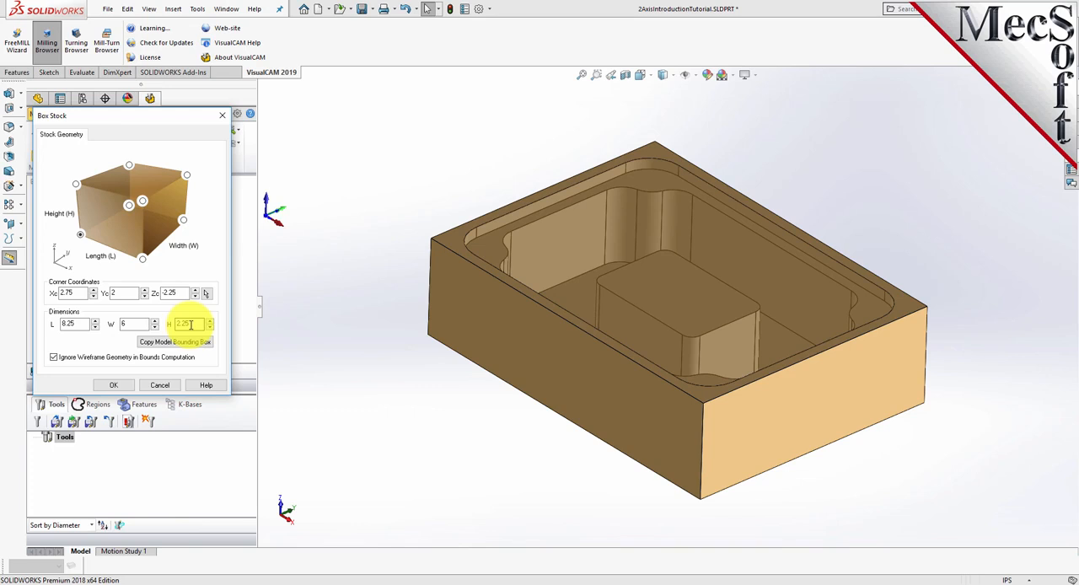
{"action": "double_click", "coordinate": [191, 325]}
{"action": "type", "text": "2.5"}
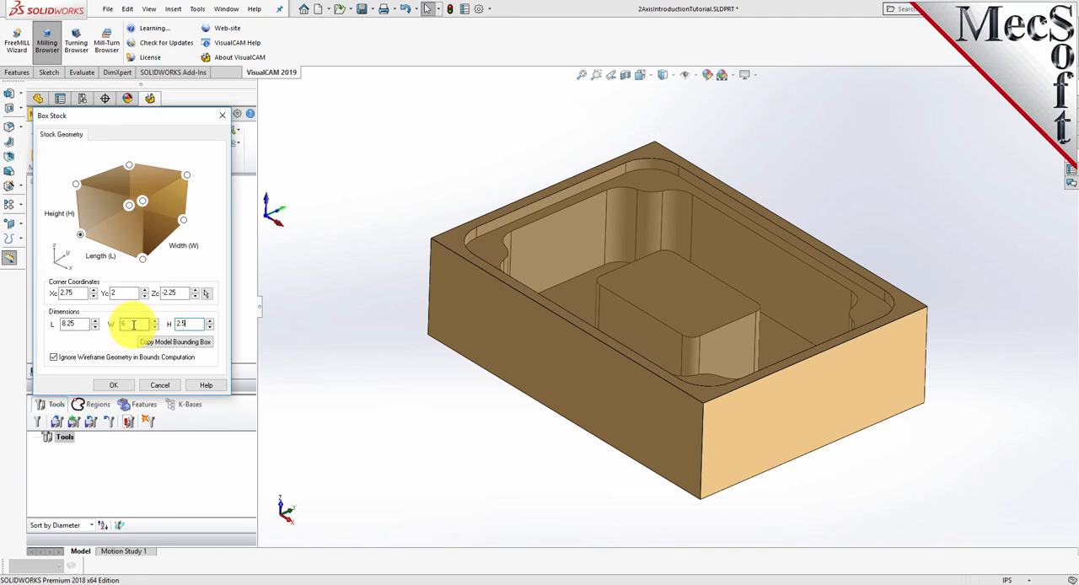
{"action": "left_click", "coordinate": [80, 236]}
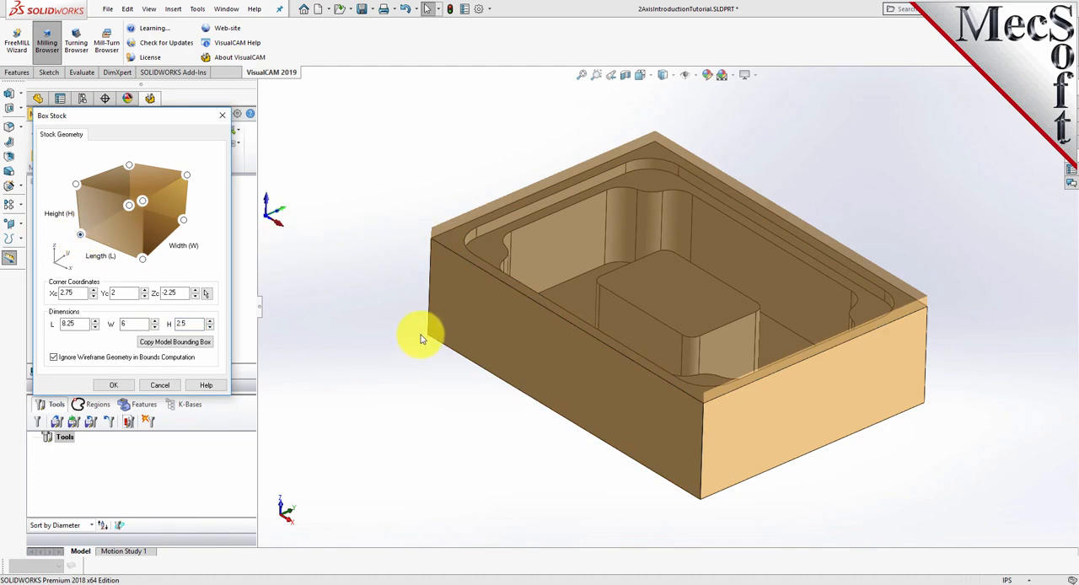
{"action": "left_click", "coordinate": [113, 384]}
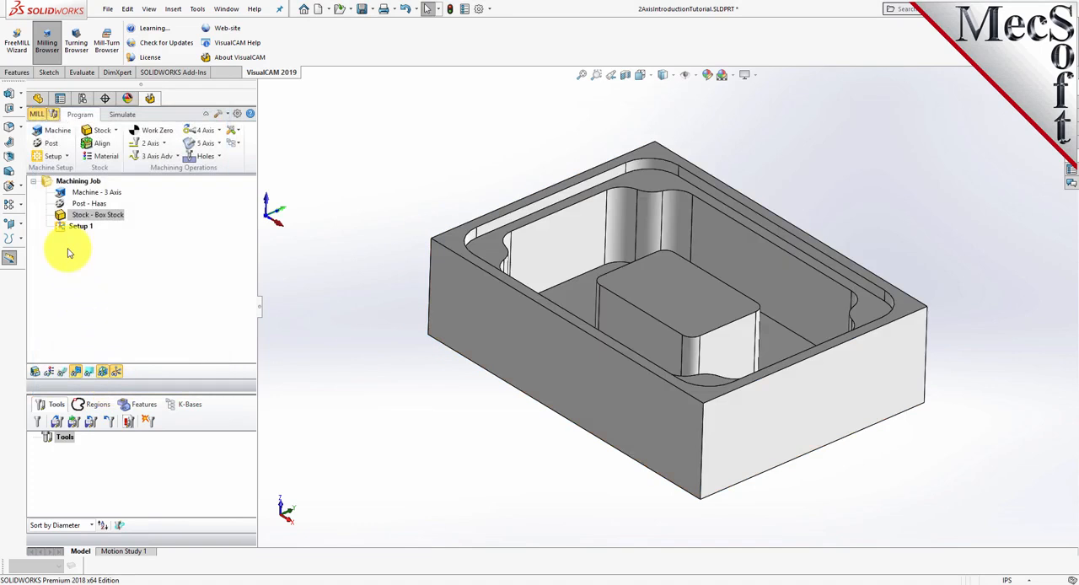
- Turn on the display of the box stock around the part
{"action": "left_click", "coordinate": [61, 215]}
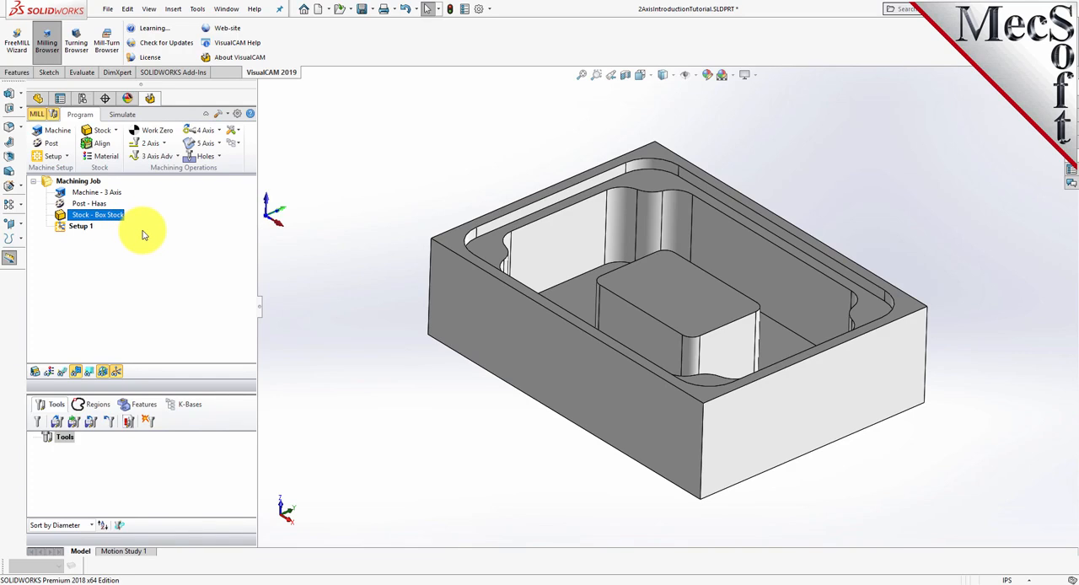
{"action": "left_click", "coordinate": [36, 374]}
{"action": "left_click", "coordinate": [36, 376]}
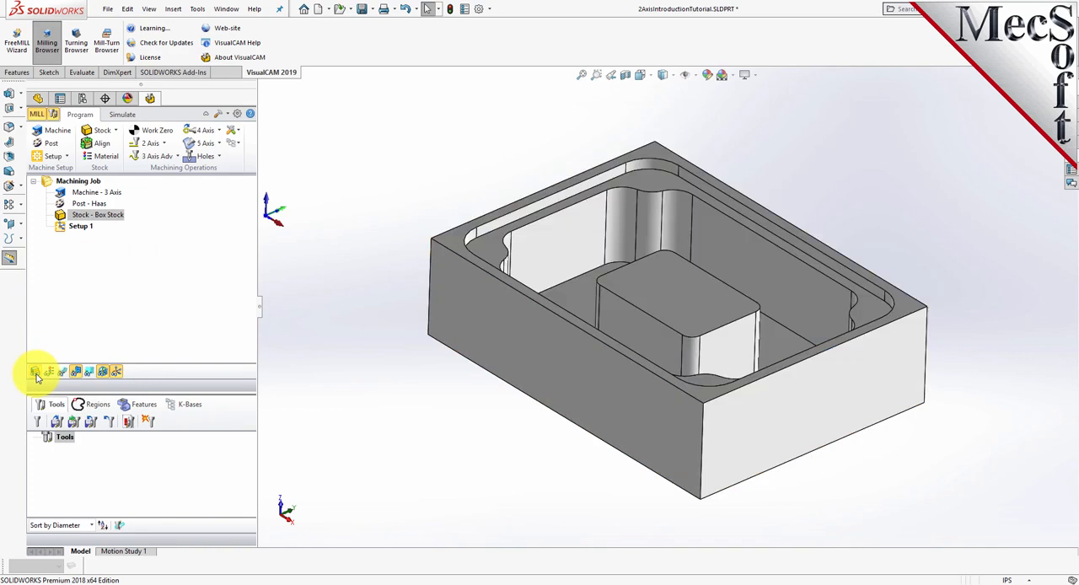
{"action": "left_click", "coordinate": [36, 376]}
{"action": "mouse_move", "coordinate": [543, 458]}
{"action": "middle_mouse_down"}
{"action": "mouse_move", "coordinate": [488, 421]}
{"action": "mouse_move", "coordinate": [489, 388]}
{"action": "mouse_move", "coordinate": [518, 436]}
{"action": "mouse_move", "coordinate": [554, 439]}
{"action": "mouse_move", "coordinate": [548, 451]}
{"action": "middle_mouse_up"}
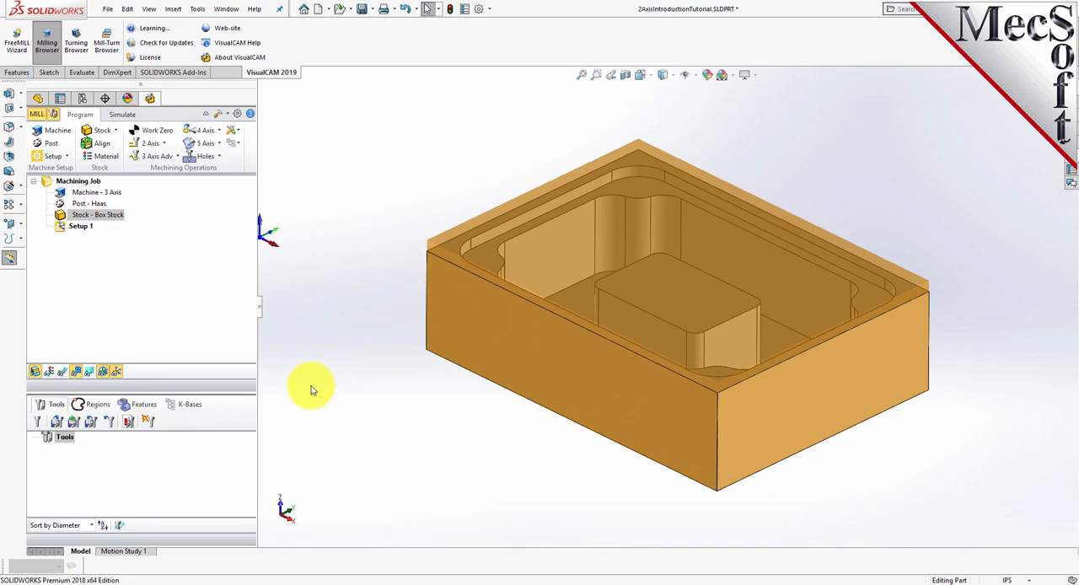
{"action": "scroll", "coordinate": [460, 380], "scroll_direction": "down", "scroll_amount": 2}
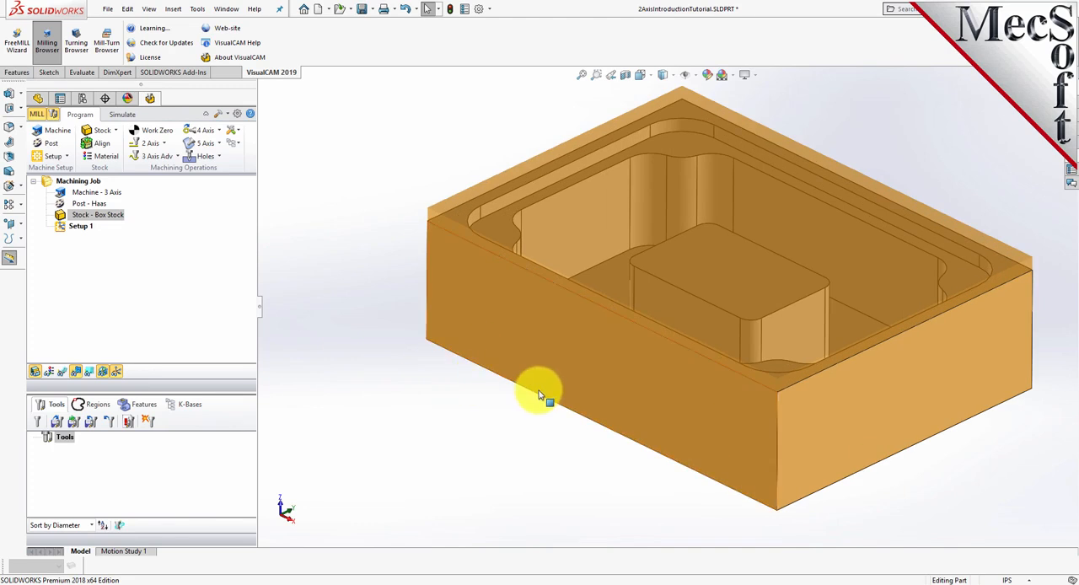
{"action": "scroll", "coordinate": [885, 253], "scroll_direction": "up", "scroll_amount": 2}
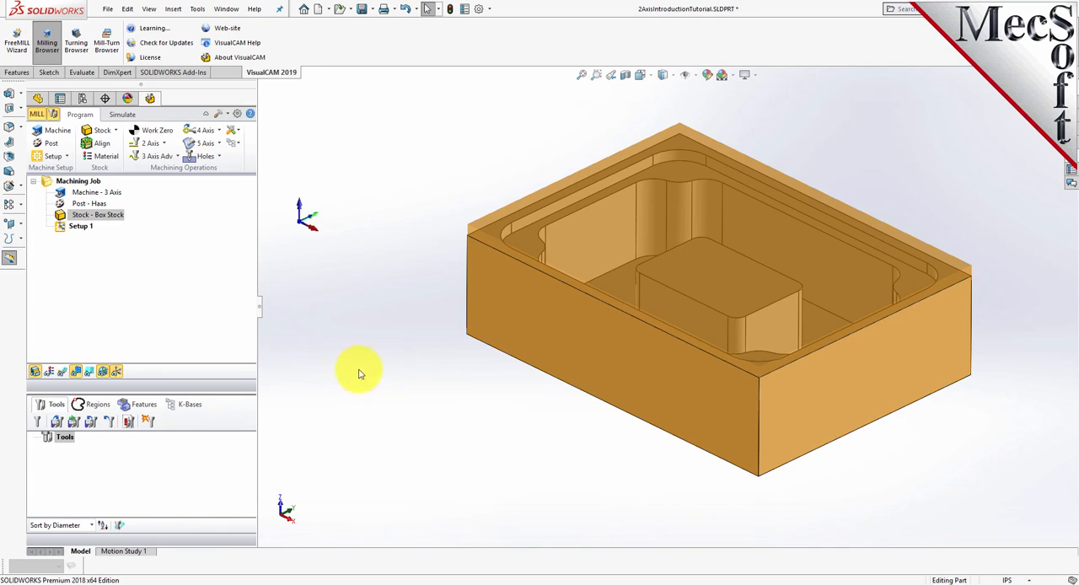
- Align the stock about the part with Z alignment at Bottom and XY alignment at Center
{"action": "left_click", "coordinate": [104, 145]}
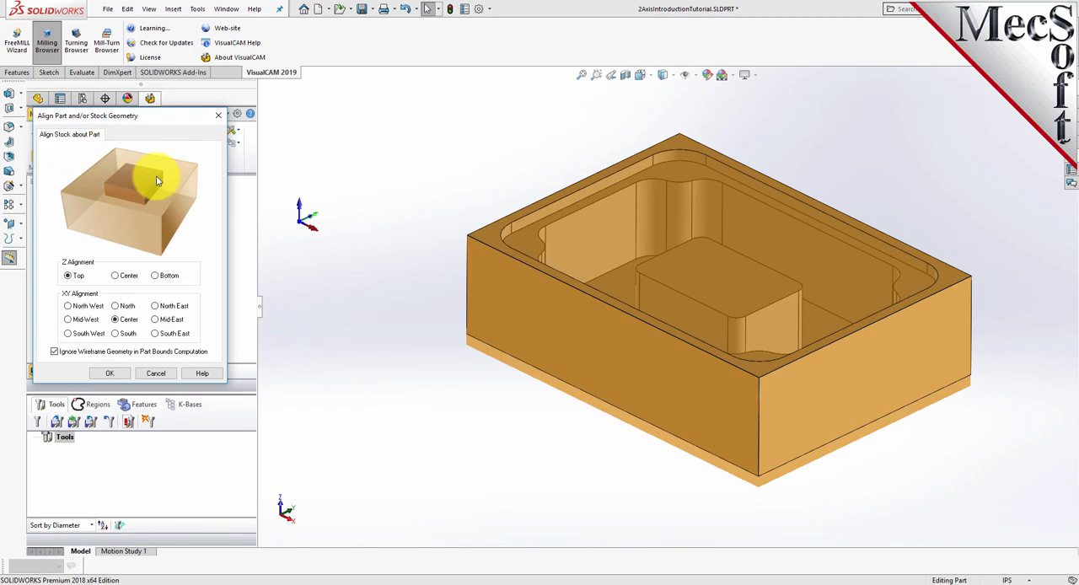
{"action": "left_click", "coordinate": [68, 278]}
{"action": "left_click", "coordinate": [156, 277]}
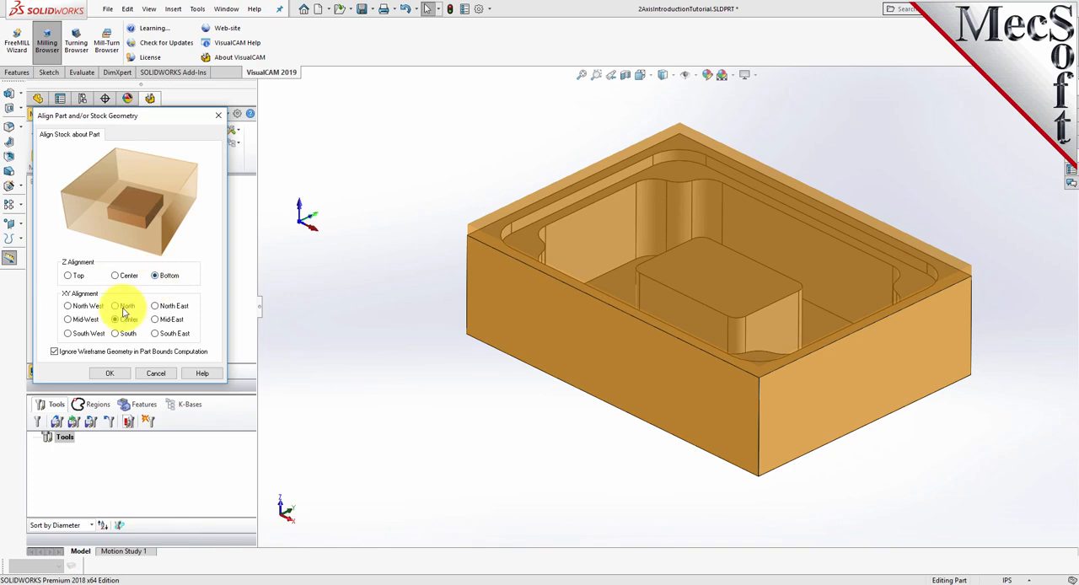
{"action": "left_click", "coordinate": [112, 374]}
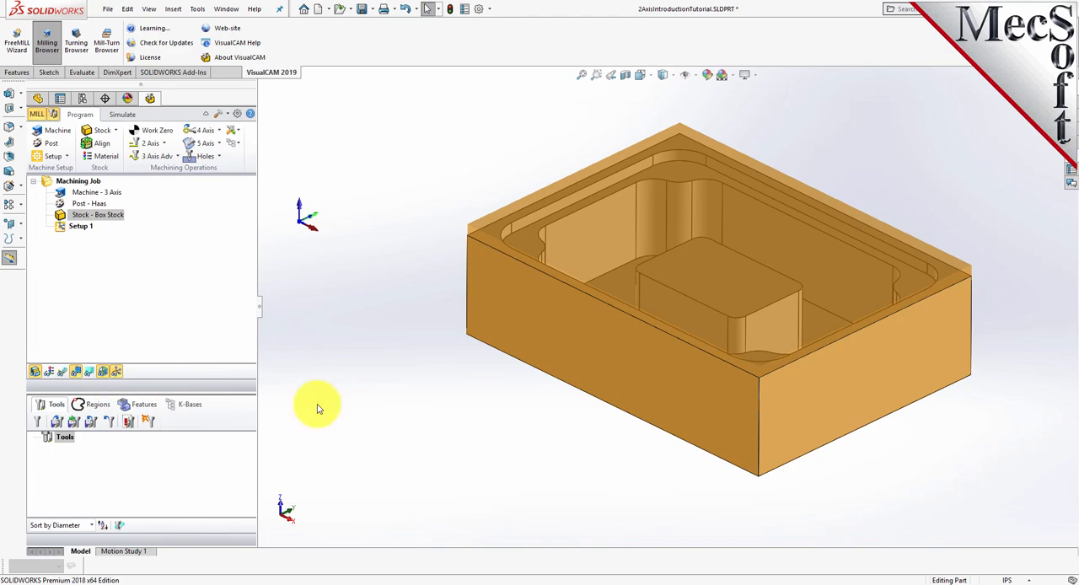
{"action": "mouse_move", "coordinate": [736, 482]}
{"action": "middle_mouse_down"}
{"action": "mouse_move", "coordinate": [727, 326]}
{"action": "mouse_move", "coordinate": [745, 481]}
{"action": "middle_mouse_up"}
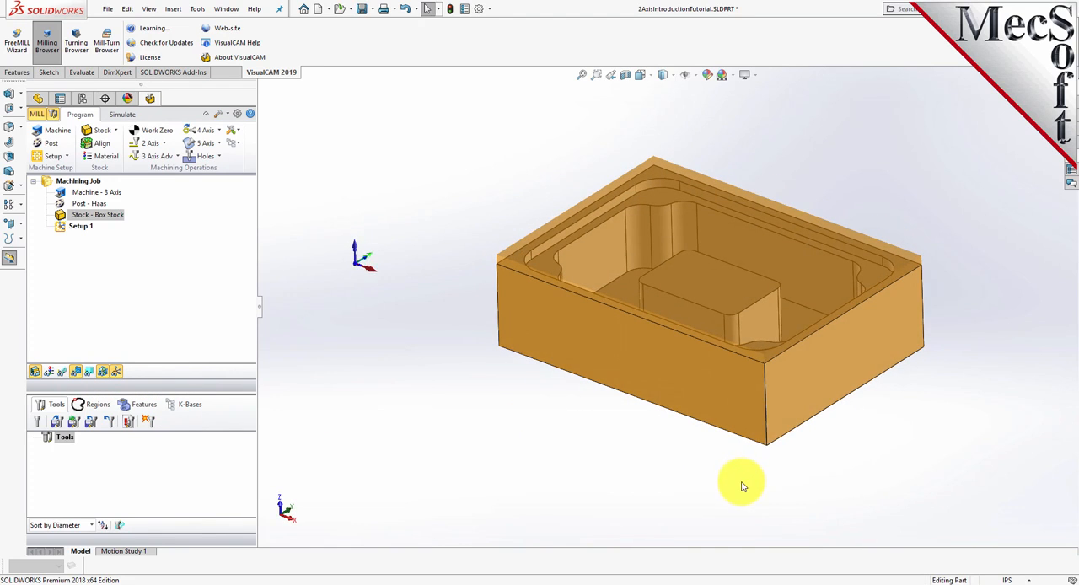
{"action": "scroll", "coordinate": [781, 362], "scroll_direction": "down", "scroll_amount": 2}
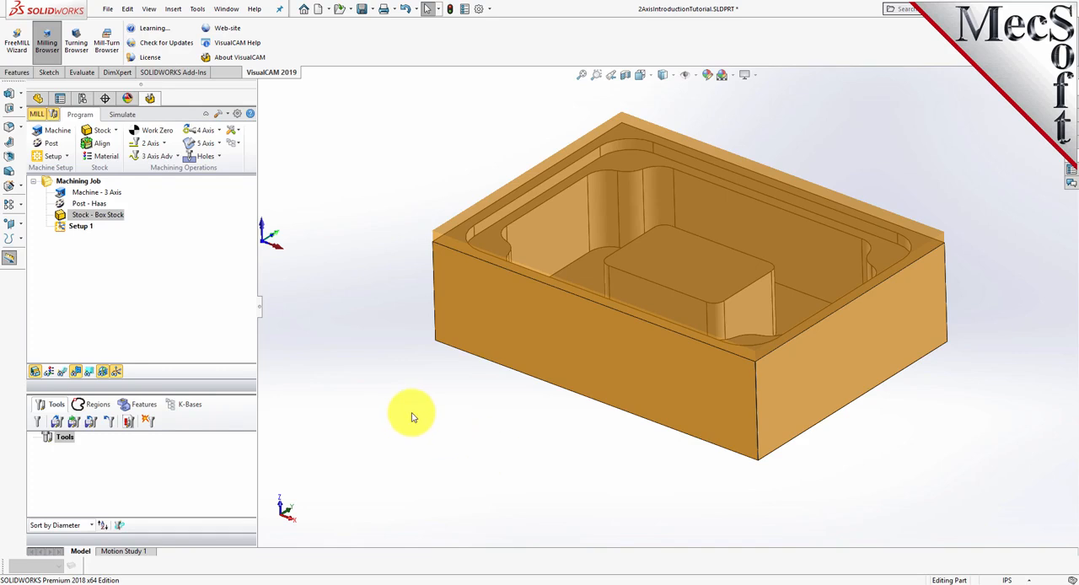
- Set the stock material to ALUMINUM - 6061 from the FeedsSpeedsDataINCH.xml material file
{"action": "left_click", "coordinate": [105, 157]}
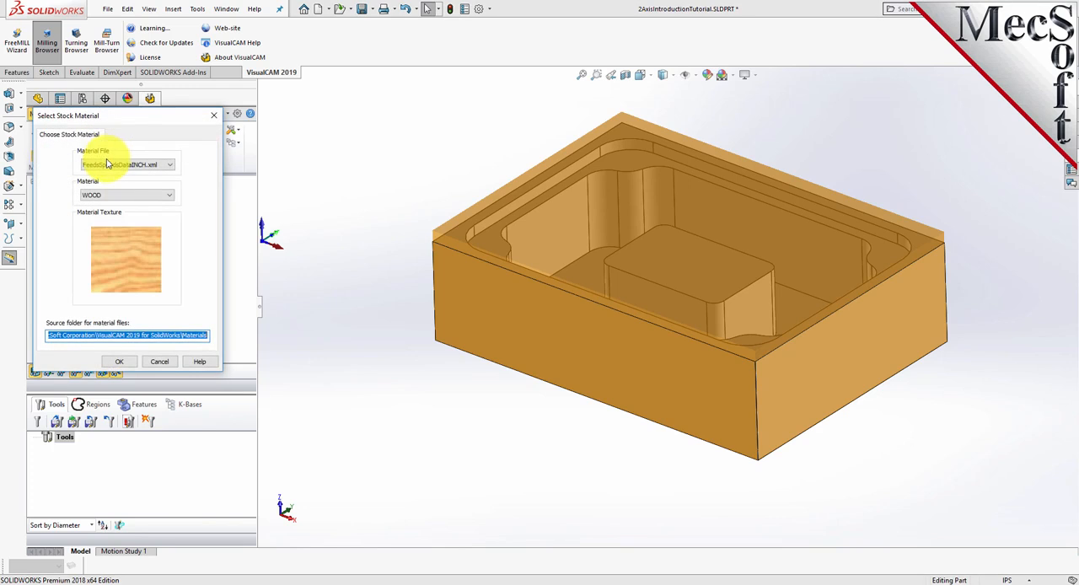
{"action": "left_click", "coordinate": [145, 194]}
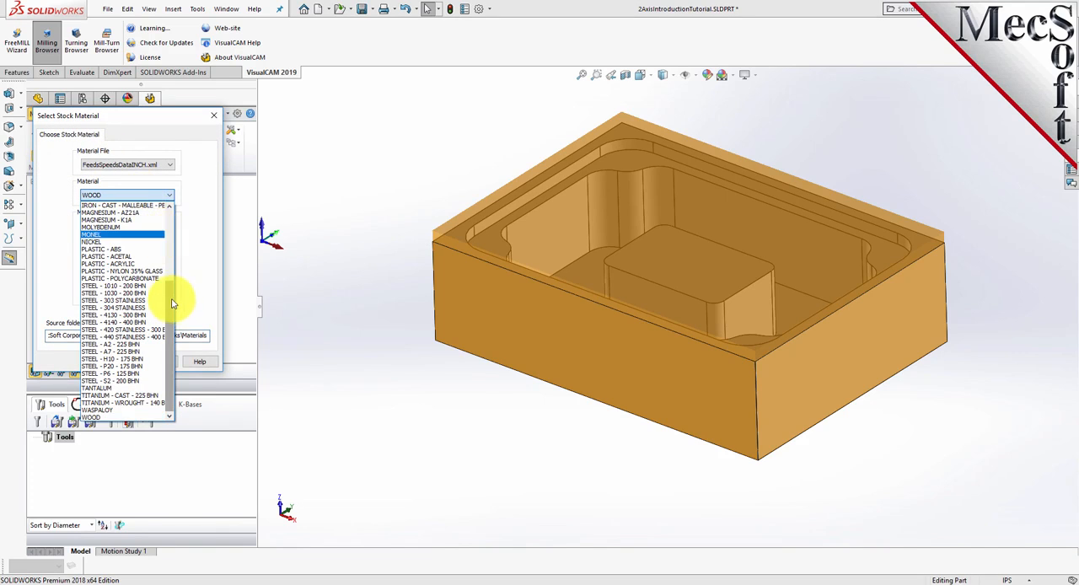
{"action": "scroll", "coordinate": [172, 305], "scroll_direction": "up", "scroll_amount": 10}
{"action": "left_click", "coordinate": [124, 224]}
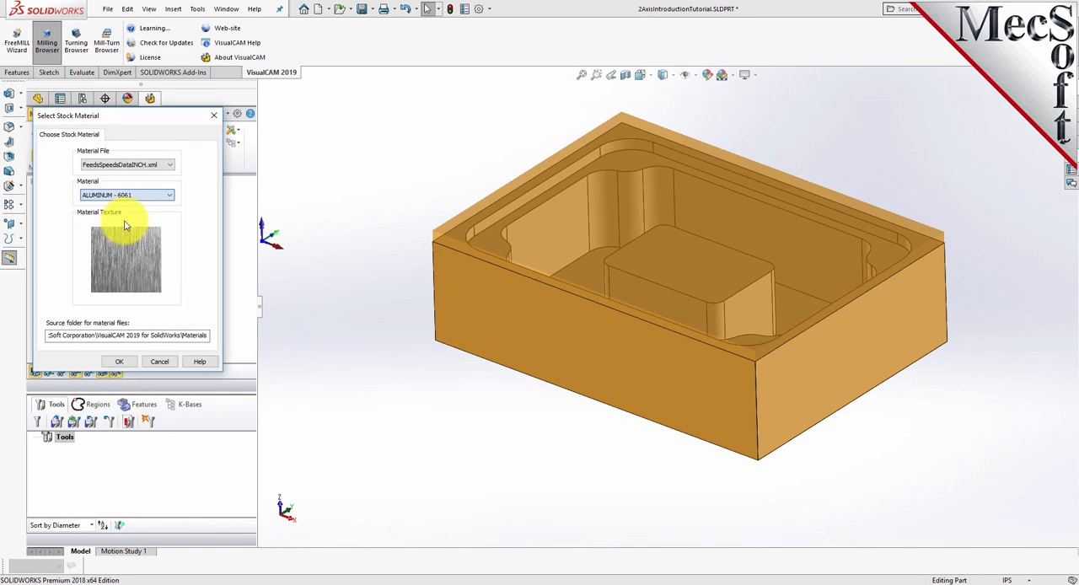
{"action": "left_click", "coordinate": [118, 362]}
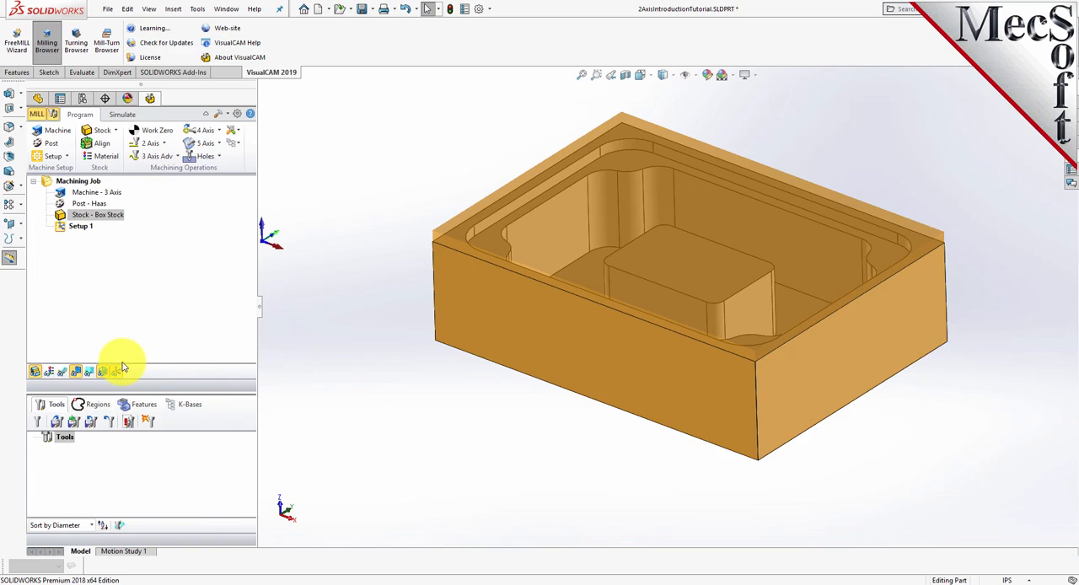
- Toggle the material texture display on and off to compare the textured stock with the plain stock colour
{"action": "left_click", "coordinate": [51, 375]}
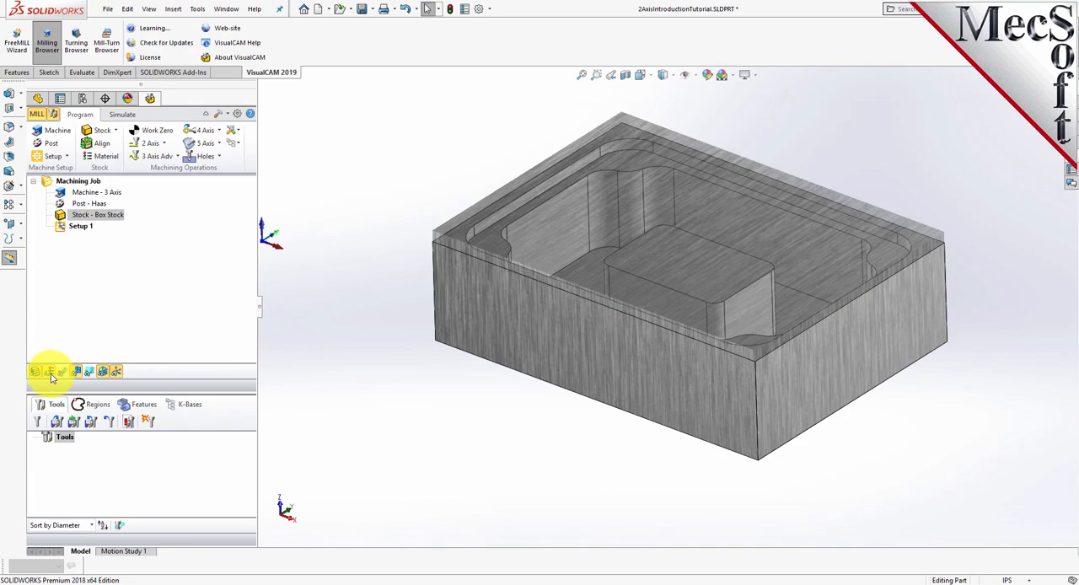
{"action": "left_click", "coordinate": [51, 375]}
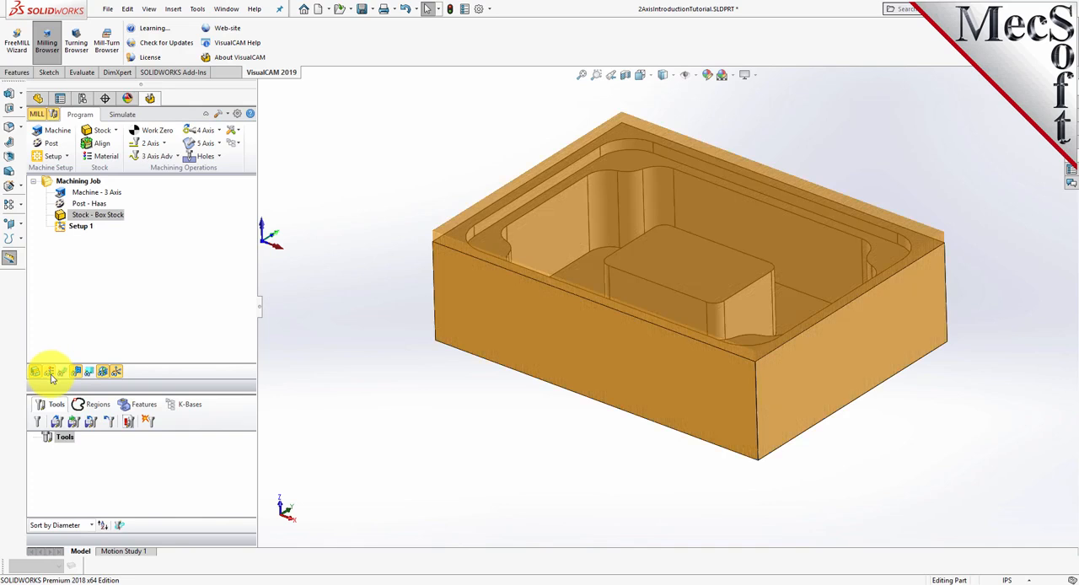
{"action": "left_click", "coordinate": [50, 375]}
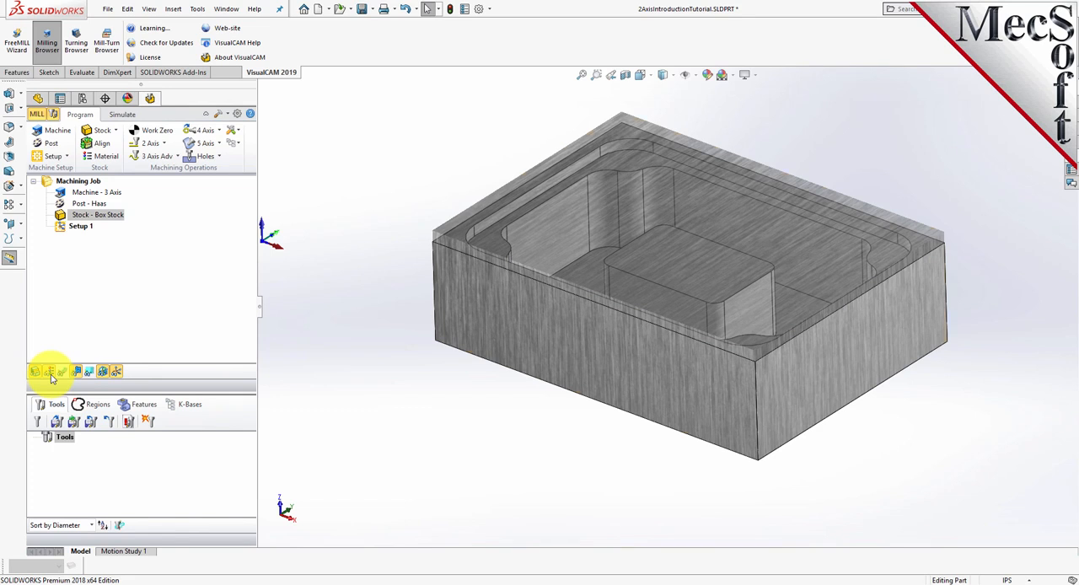
{"action": "left_click", "coordinate": [51, 375]}
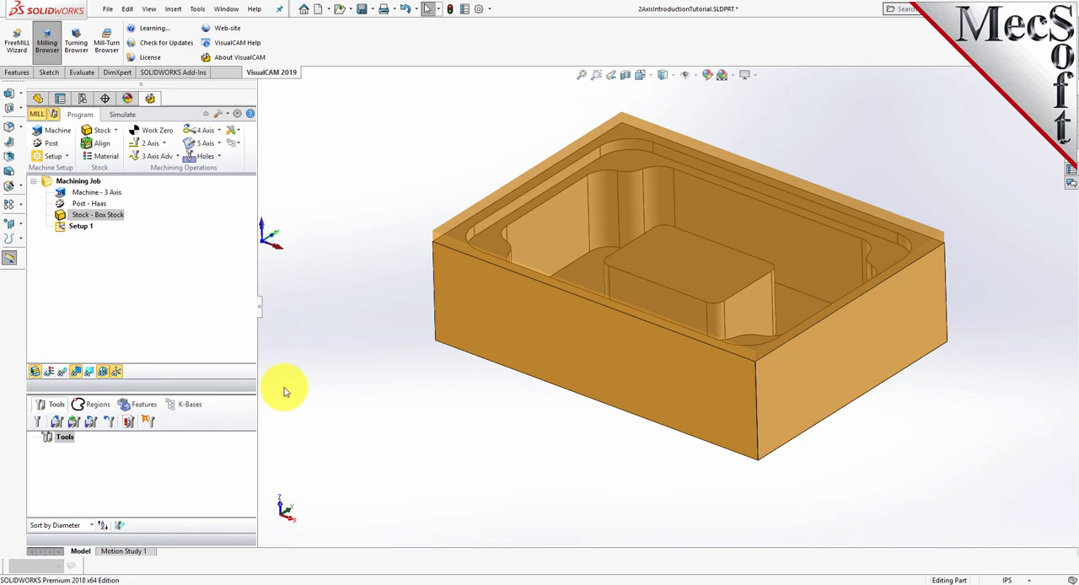
- Set the work zero to the stock box at the Highest Z face and the South West corner
{"action": "left_click", "coordinate": [165, 135]}
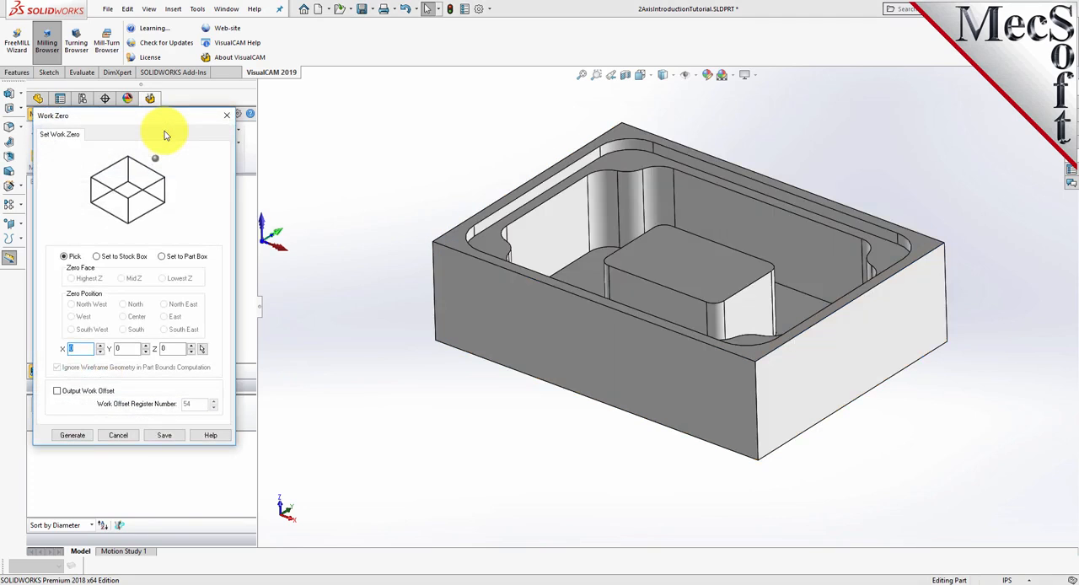
{"action": "left_click", "coordinate": [97, 256]}
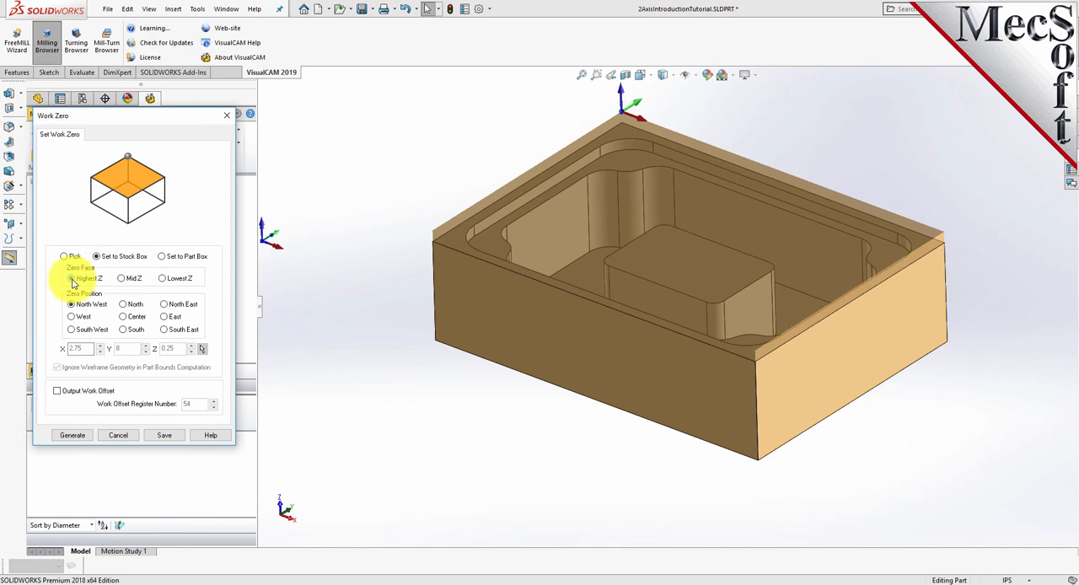
{"action": "left_click", "coordinate": [71, 330]}
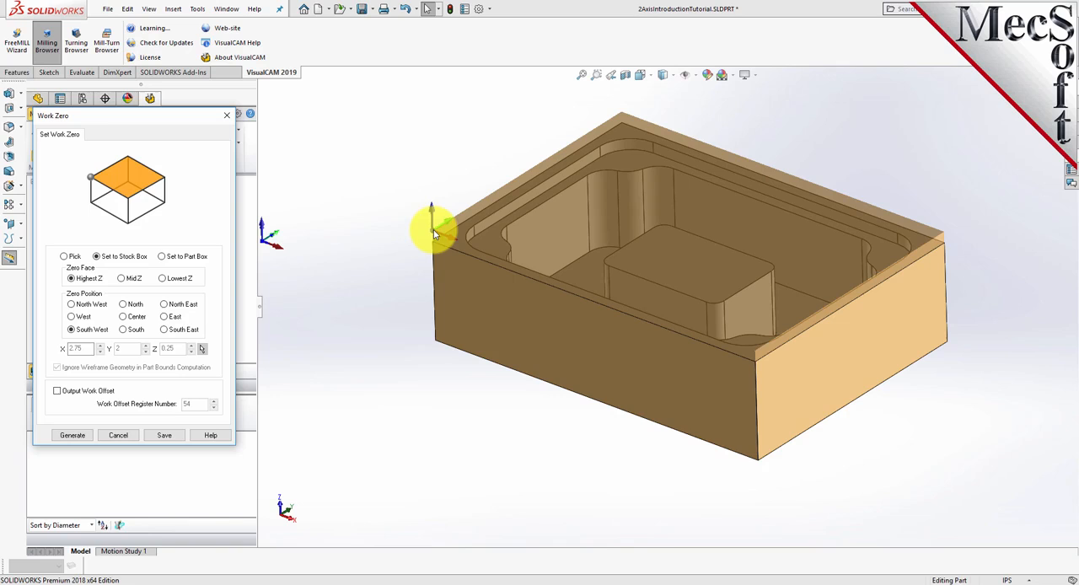
{"action": "left_click", "coordinate": [80, 435]}
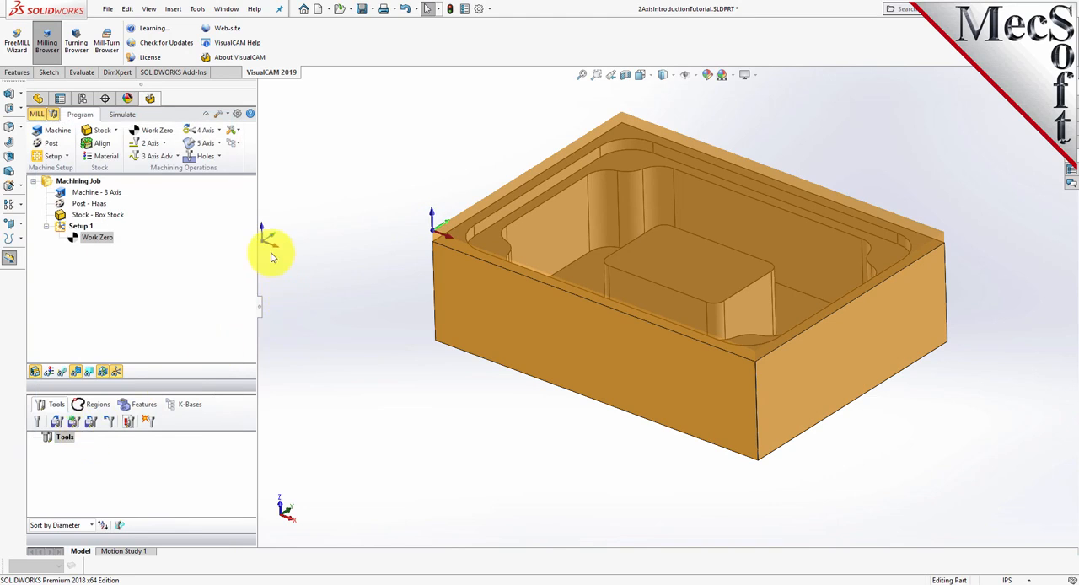
{"action": "left_click", "coordinate": [74, 241]}
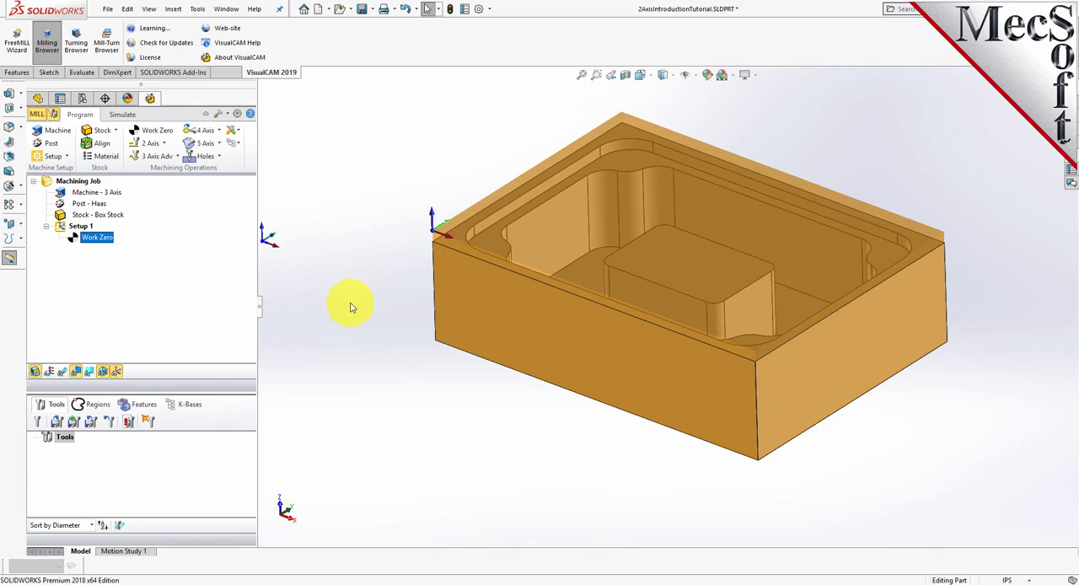
- Load the tool library from the 2AxisIntroductionTutorial.vkb knowledge base file
{"action": "left_click", "coordinate": [58, 423]}
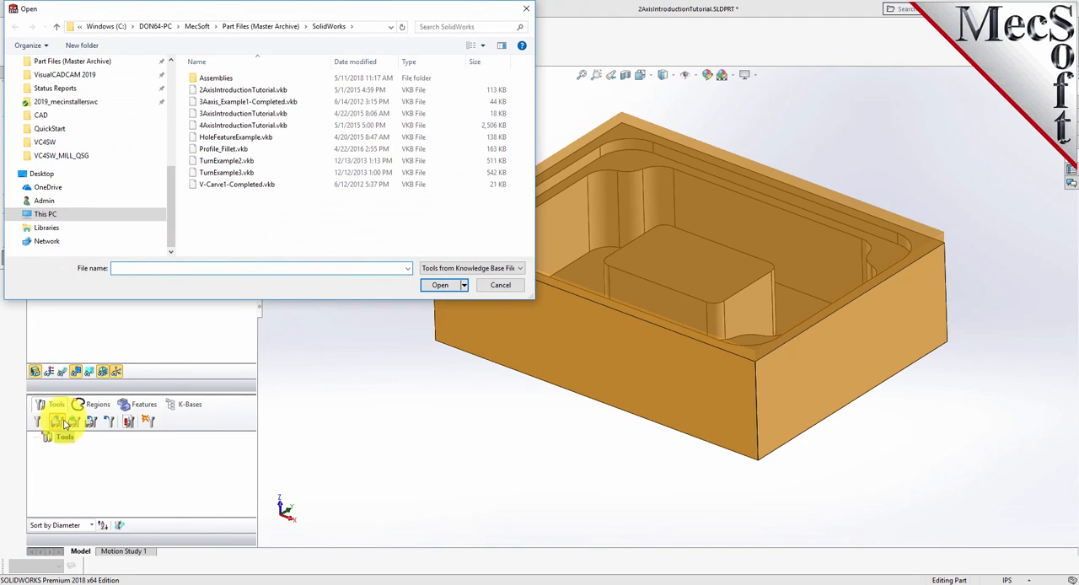
{"action": "left_click", "coordinate": [221, 91]}
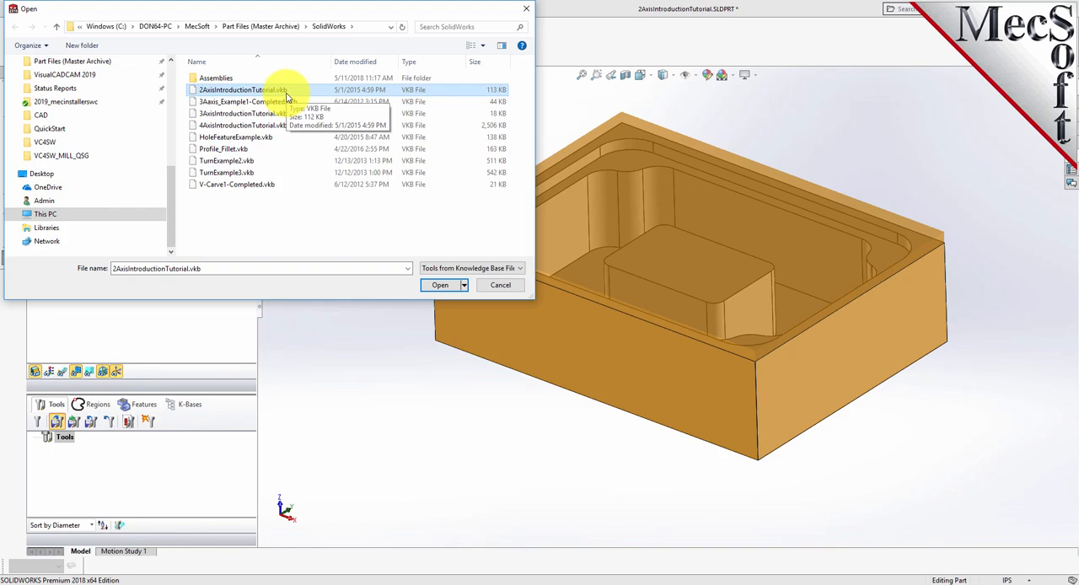
{"action": "left_click", "coordinate": [442, 286]}
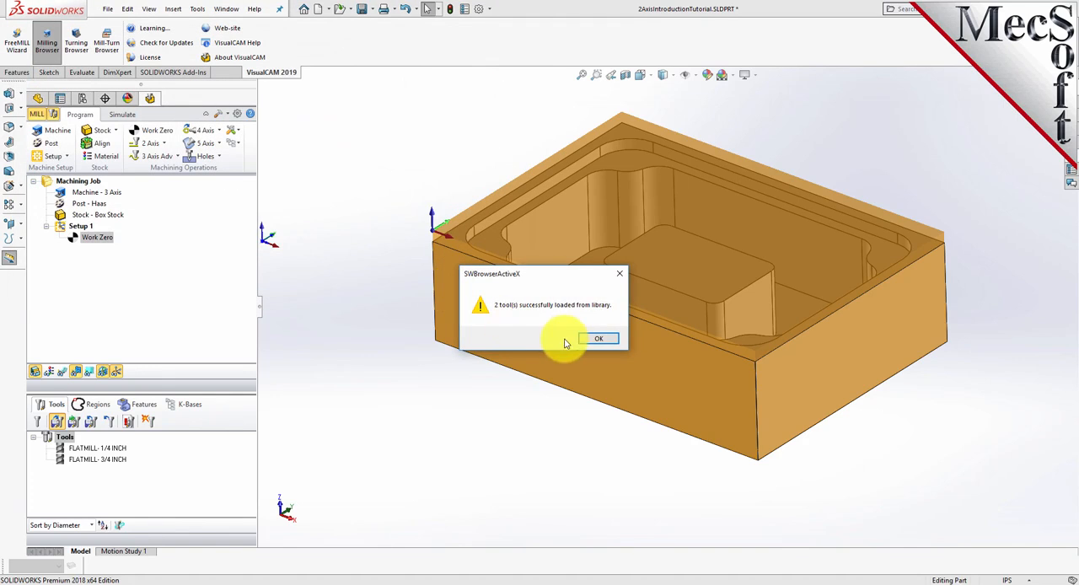
{"action": "left_click", "coordinate": [598, 339]}
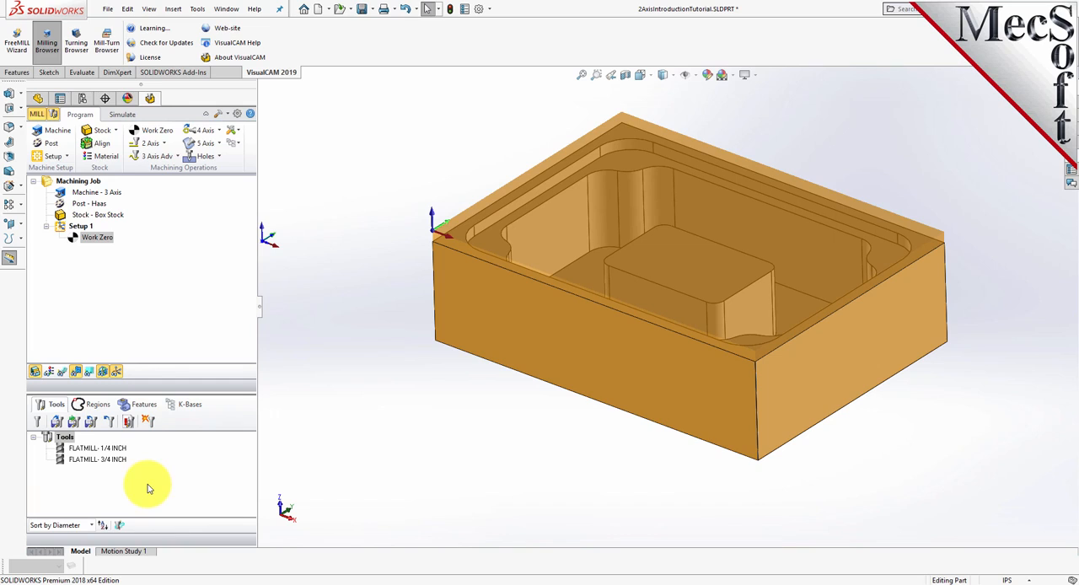
- Examine the properties of the 1/4 inch and 3/4 inch flat mills, including the feeds and speeds page
{"action": "left_click", "coordinate": [80, 460]}
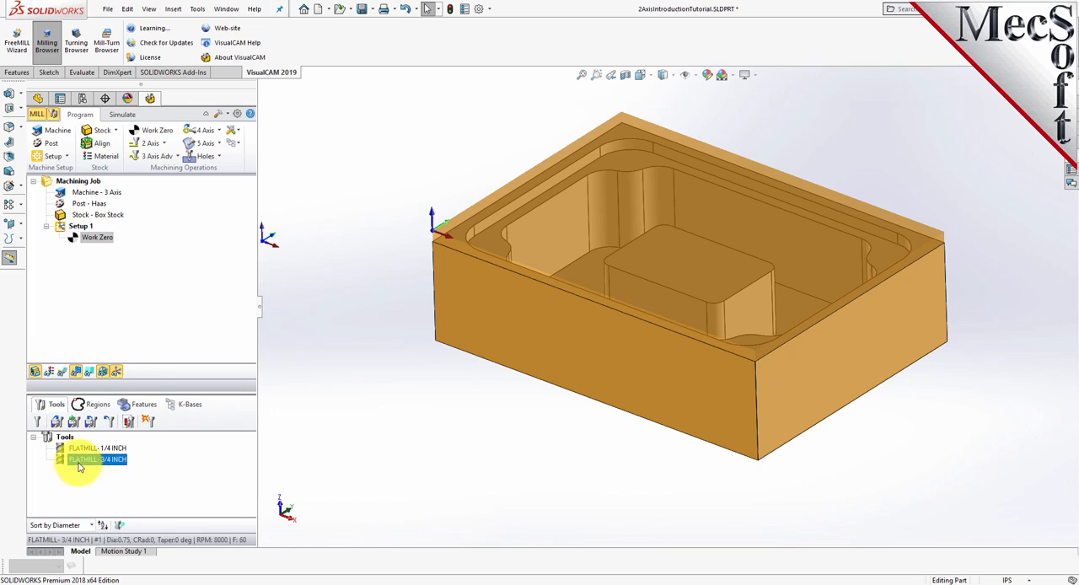
{"action": "left_click", "coordinate": [86, 450]}
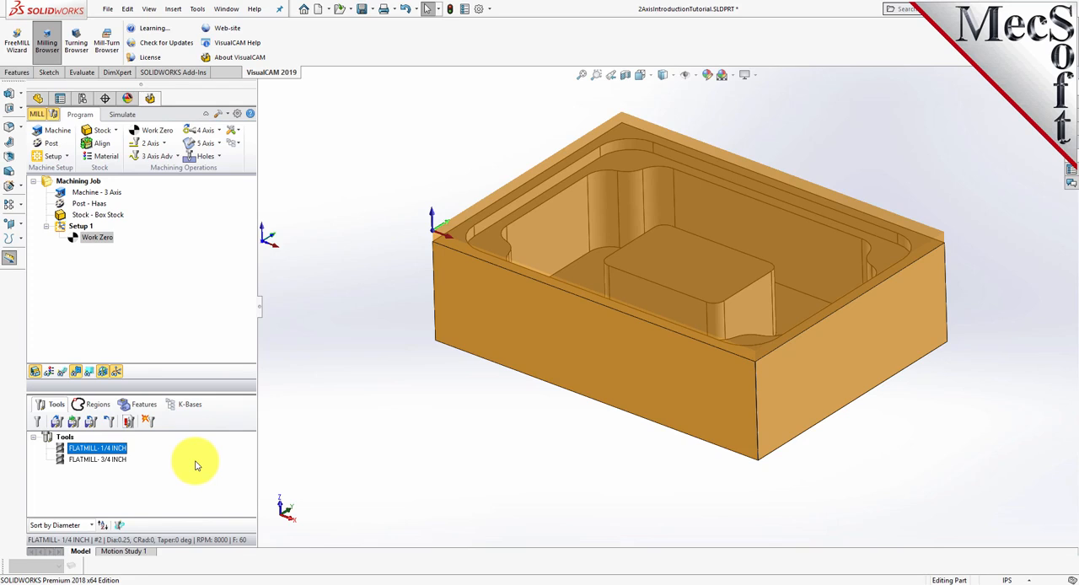
{"action": "double_click", "coordinate": [60, 456]}
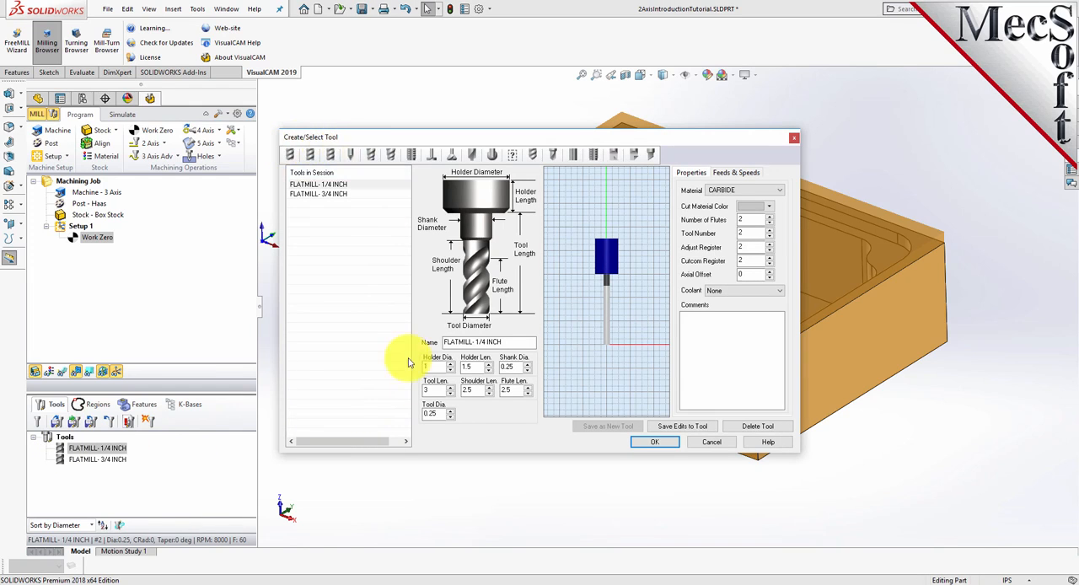
{"action": "left_click", "coordinate": [736, 172]}
{"action": "left_click", "coordinate": [689, 174]}
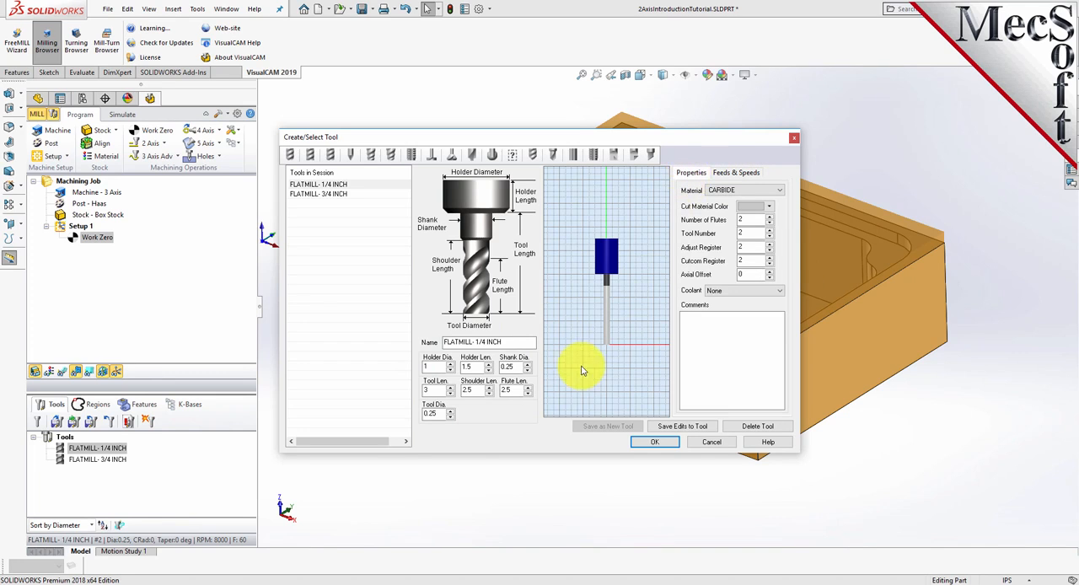
{"action": "left_click", "coordinate": [339, 195]}
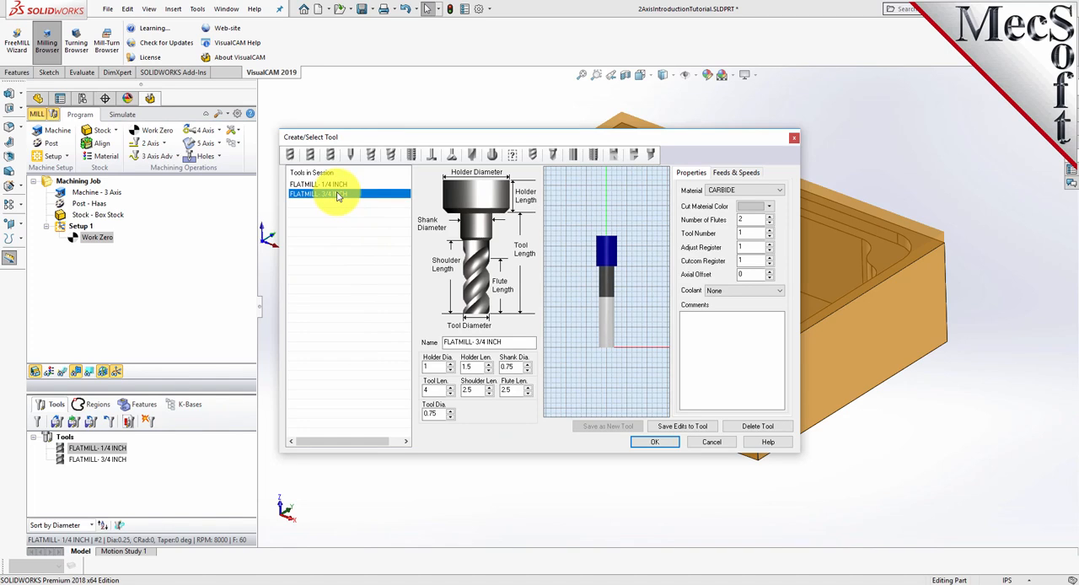
{"action": "left_click", "coordinate": [337, 184]}
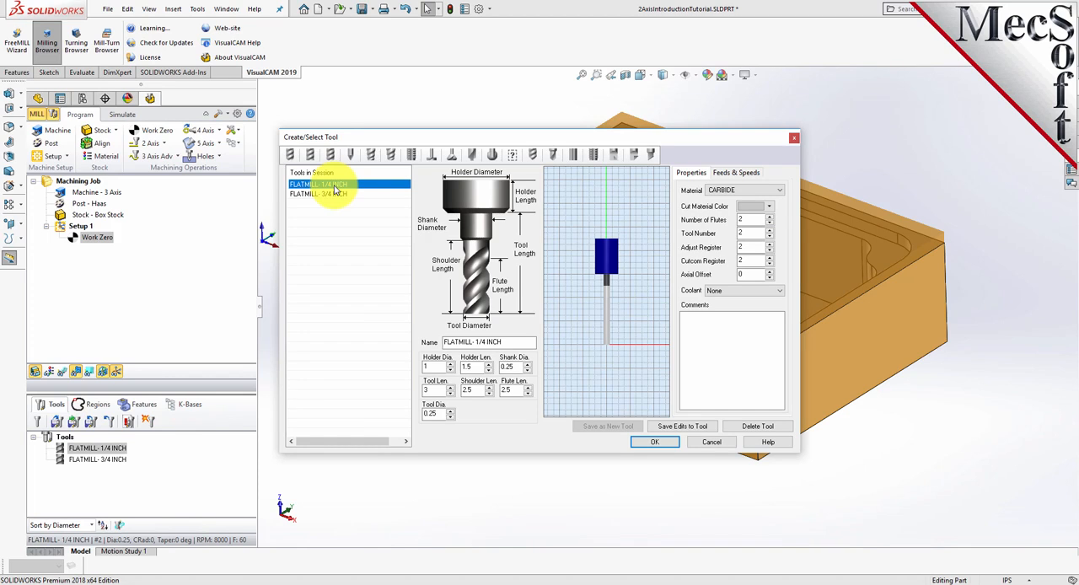
{"action": "left_click", "coordinate": [662, 442]}
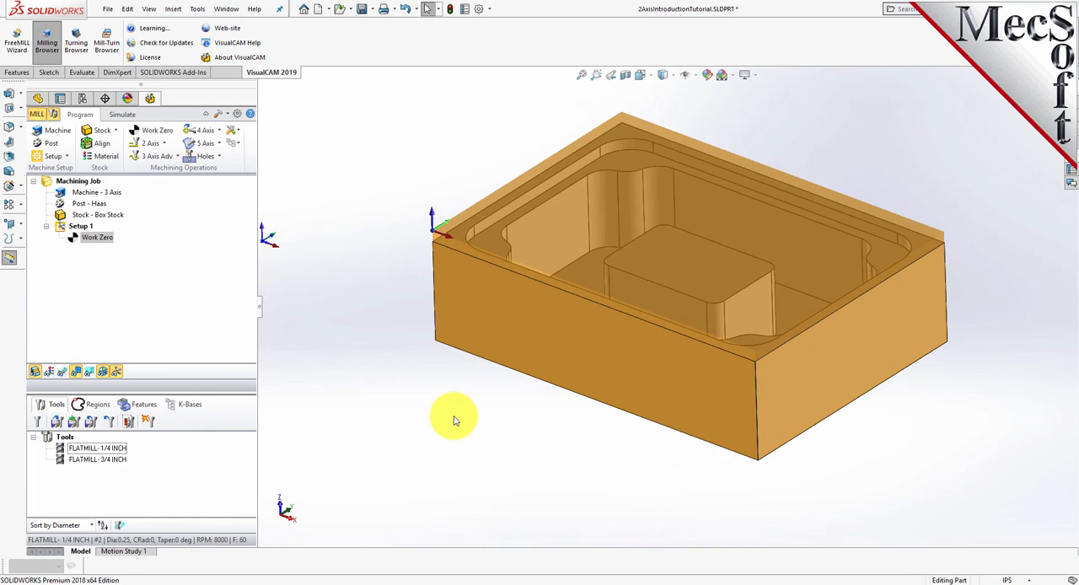
- Set the flat area region selection filters to ignore all inner regions
{"action": "left_click_drag", "start_coordinate": [205, 392], "coordinate": [204, 376]}
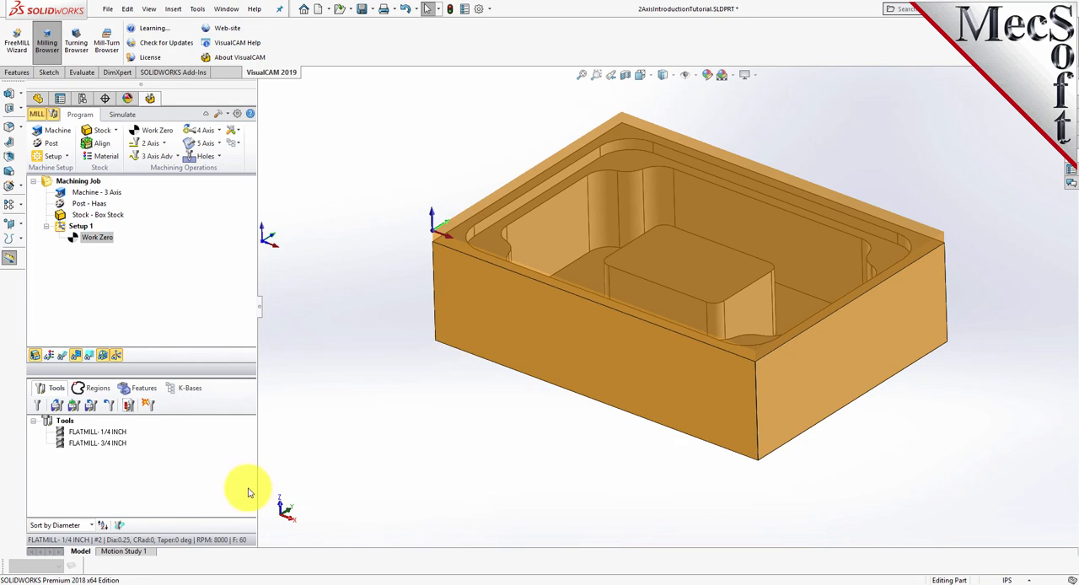
{"action": "left_click", "coordinate": [98, 389]}
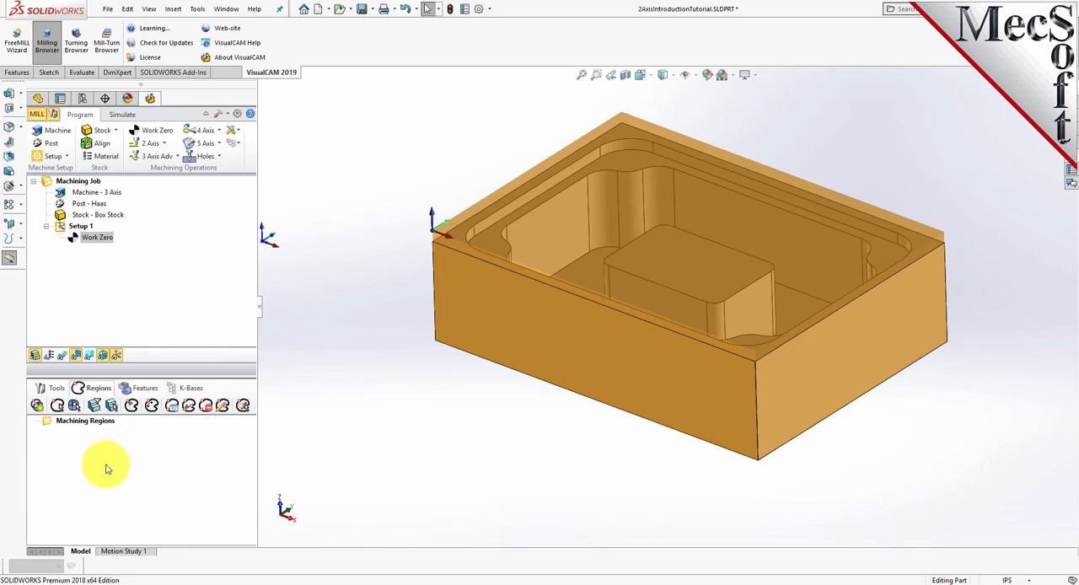
{"action": "left_click", "coordinate": [99, 410]}
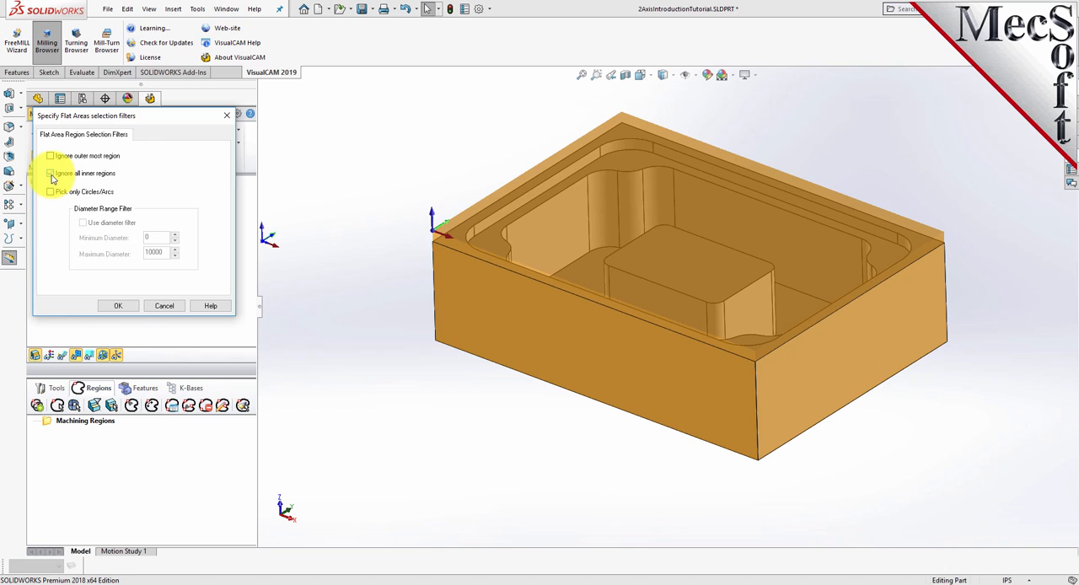
{"action": "left_click", "coordinate": [52, 175]}
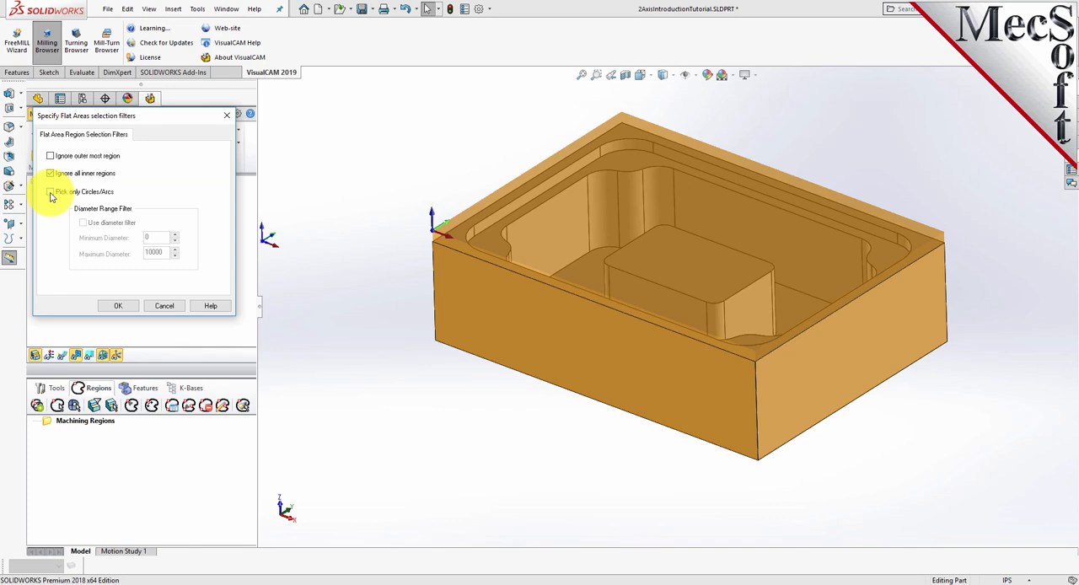
{"action": "left_click", "coordinate": [124, 310]}
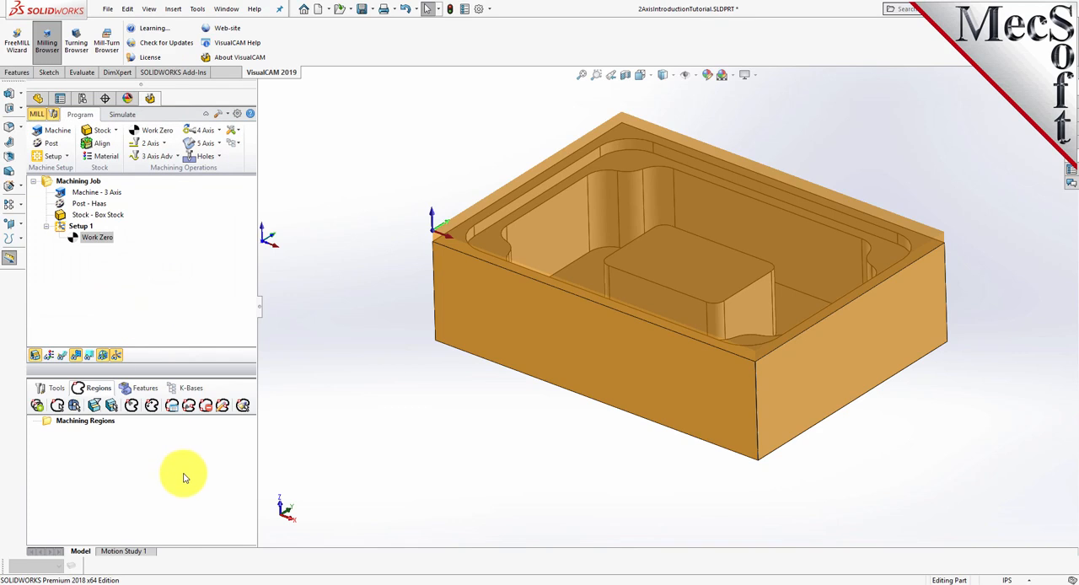
- Create a flat area machining region from the part's top rim face and check it in the region set
{"action": "left_click", "coordinate": [112, 409]}
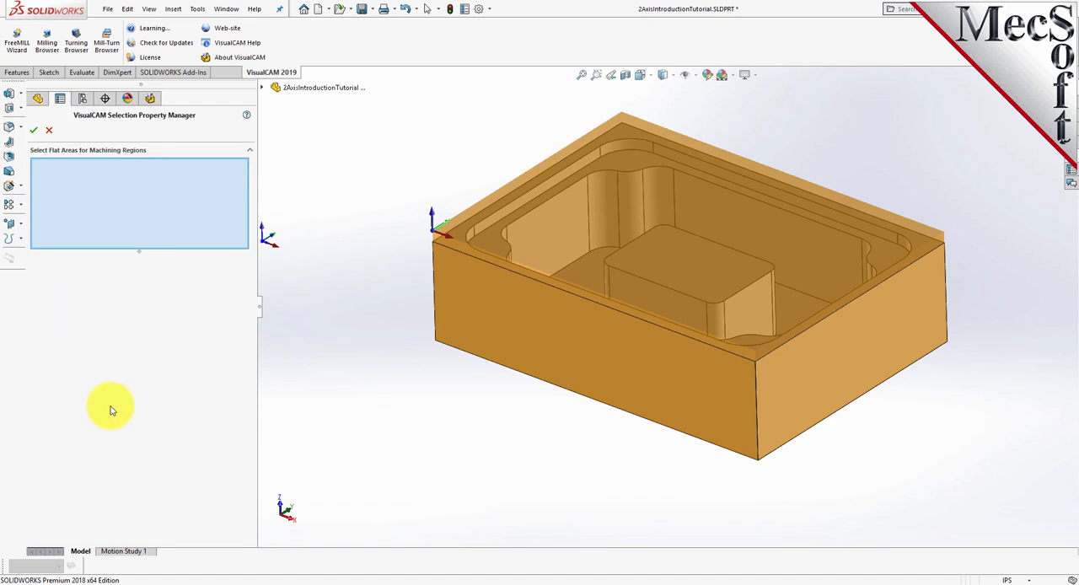
{"action": "left_click", "coordinate": [456, 242]}
{"action": "left_click", "coordinate": [32, 131]}
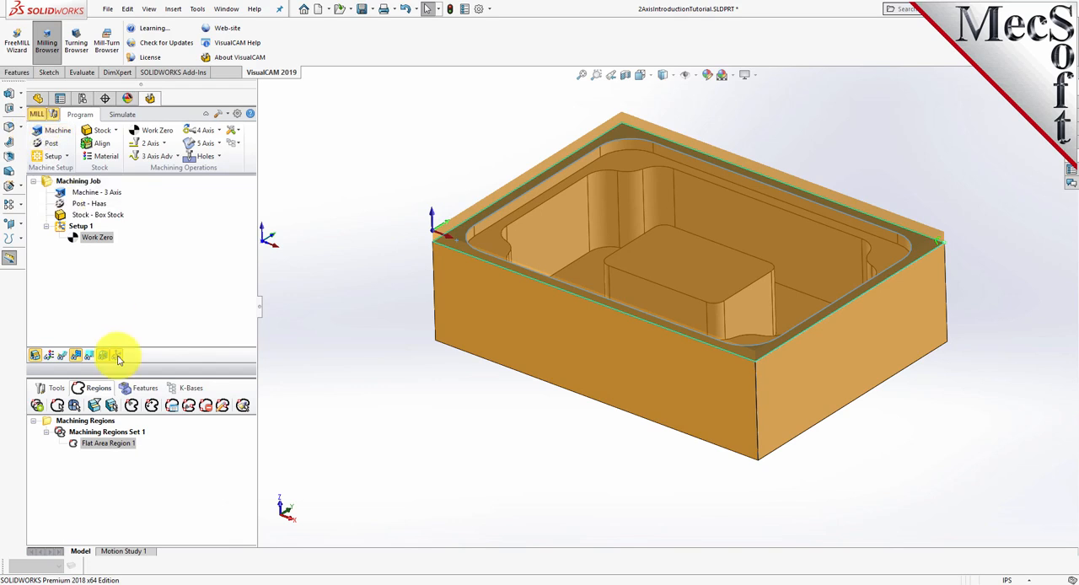
{"action": "left_click", "coordinate": [60, 433]}
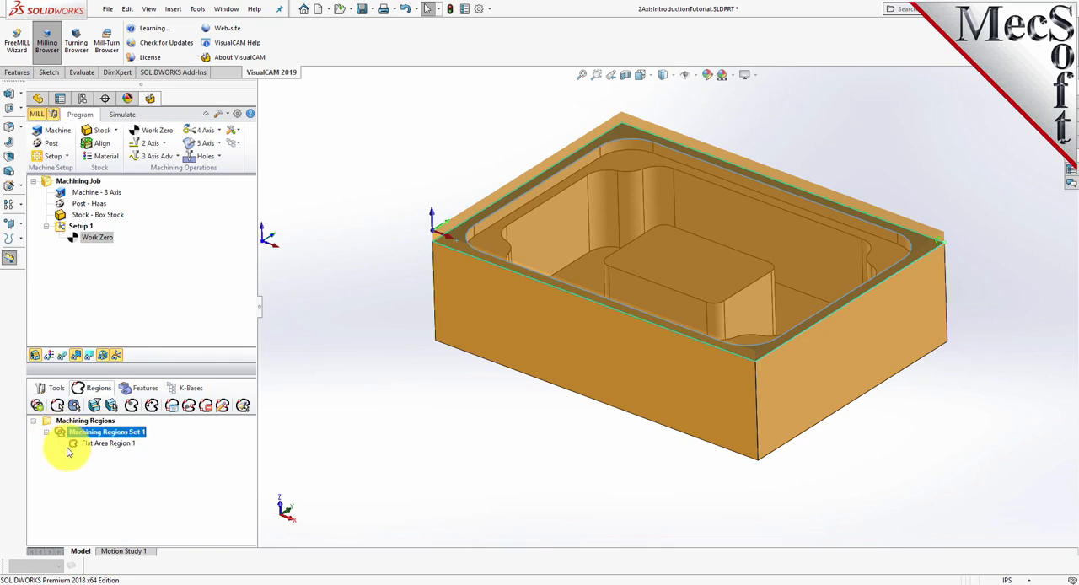
{"action": "left_click", "coordinate": [78, 446]}
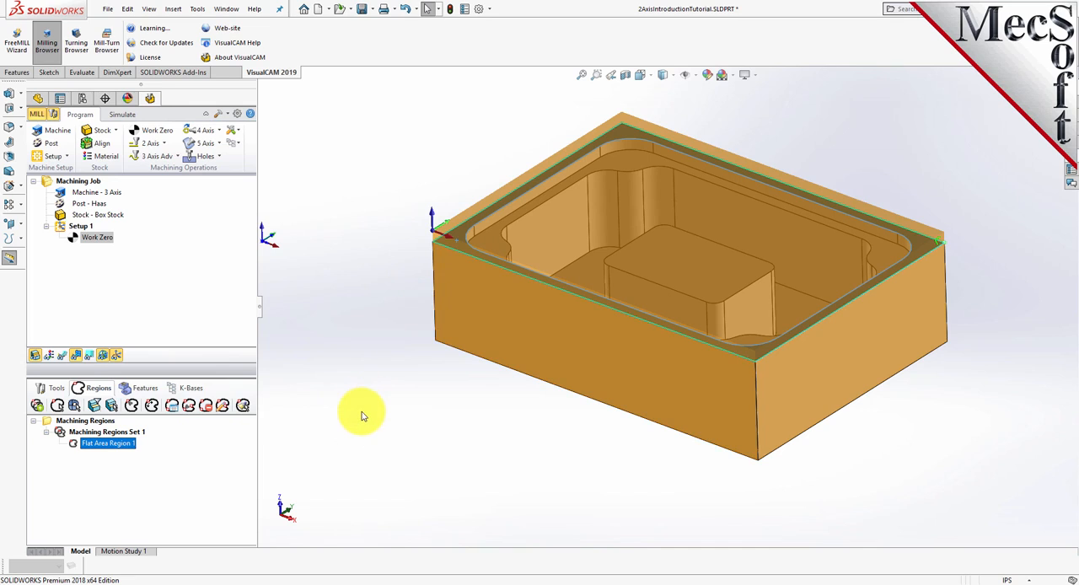
{"action": "left_click", "coordinate": [349, 355]}
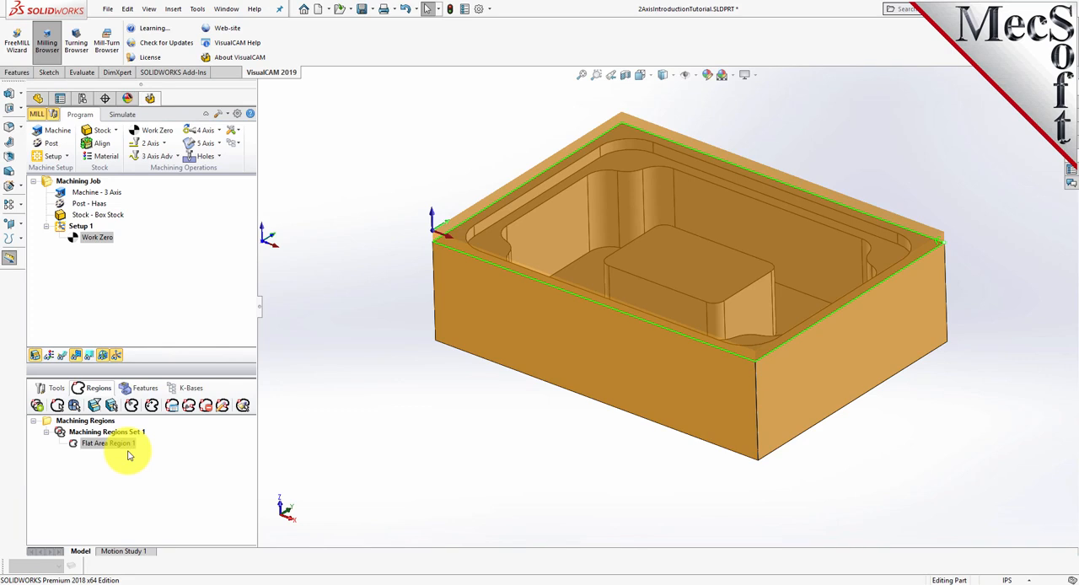
- Create a flat area machining region from the ledge face just below the part's rim, using its outer boundary
{"action": "left_click", "coordinate": [112, 406]}
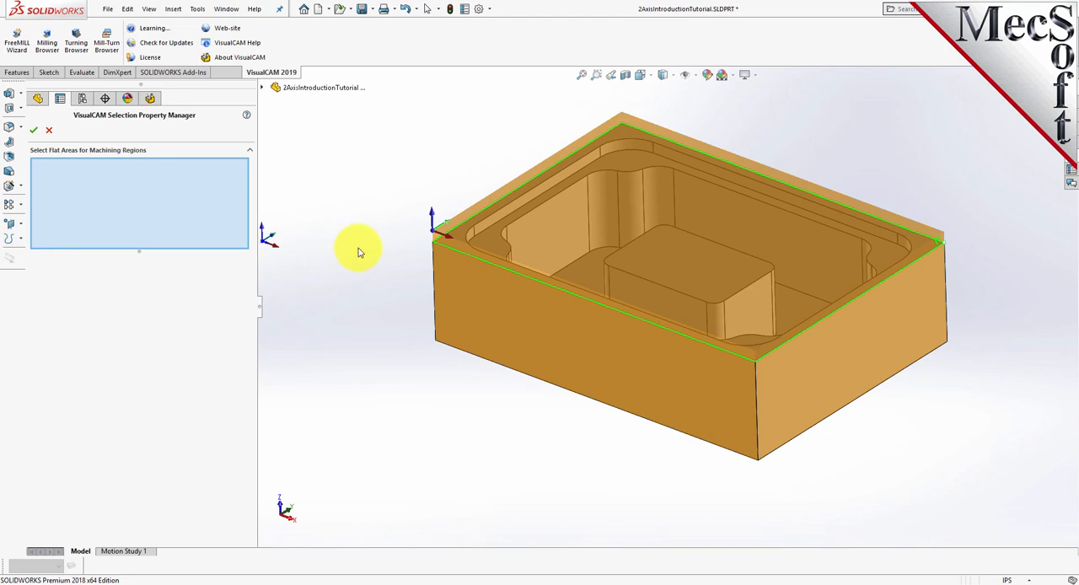
{"action": "left_click", "coordinate": [484, 243]}
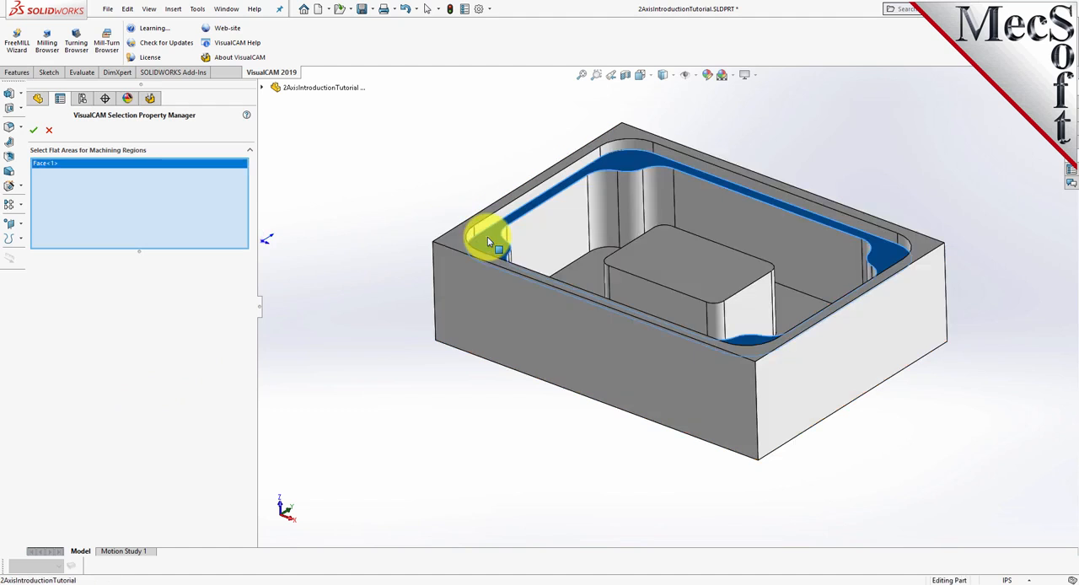
{"action": "left_click", "coordinate": [33, 131]}
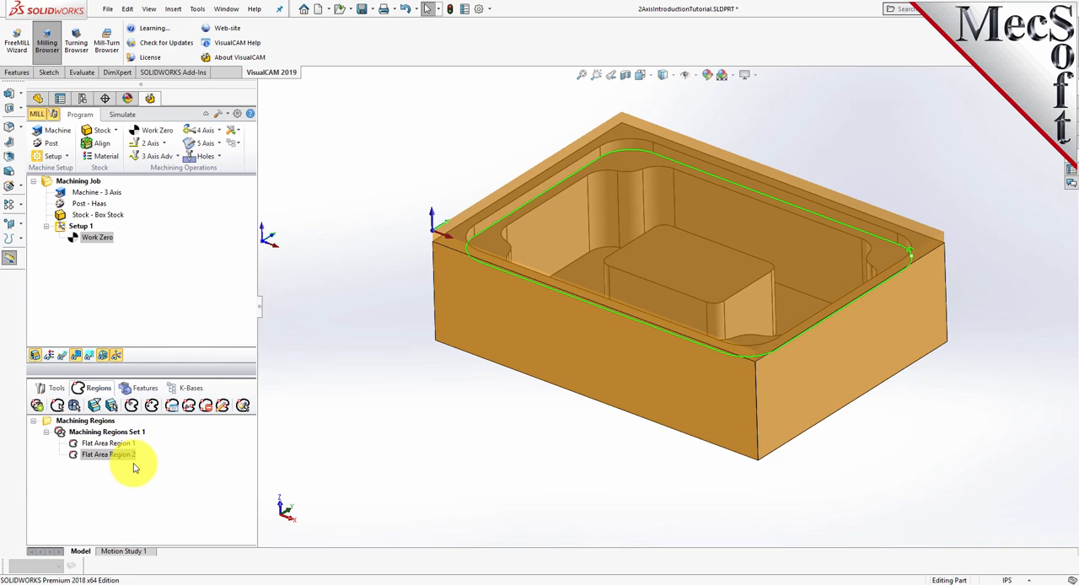
- Set the flat area selection filters to ignore the outermost region and stop ignoring all inner regions
{"action": "left_click", "coordinate": [98, 409]}
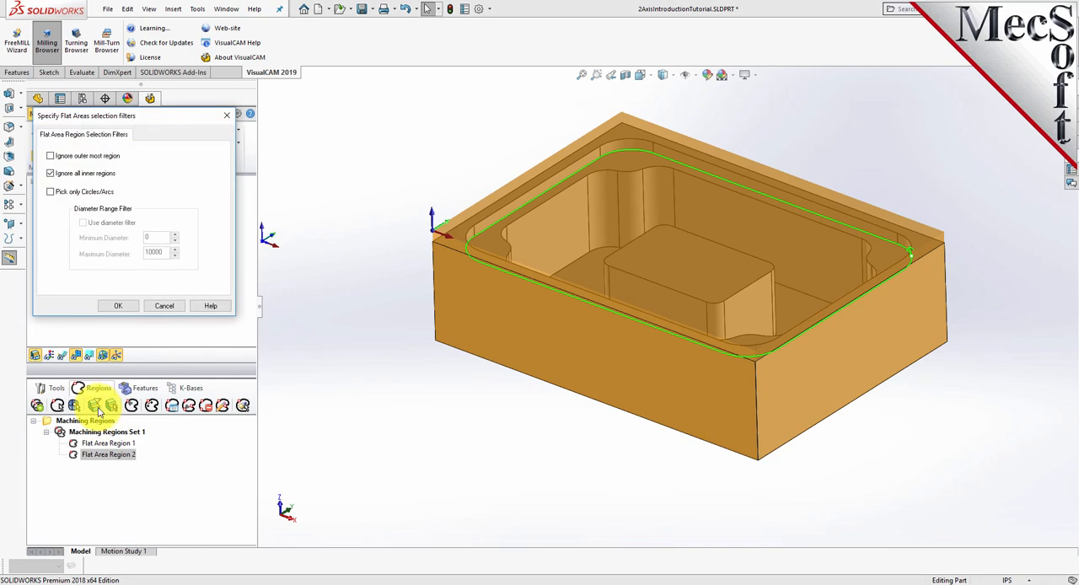
{"action": "left_click", "coordinate": [51, 173]}
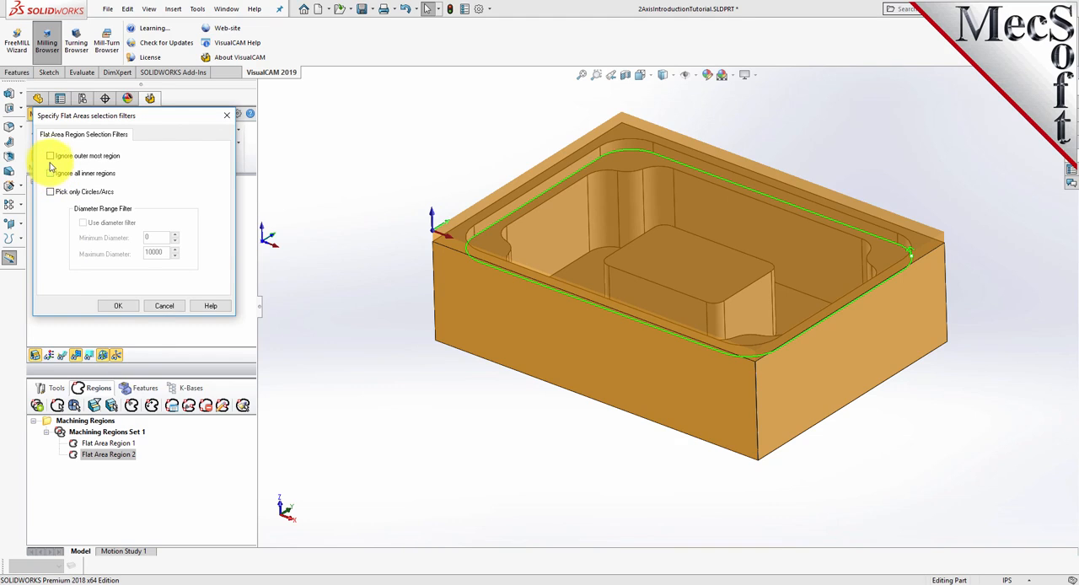
{"action": "left_click", "coordinate": [51, 157]}
{"action": "left_click", "coordinate": [123, 306]}
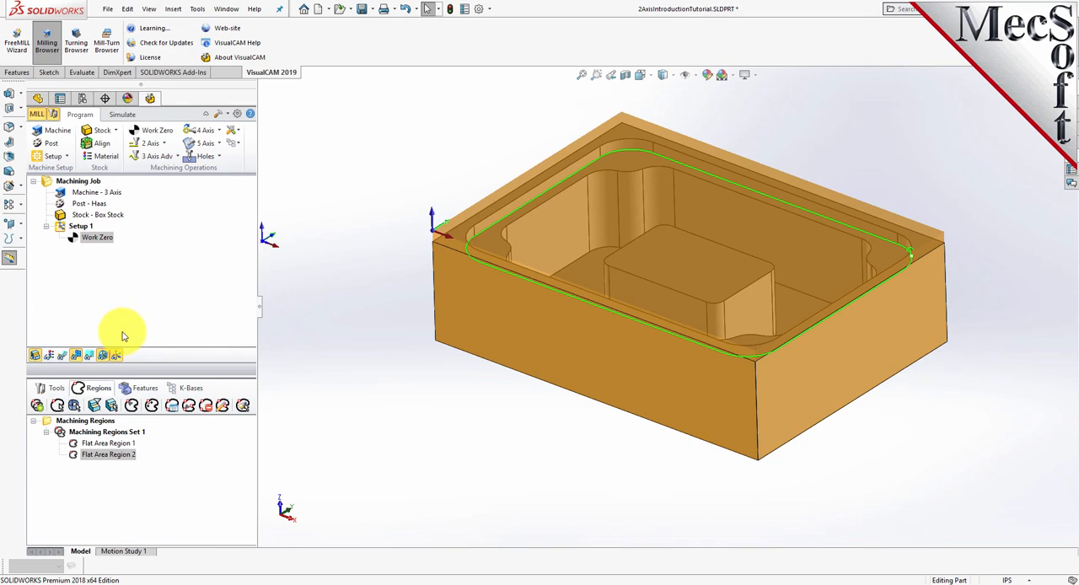
- Create a flat area machining region from the inner boundary of the same ledge face
{"action": "left_click", "coordinate": [115, 408]}
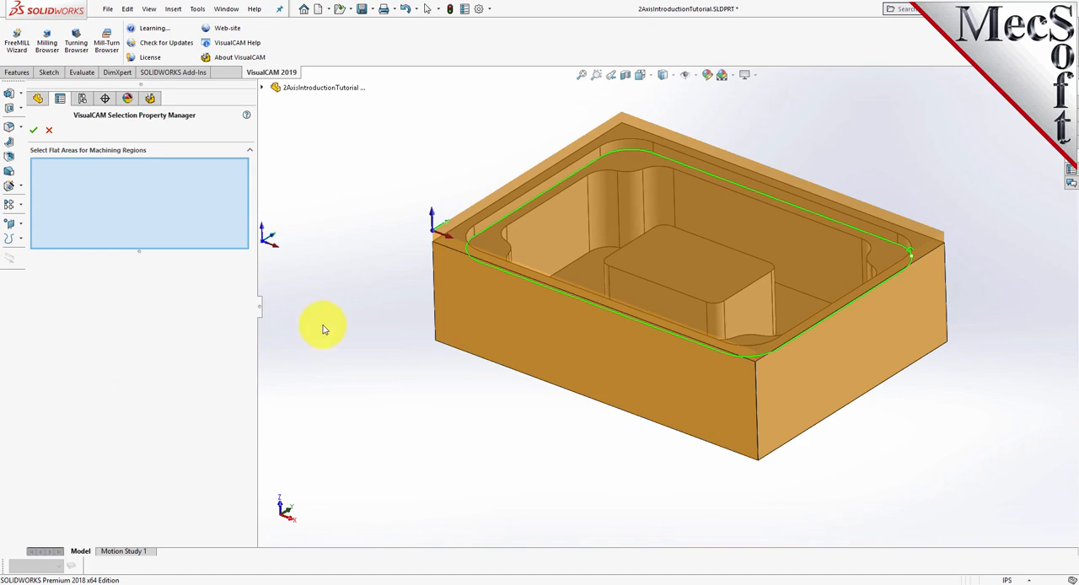
{"action": "left_click", "coordinate": [491, 246]}
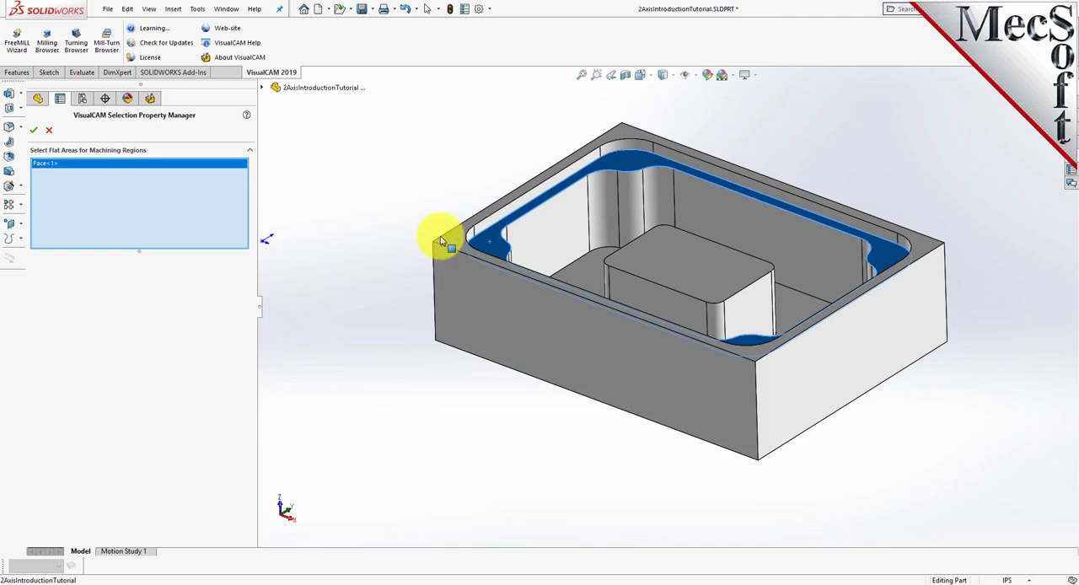
{"action": "left_click", "coordinate": [35, 131]}
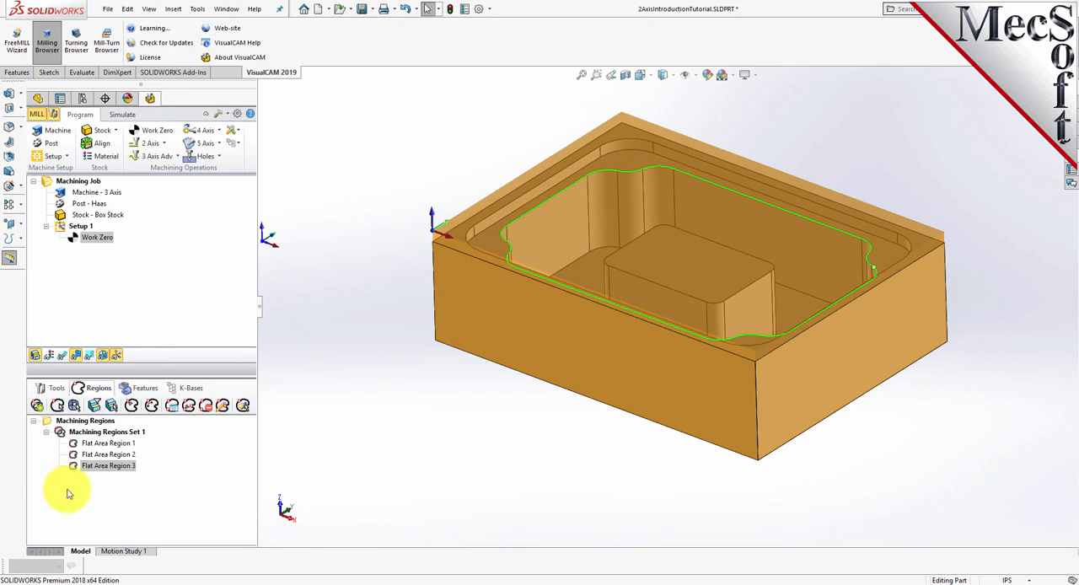
- Check each flat area region in Machining Regions Set 1 against the model and dismiss the unsaved document reminder
{"action": "left_click", "coordinate": [117, 445]}
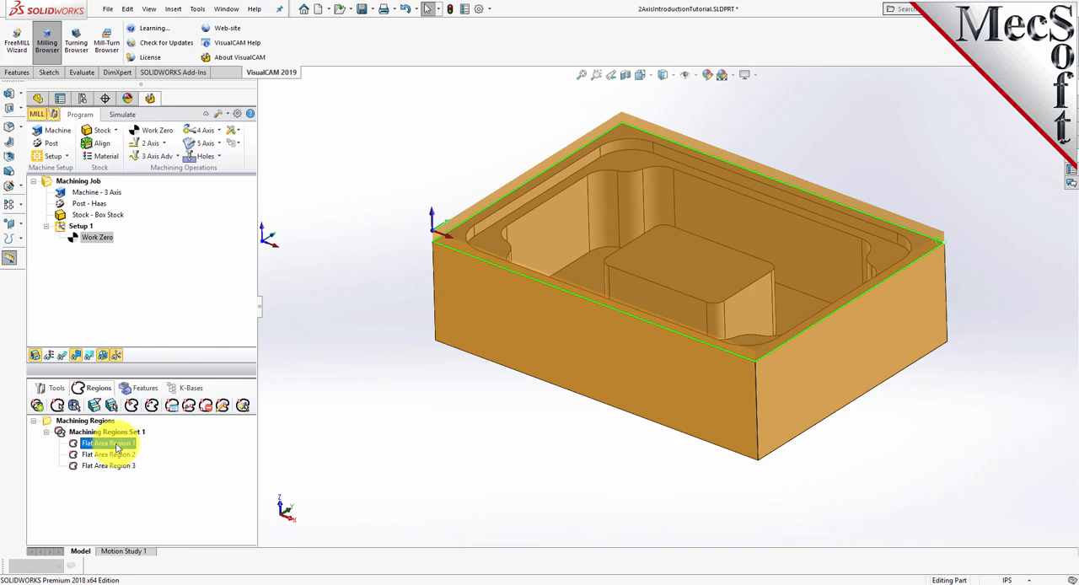
{"action": "left_click", "coordinate": [118, 455]}
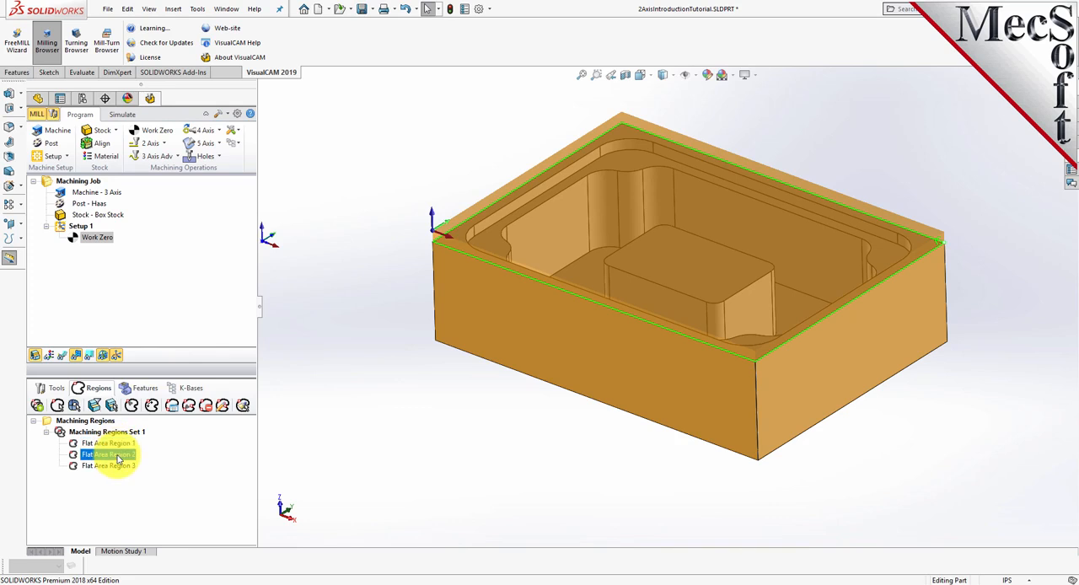
{"action": "left_click", "coordinate": [123, 466]}
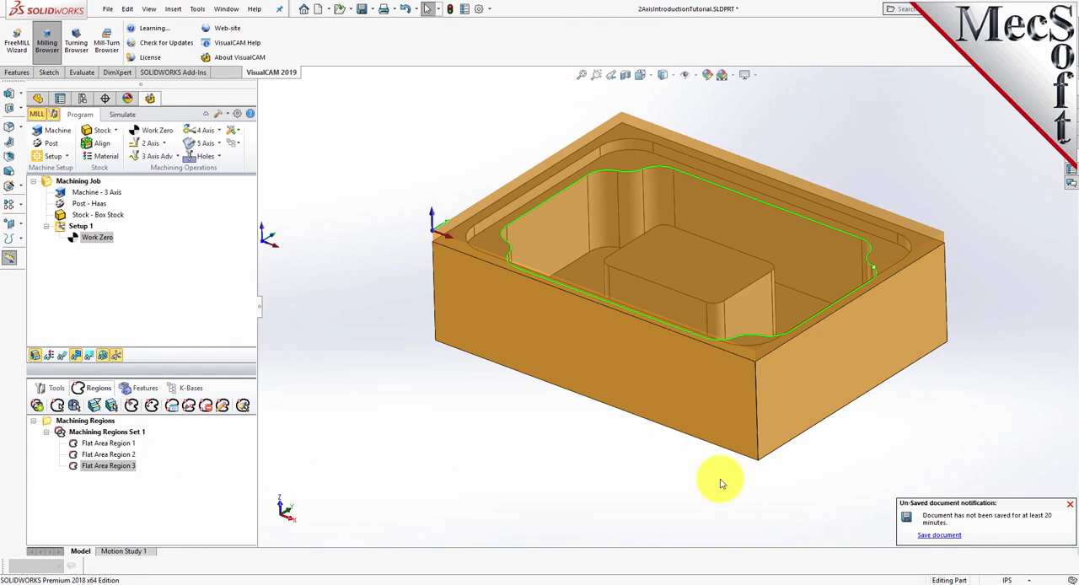
{"action": "left_click", "coordinate": [1069, 506]}
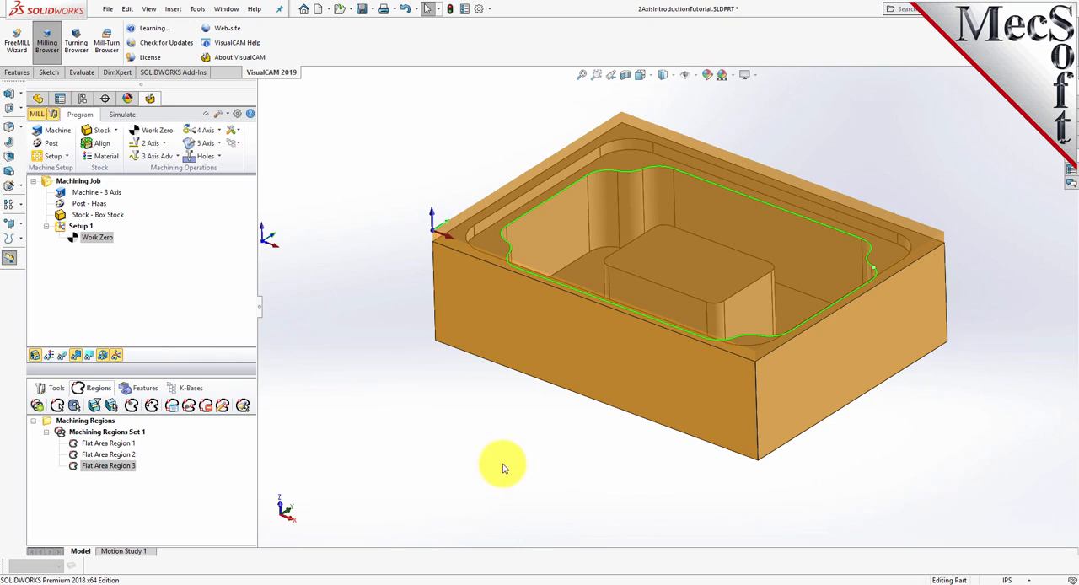
- Start a 2 1/2 Axis Facing operation and bring up the part regions of its control geometry
{"action": "left_click", "coordinate": [53, 390]}
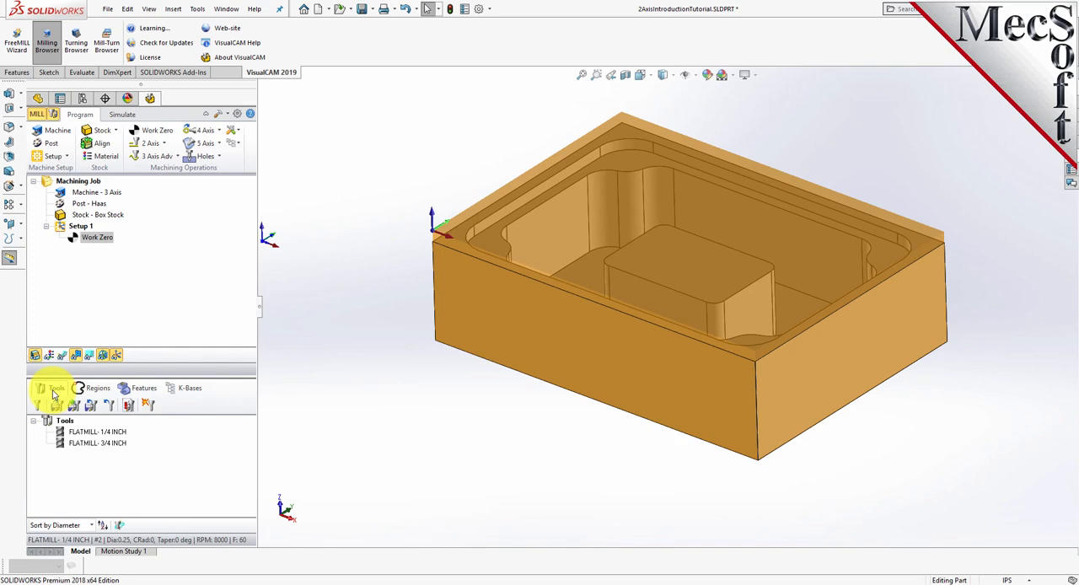
{"action": "left_click", "coordinate": [152, 144]}
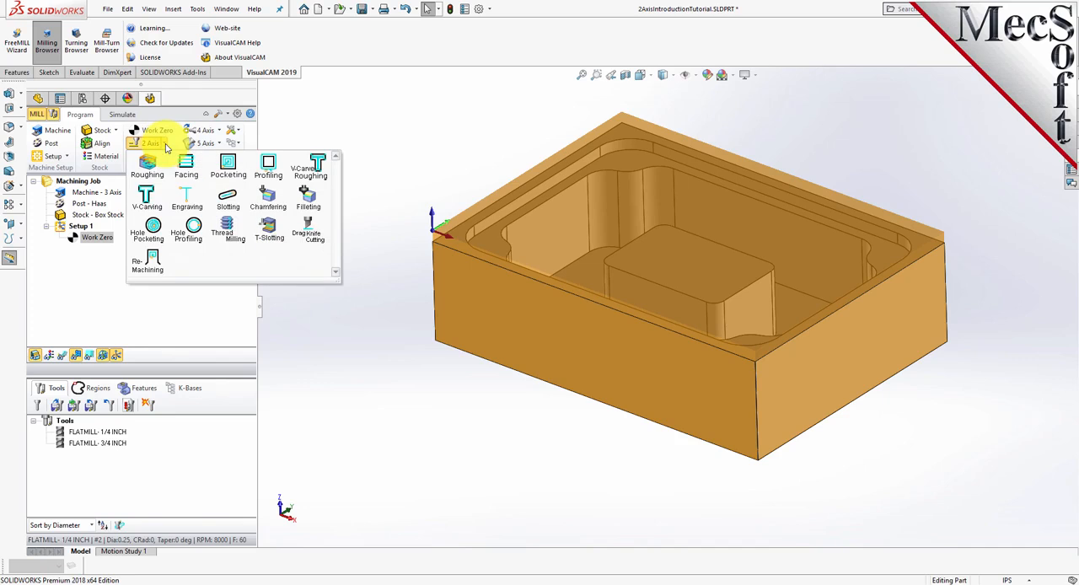
{"action": "left_click", "coordinate": [199, 184]}
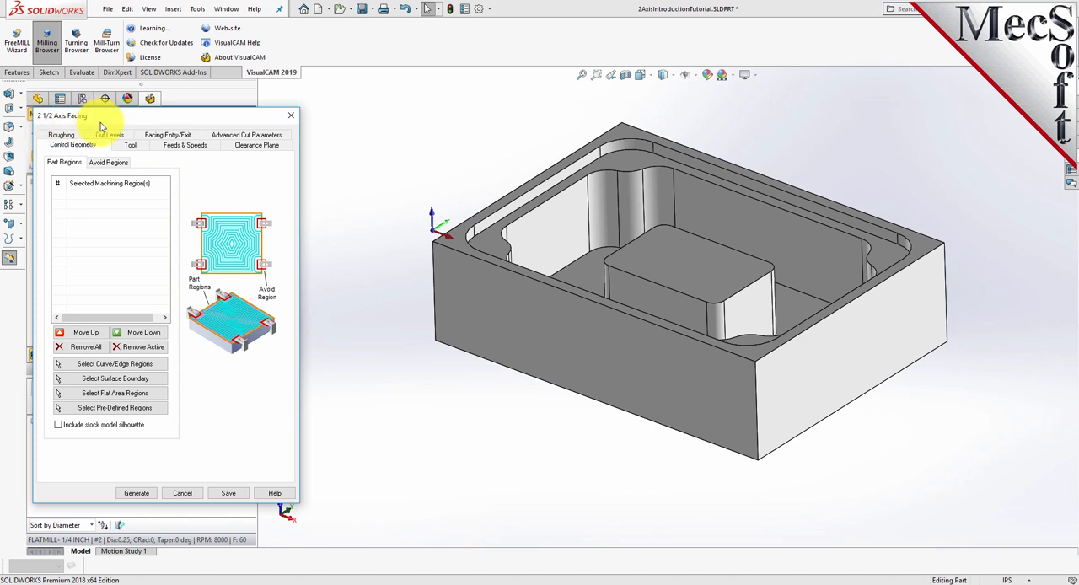
{"action": "middle_click_drag", "start_coordinate": [556, 430], "coordinate": [559, 443]}
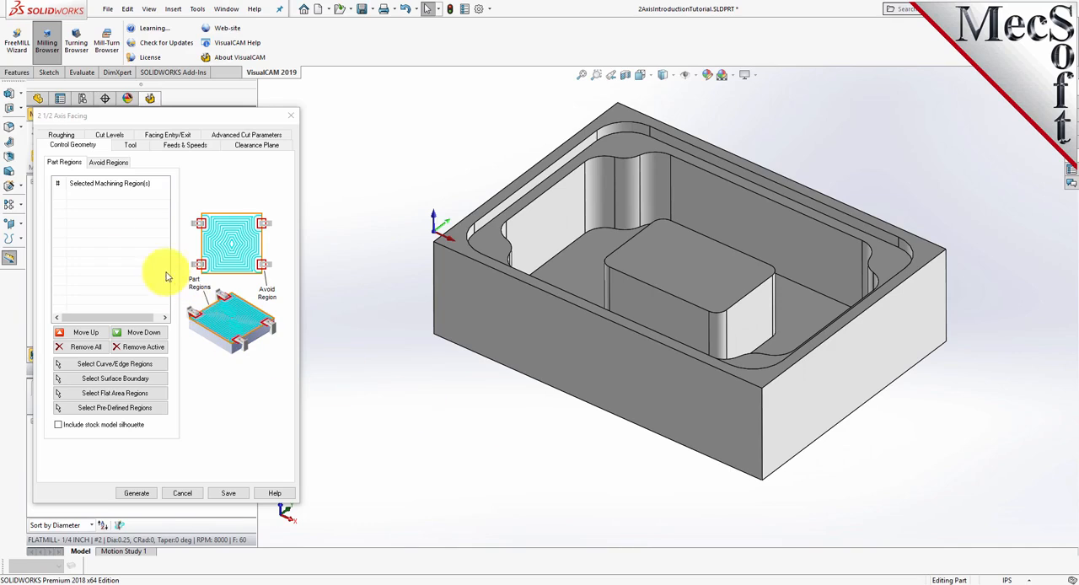
{"action": "left_click", "coordinate": [93, 150]}
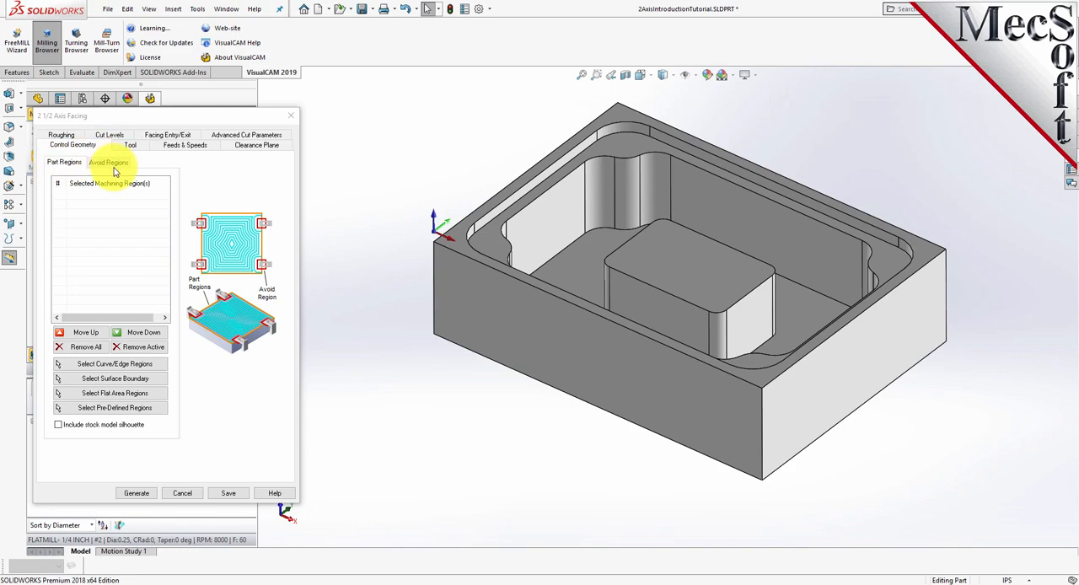
{"action": "left_click", "coordinate": [64, 164]}
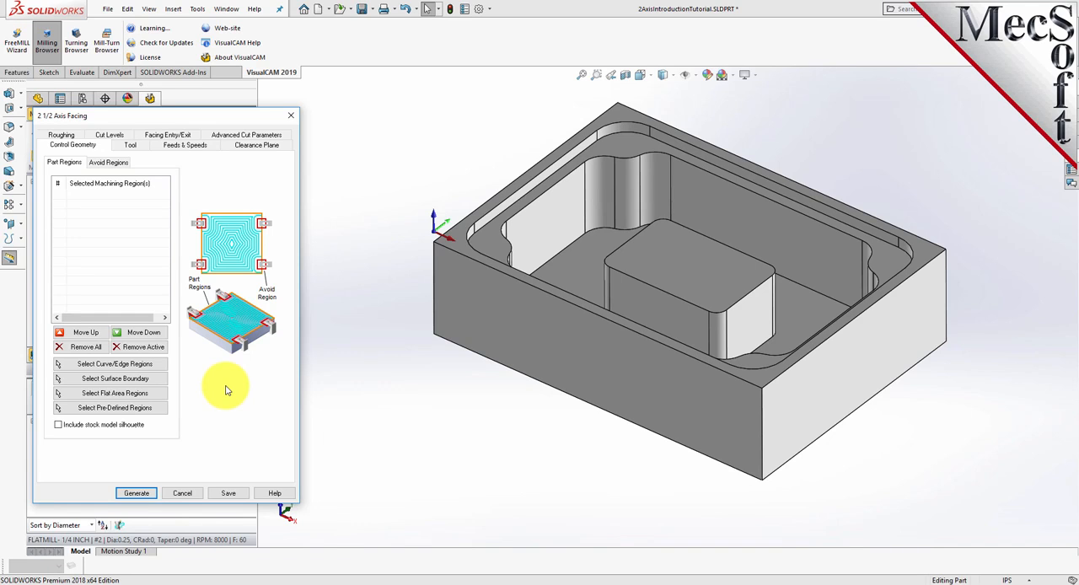
- Assign the predefined Flat Area Region 1 as the part region for the facing operation and highlight it on the model
{"action": "left_click", "coordinate": [160, 410]}
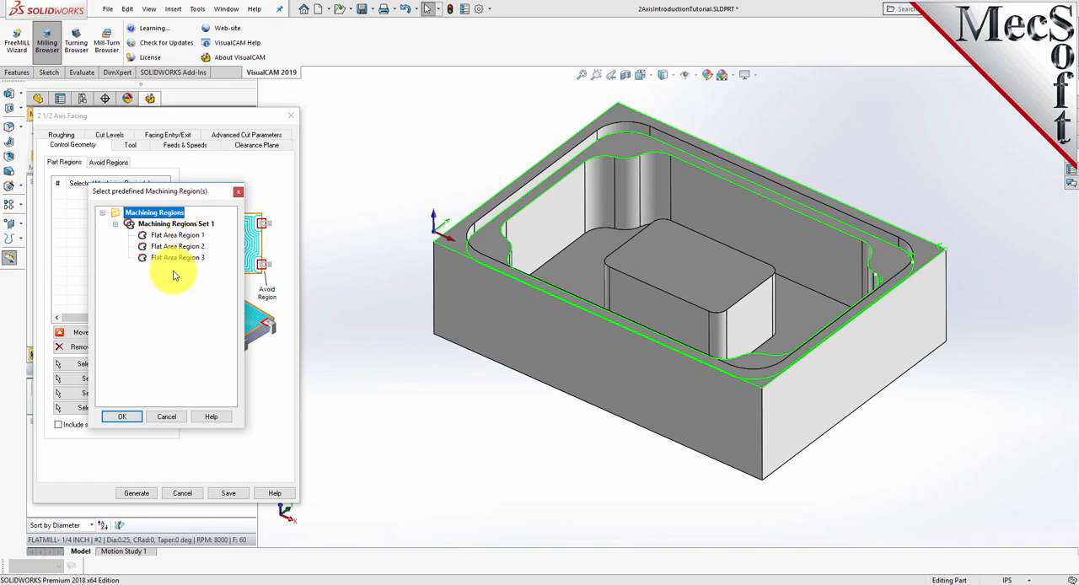
{"action": "left_click", "coordinate": [178, 224]}
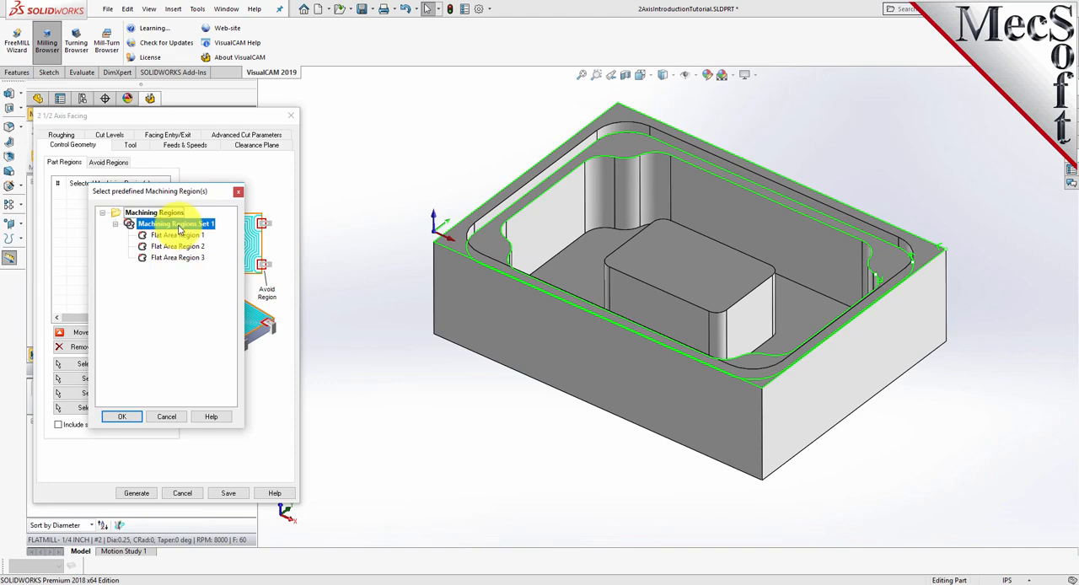
{"action": "left_click", "coordinate": [177, 235]}
{"action": "left_click", "coordinate": [177, 247]}
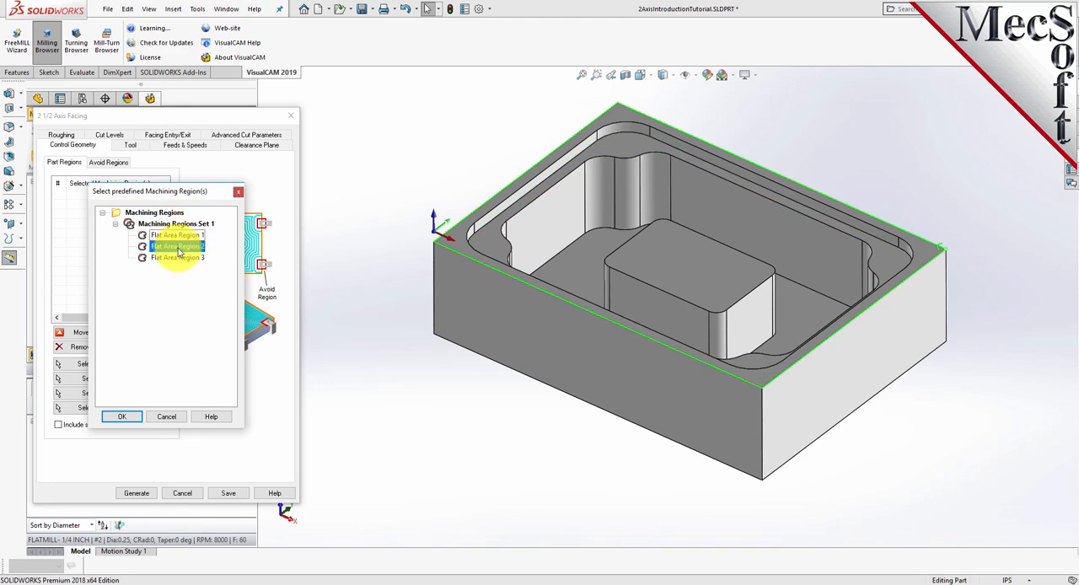
{"action": "left_click", "coordinate": [179, 257]}
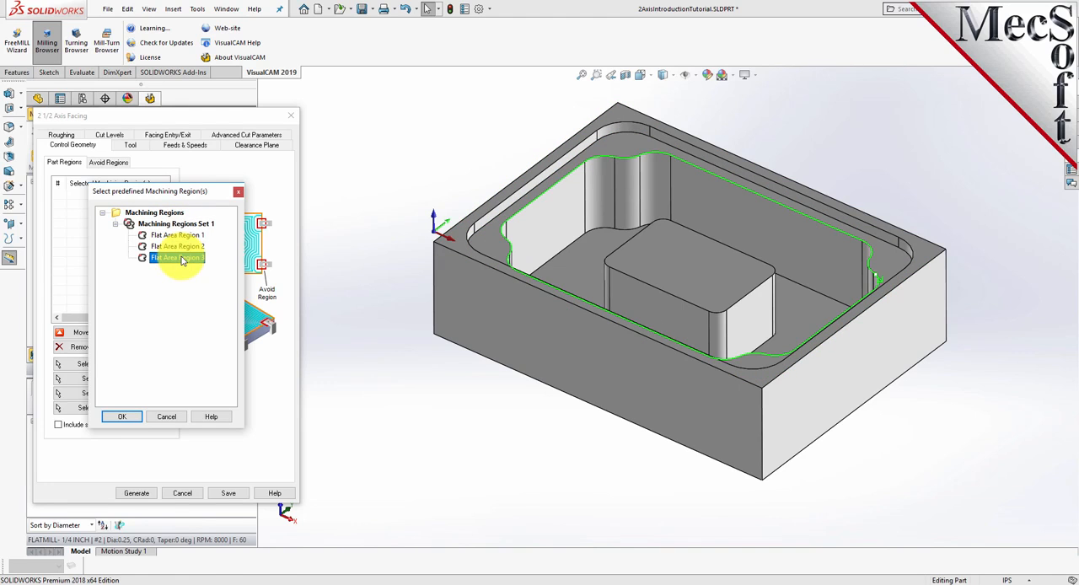
{"action": "left_click", "coordinate": [185, 236]}
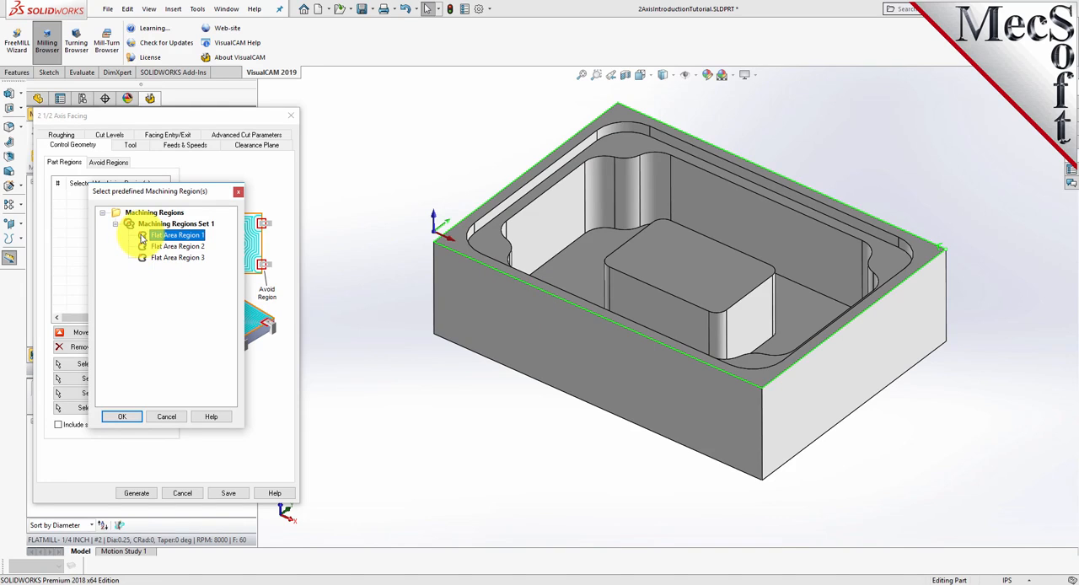
{"action": "left_click", "coordinate": [125, 417]}
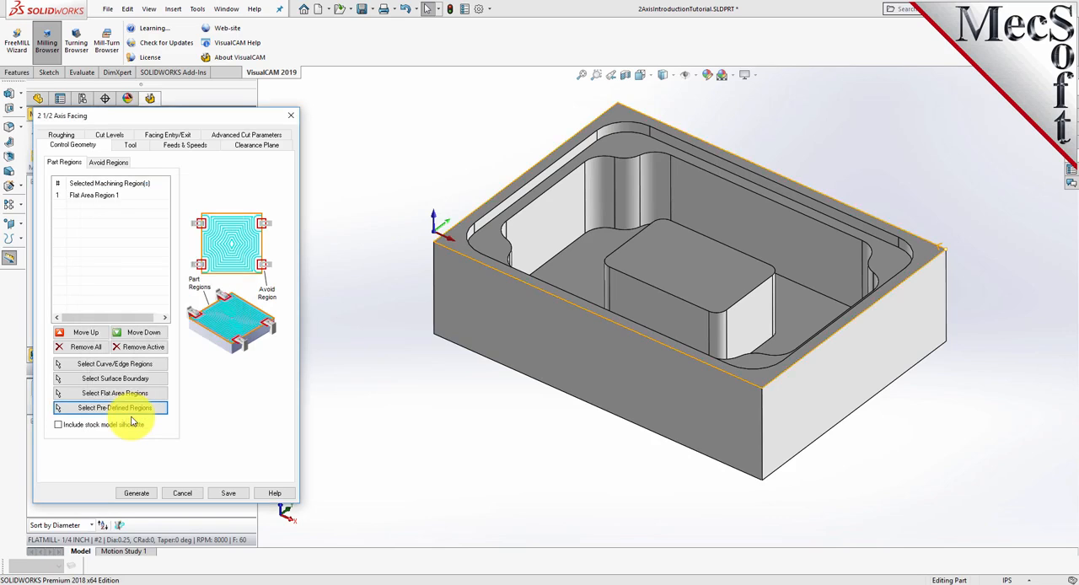
{"action": "left_click", "coordinate": [105, 201]}
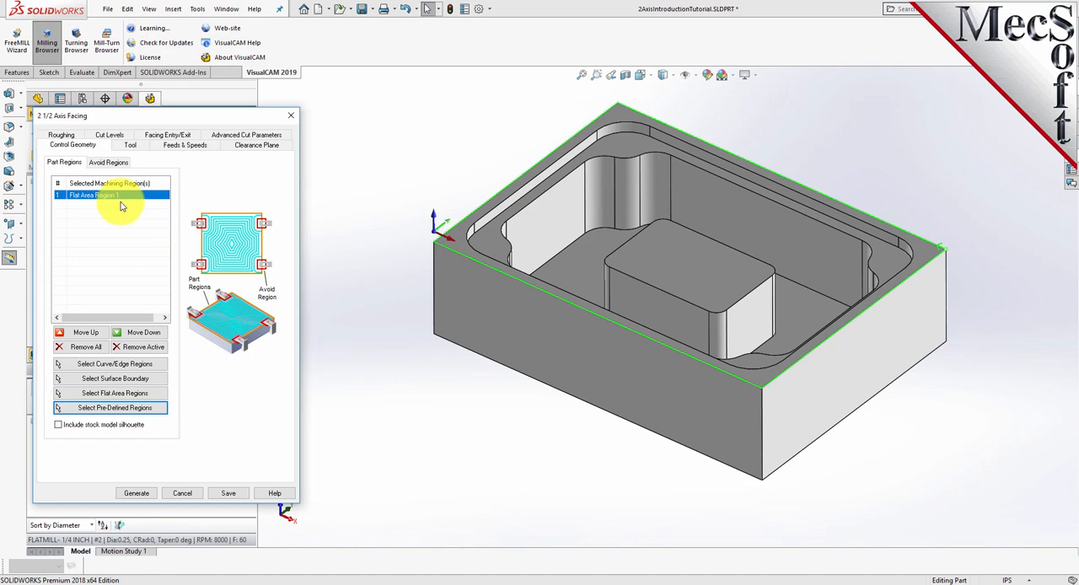
- Choose the FLATMILL- 3/4 INCH tool for the facing operation and review its feeds and speeds
{"action": "left_click", "coordinate": [135, 146]}
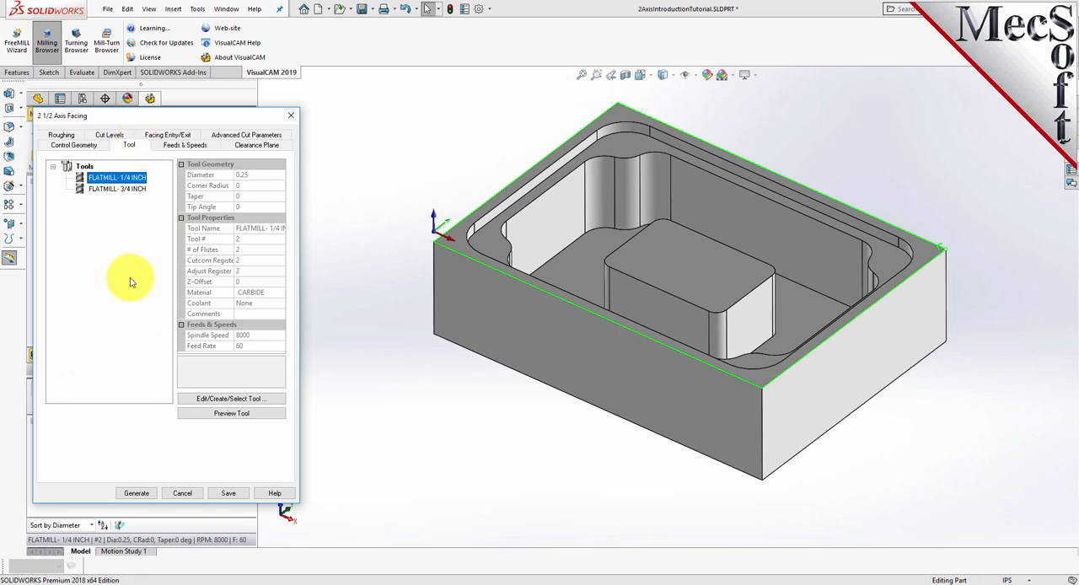
{"action": "left_click", "coordinate": [81, 190]}
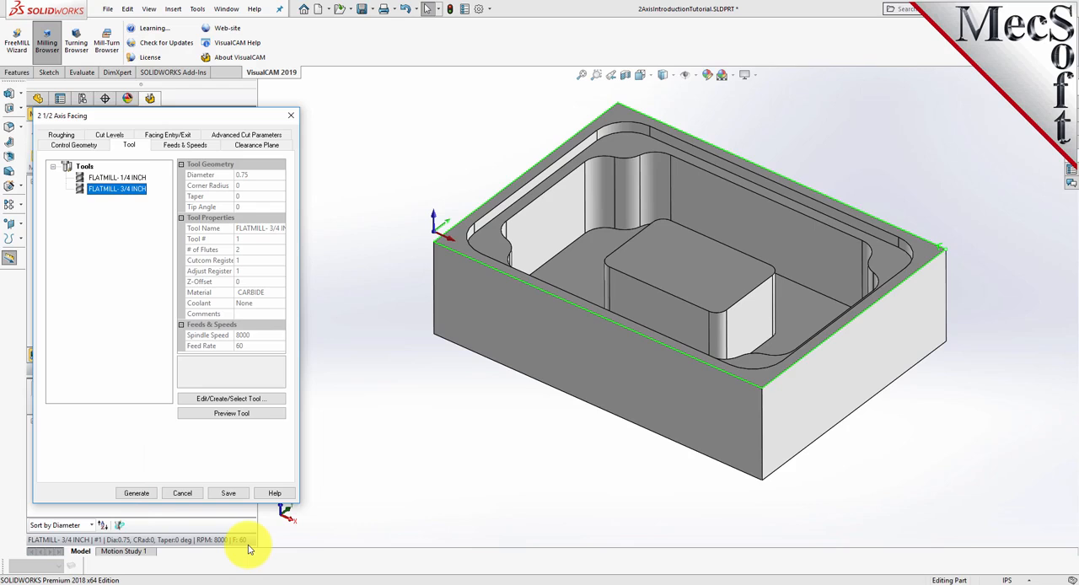
{"action": "left_click", "coordinate": [187, 145]}
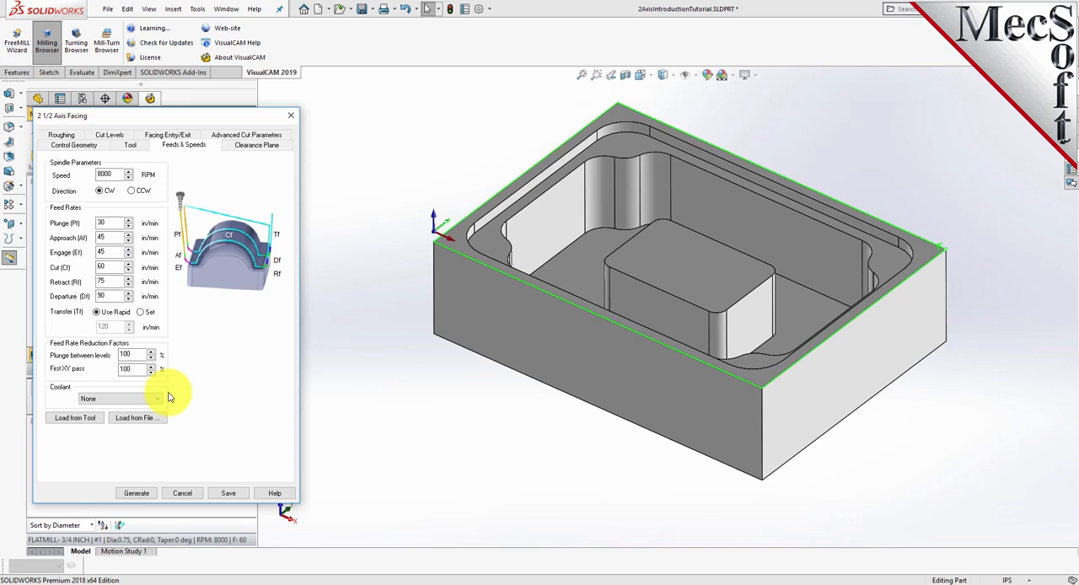
- Examine the facing operation's clearance plane definition and cut transfer method, and inspect the plane above the part
{"action": "left_click", "coordinate": [279, 147]}
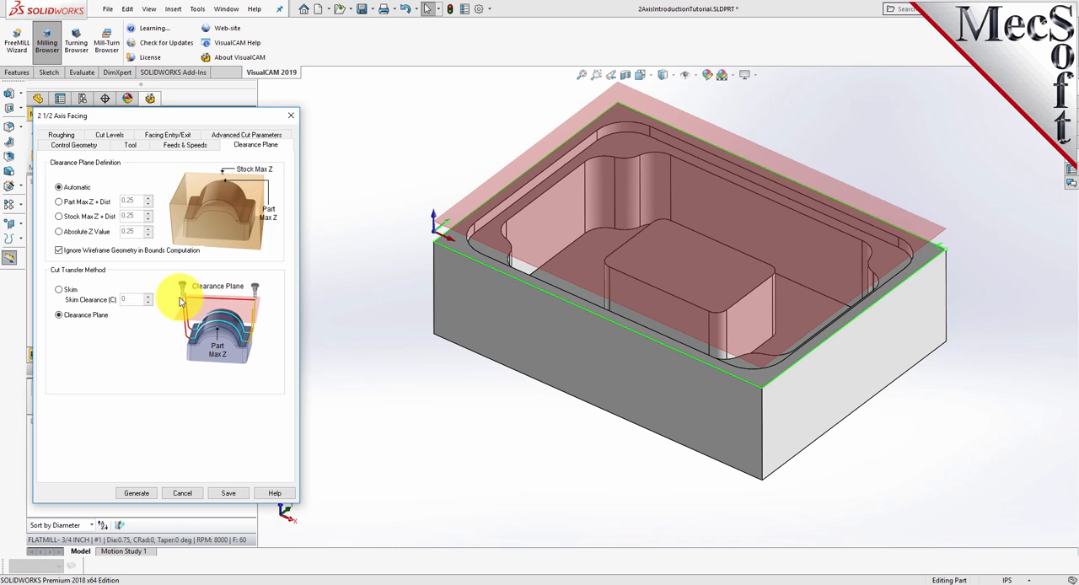
{"action": "mouse_move", "coordinate": [848, 494]}
{"action": "middle_mouse_down"}
{"action": "mouse_move", "coordinate": [773, 446]}
{"action": "mouse_move", "coordinate": [770, 429]}
{"action": "mouse_move", "coordinate": [825, 480]}
{"action": "mouse_move", "coordinate": [851, 480]}
{"action": "middle_mouse_up"}
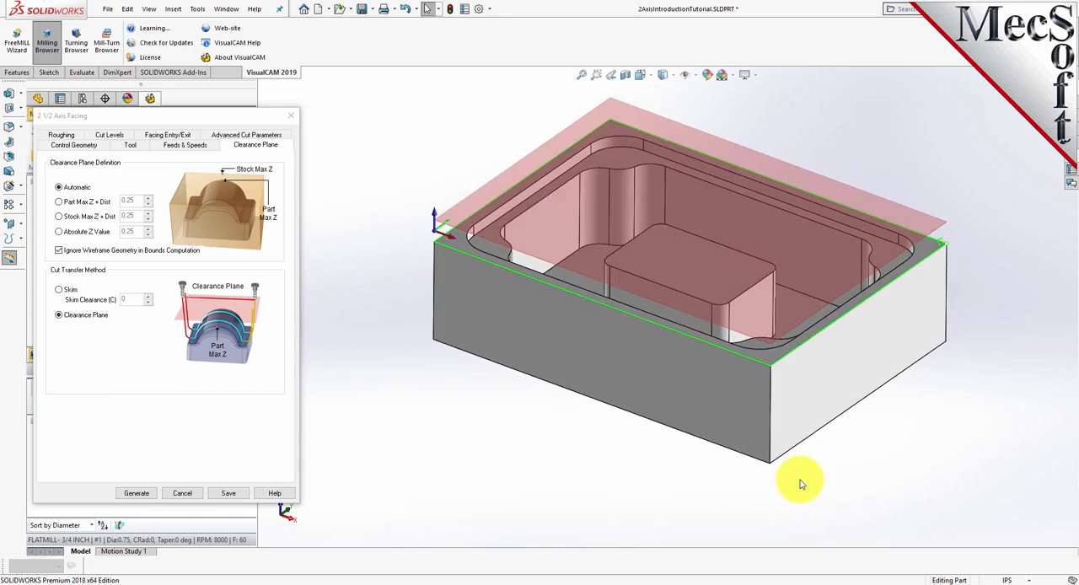
{"action": "scroll", "coordinate": [761, 487], "scroll_direction": "down", "scroll_amount": 3}
{"action": "scroll", "coordinate": [682, 96], "scroll_direction": "up", "scroll_amount": 2}
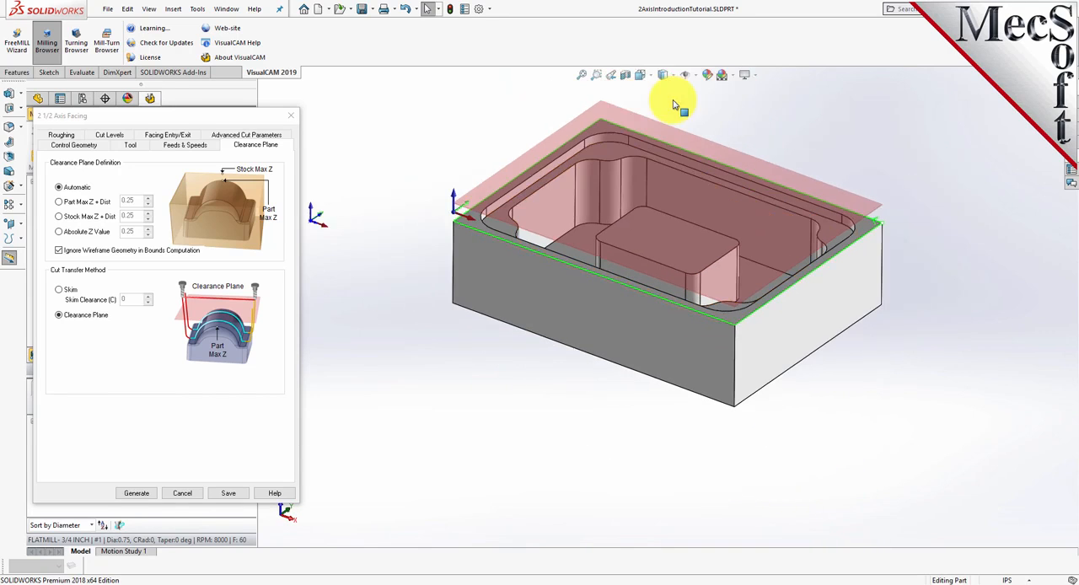
{"action": "scroll", "coordinate": [666, 99], "scroll_direction": "down", "scroll_amount": 1}
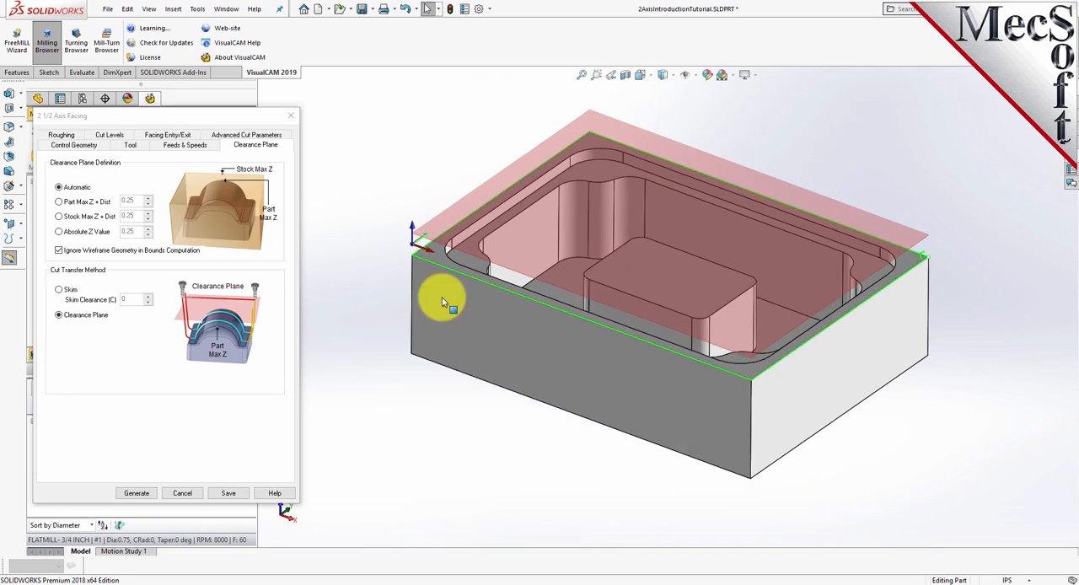
- Set the facing operation's roughing tolerance to 0.001 and its stock allowance to 0
{"action": "left_click", "coordinate": [57, 135]}
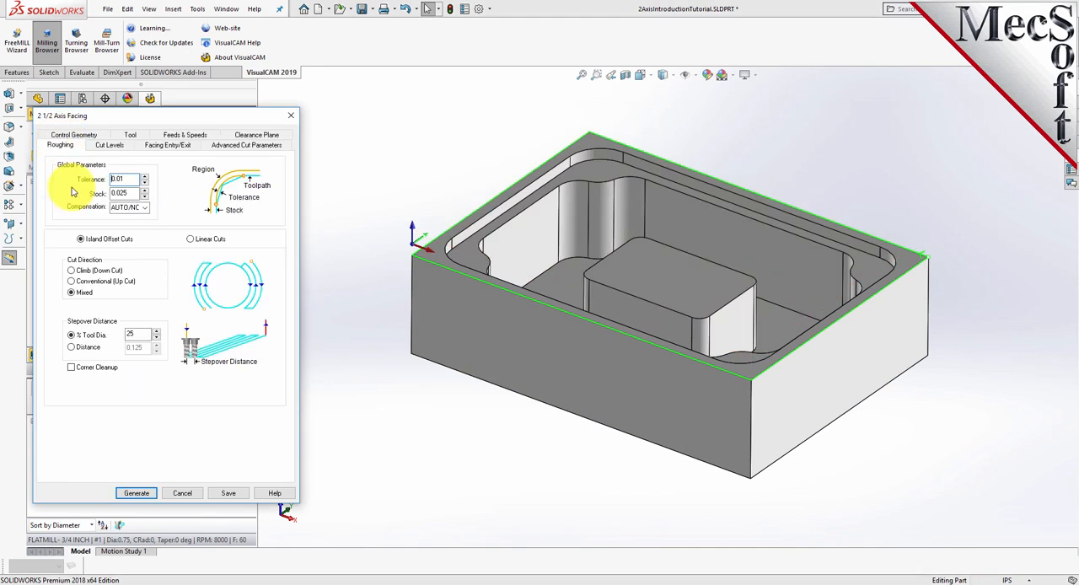
{"action": "left_click_drag", "start_coordinate": [130, 194], "coordinate": [93, 193]}
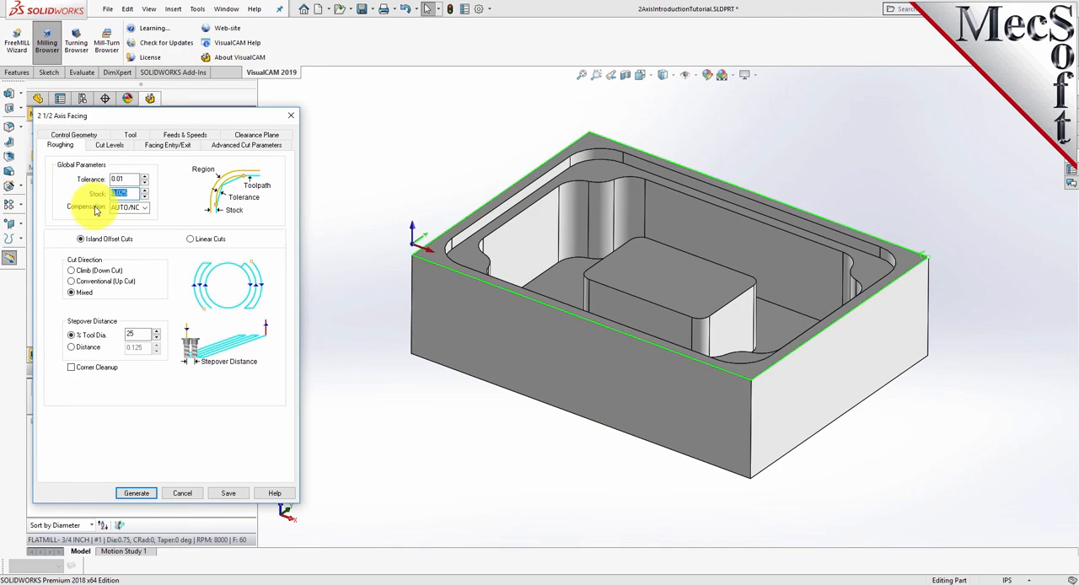
{"action": "left_click_drag", "start_coordinate": [133, 179], "coordinate": [96, 179]}
{"action": "type", "text": "0.001"}
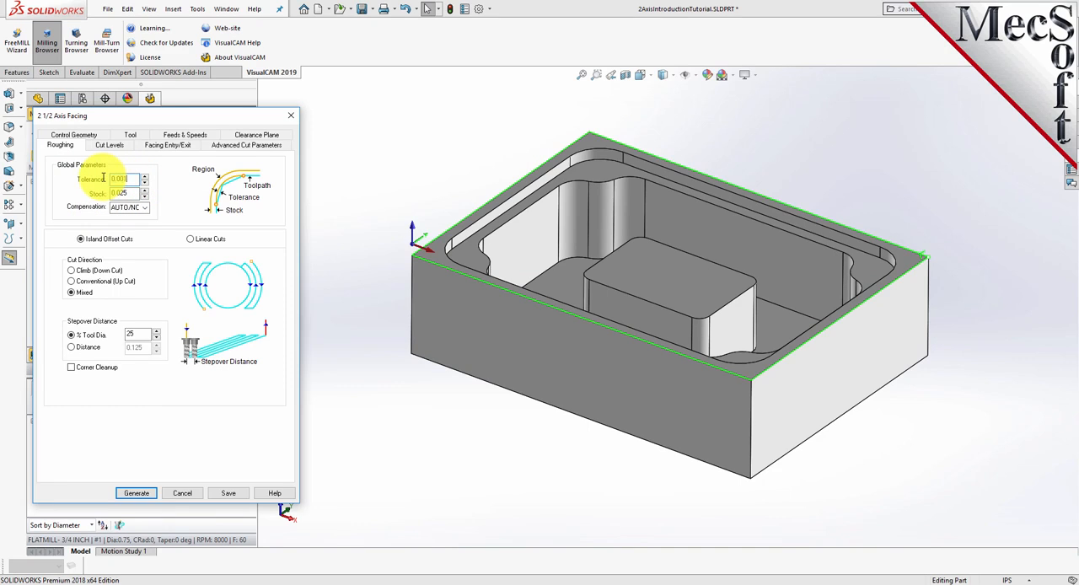
{"action": "left_click_drag", "start_coordinate": [130, 194], "coordinate": [90, 193]}
{"action": "type", "text": "0"}
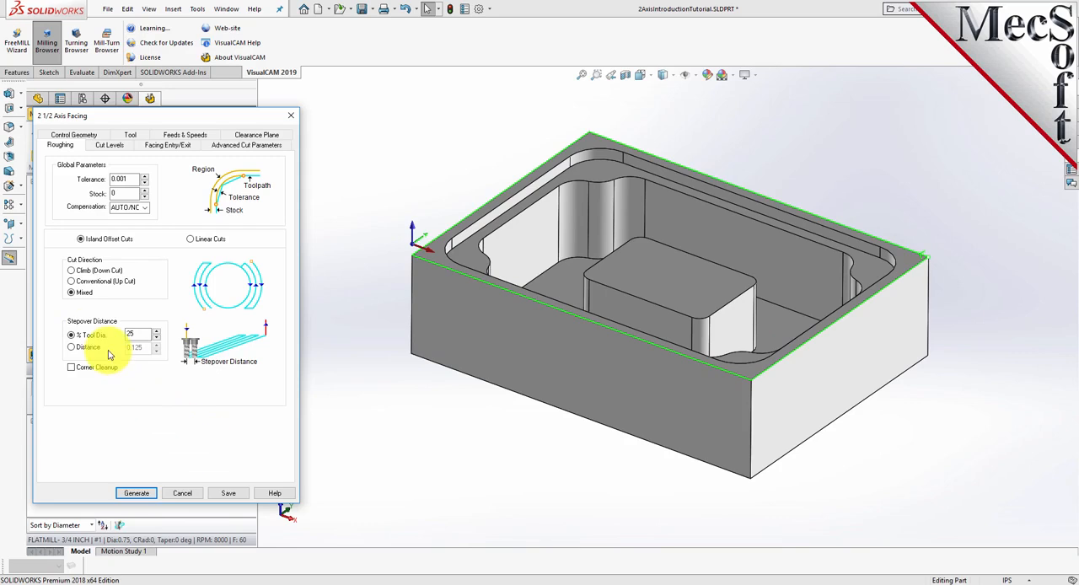
- Use the Mixed cut direction and set the stepover distance to 30 % of the tool diameter
{"action": "left_click", "coordinate": [71, 292]}
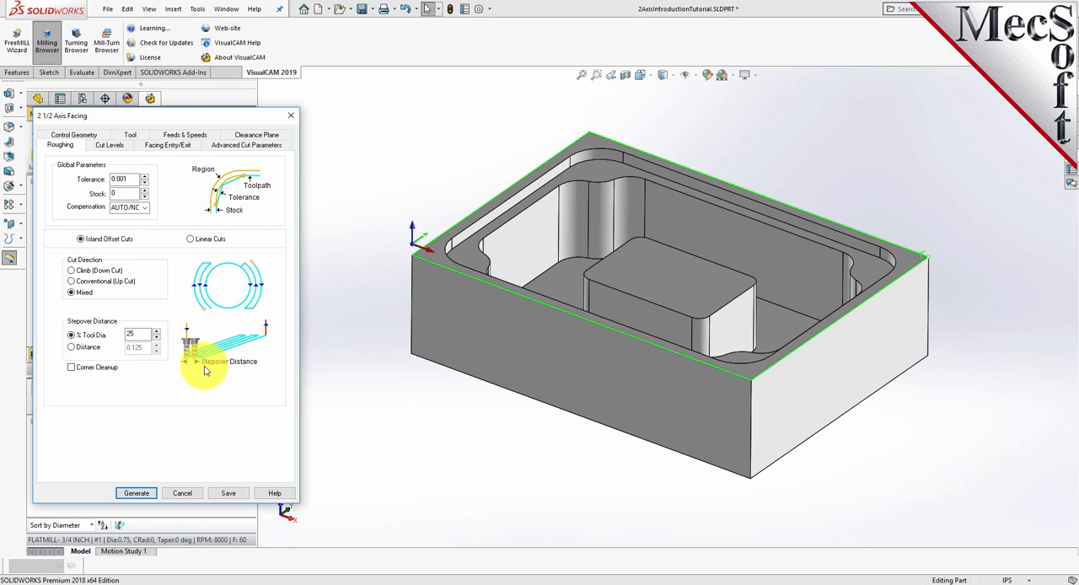
{"action": "double_click", "coordinate": [142, 334]}
{"action": "type", "text": "30"}
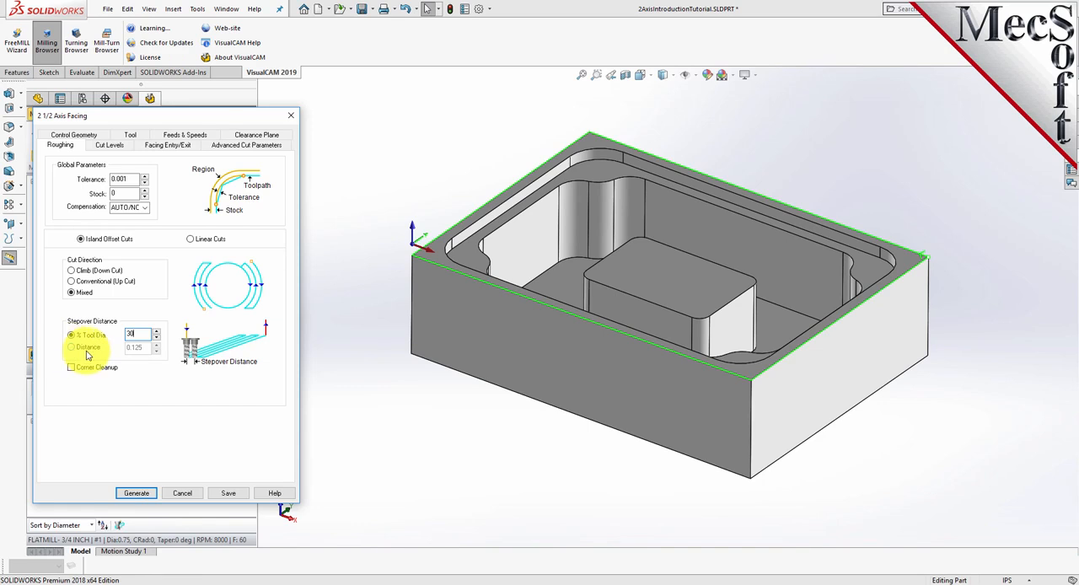
- Locate the cut geometry at the bottom and set the total cut depth to 0.25, assigned entirely to rough depth
{"action": "left_click", "coordinate": [118, 146]}
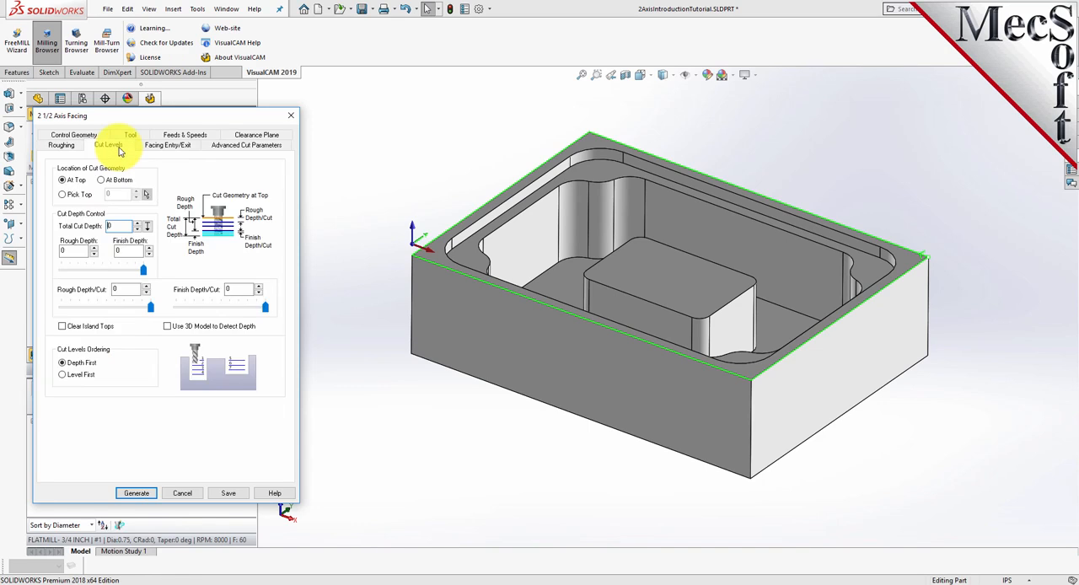
{"action": "left_click", "coordinate": [102, 181]}
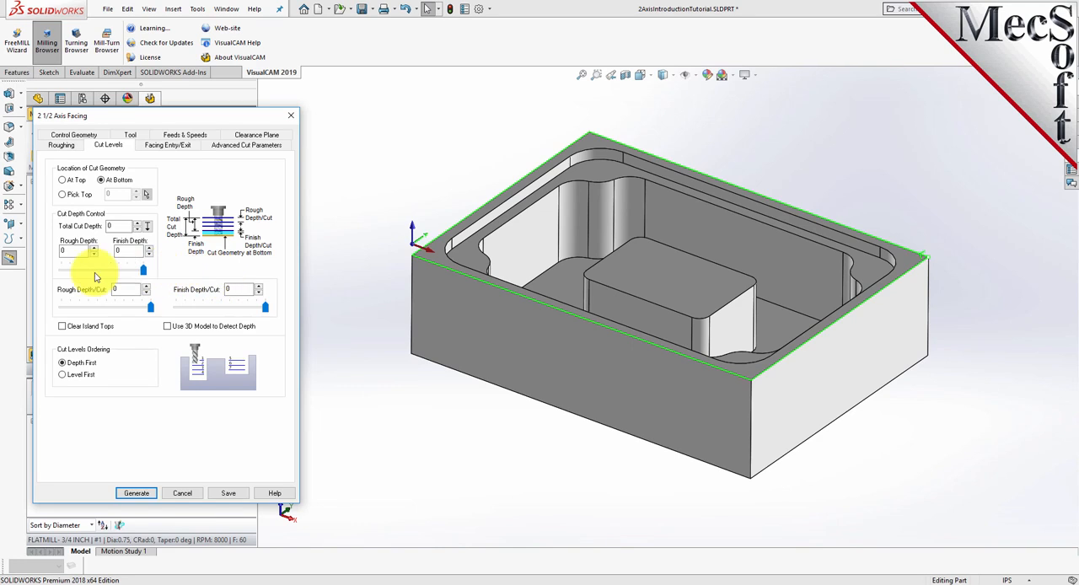
{"action": "double_click", "coordinate": [119, 226]}
{"action": "type", "text": "0.25"}
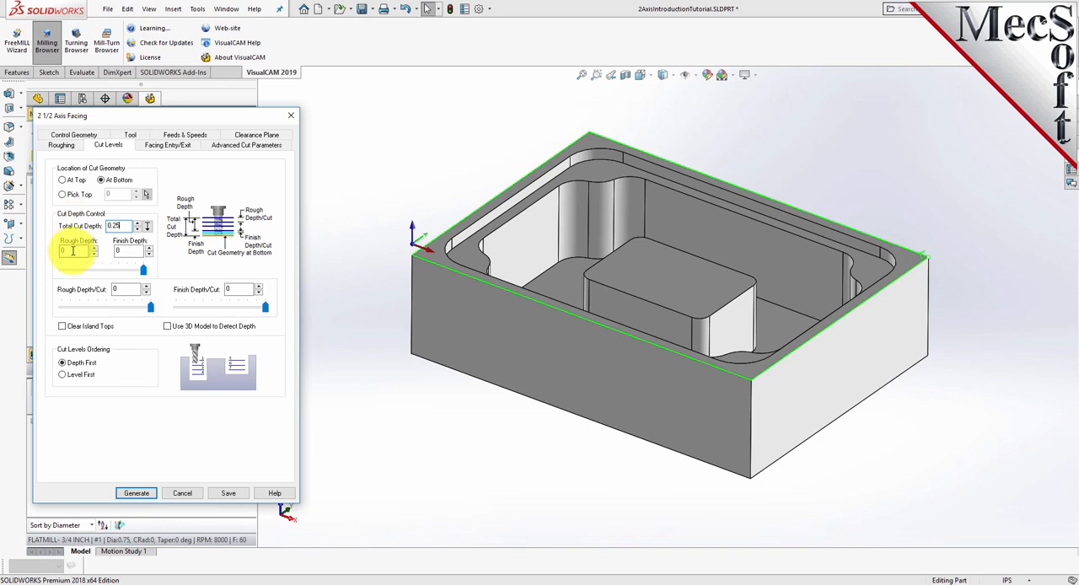
{"action": "double_click", "coordinate": [74, 251]}
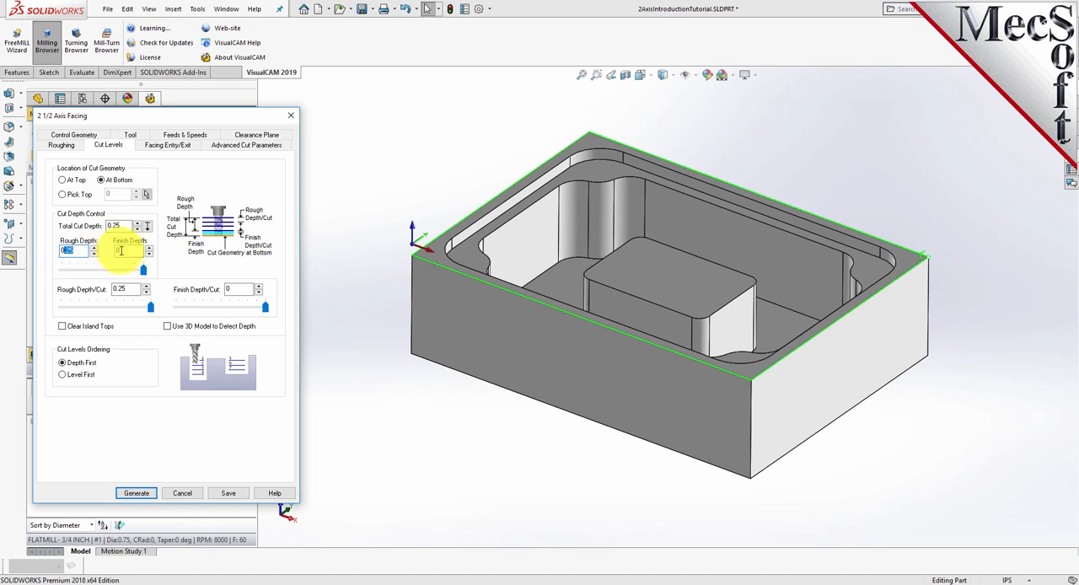
{"action": "left_click", "coordinate": [133, 253]}
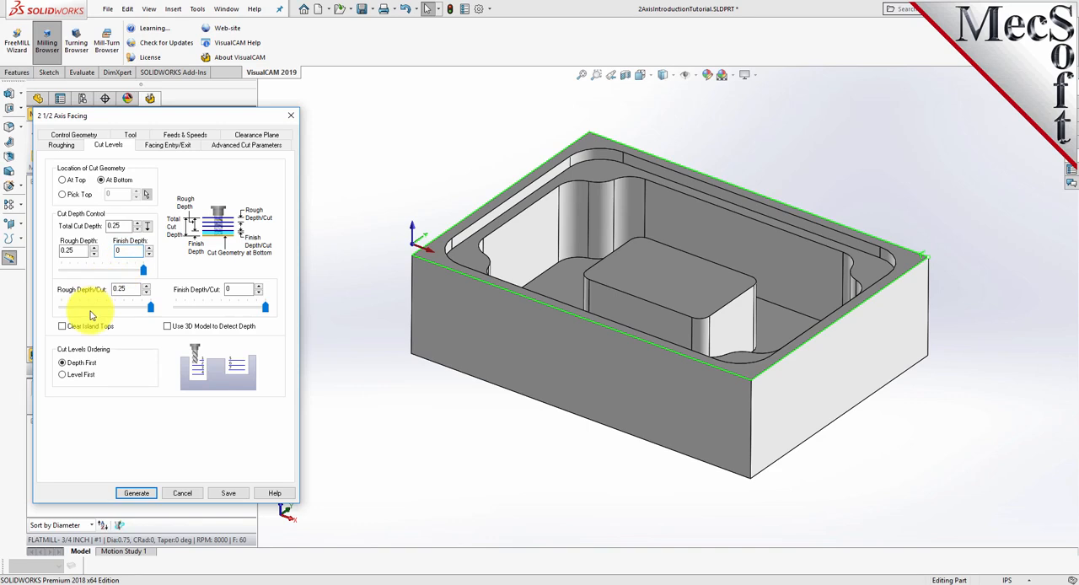
- Try a 0.075 rough depth per cut and a 0.175 rough and 0.075 finish depth split, and restore the single 0.25 rough cut
{"action": "mouse_move", "coordinate": [143, 269]}
{"action": "left_mouse_down"}
{"action": "mouse_move", "coordinate": [85, 280]}
{"action": "mouse_move", "coordinate": [149, 281]}
{"action": "left_mouse_up"}
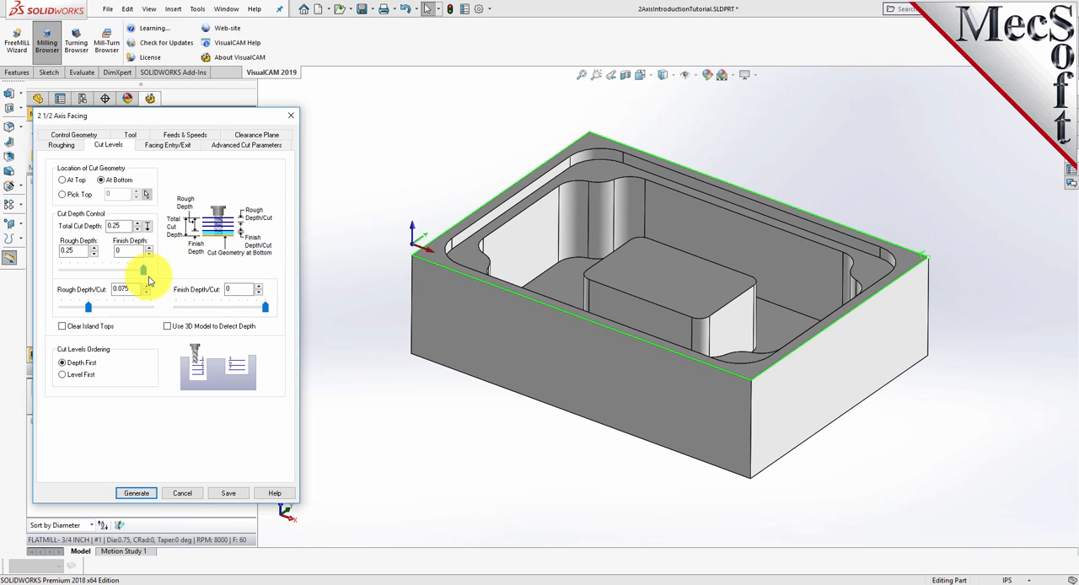
{"action": "left_click", "coordinate": [76, 251]}
{"action": "left_click", "coordinate": [119, 225]}
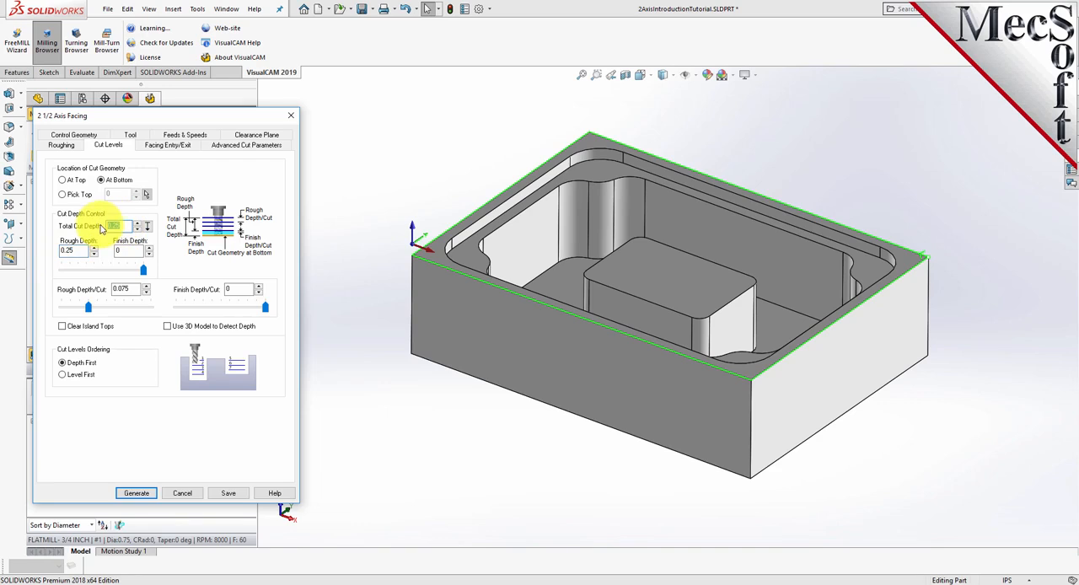
{"action": "left_click_drag", "start_coordinate": [142, 269], "coordinate": [119, 276]}
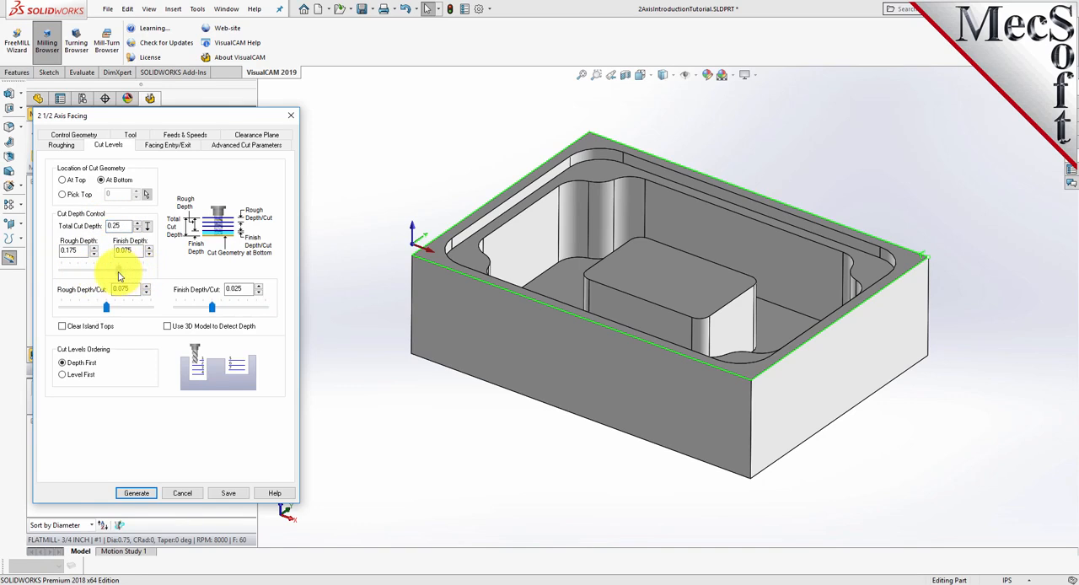
{"action": "left_click_drag", "start_coordinate": [117, 276], "coordinate": [144, 270]}
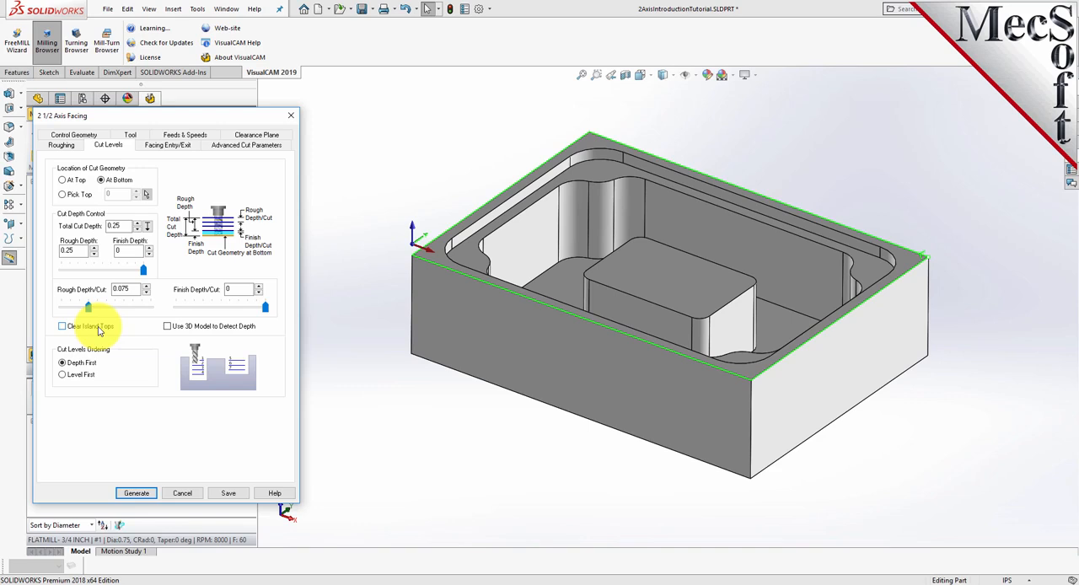
{"action": "left_click_drag", "start_coordinate": [89, 312], "coordinate": [132, 315]}
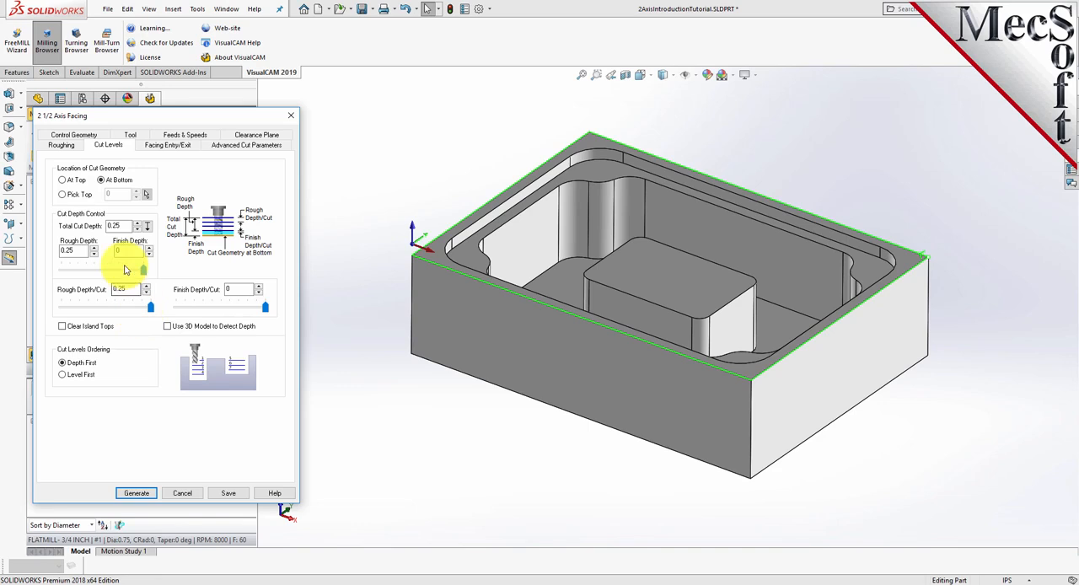
- Keep the 0.25 rough depth per cut and Depth First ordering, and generate the facing toolpath
{"action": "left_click_drag", "start_coordinate": [125, 226], "coordinate": [55, 250]}
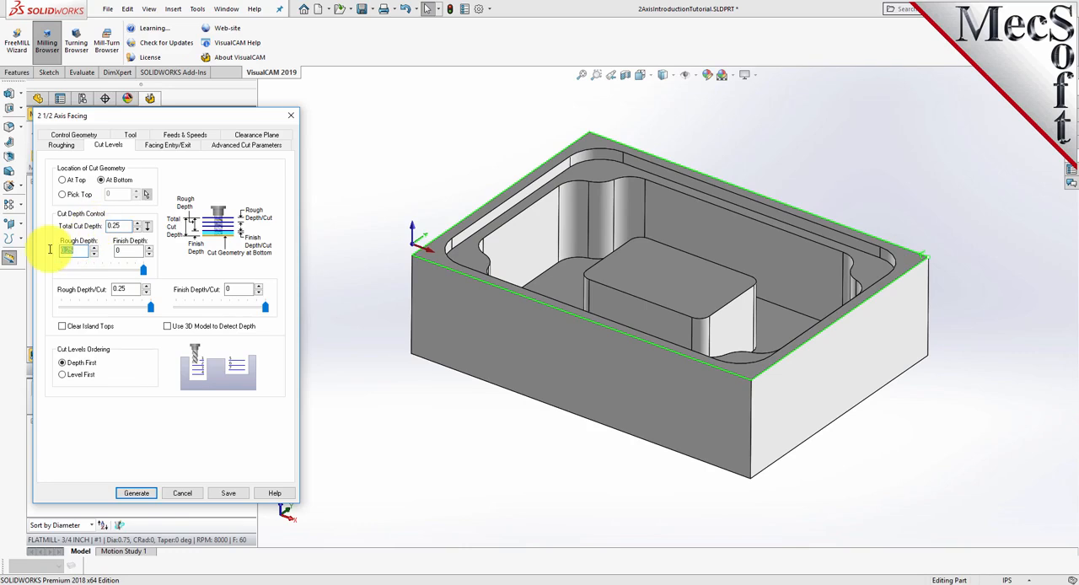
{"action": "left_click", "coordinate": [128, 289]}
{"action": "double_click", "coordinate": [128, 289]}
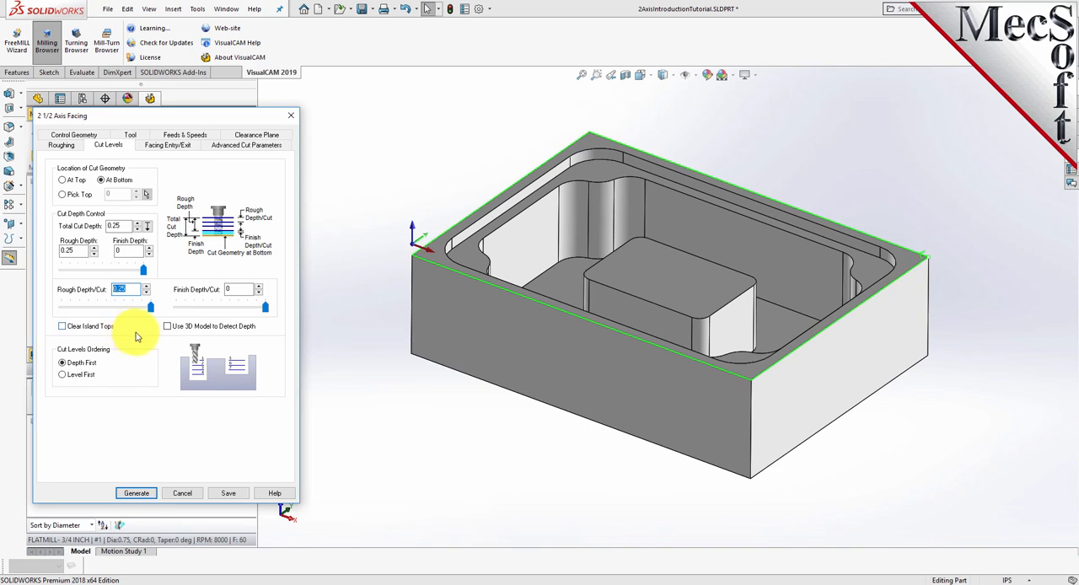
{"action": "left_click", "coordinate": [63, 366]}
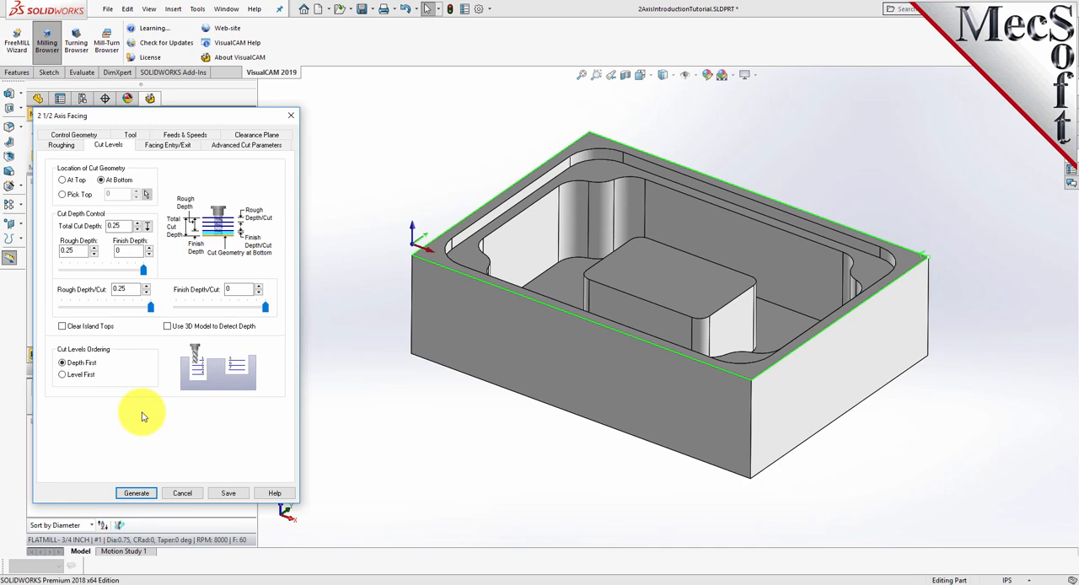
{"action": "left_click", "coordinate": [136, 493]}
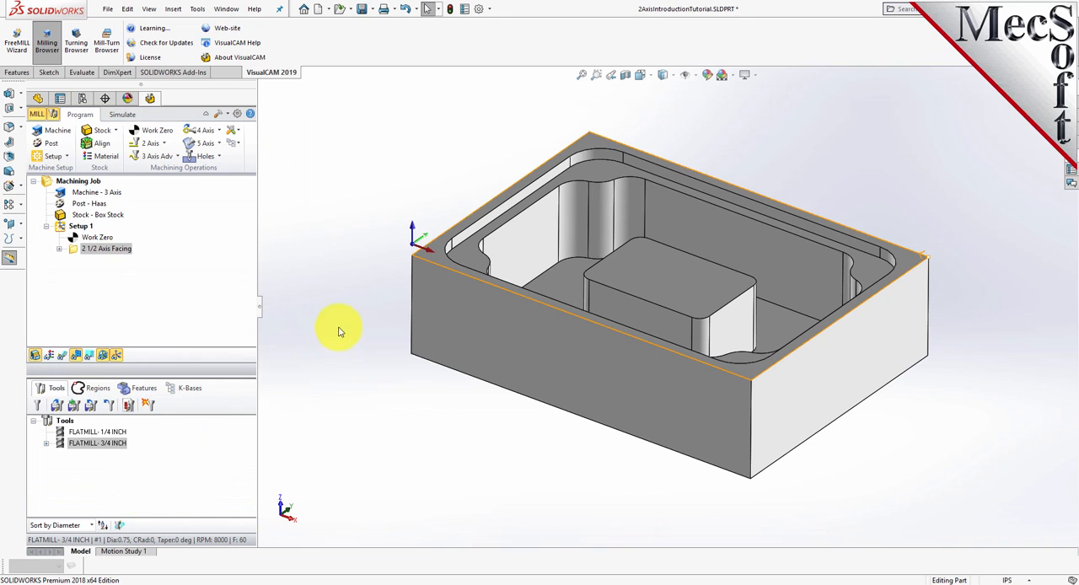
- Toggle the toolpath display off and on and inspect the facing toolpath over the part's top face
{"action": "left_click", "coordinate": [64, 355]}
{"action": "left_click", "coordinate": [64, 355]}
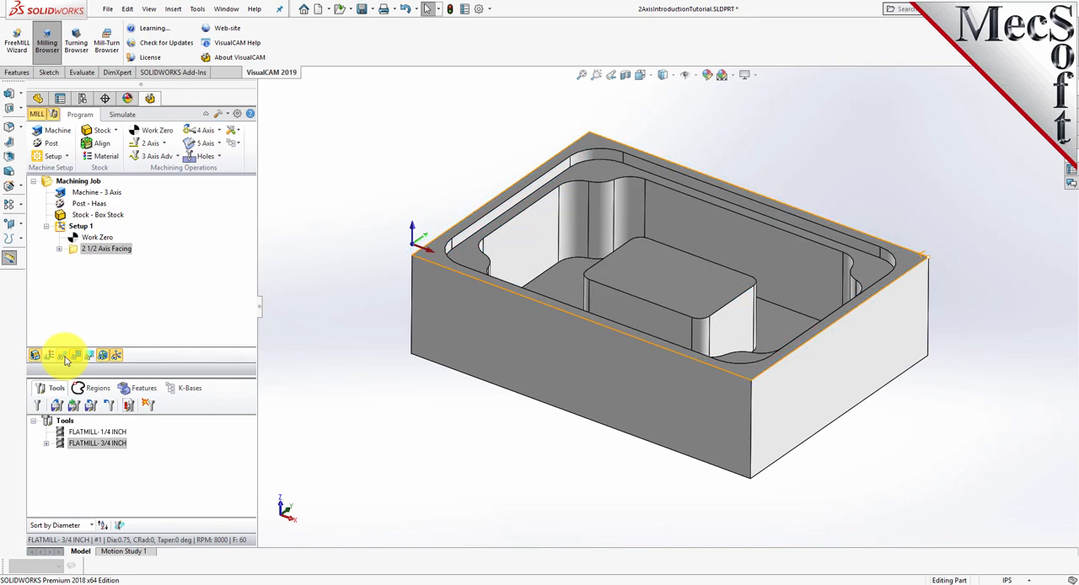
{"action": "left_click", "coordinate": [65, 356]}
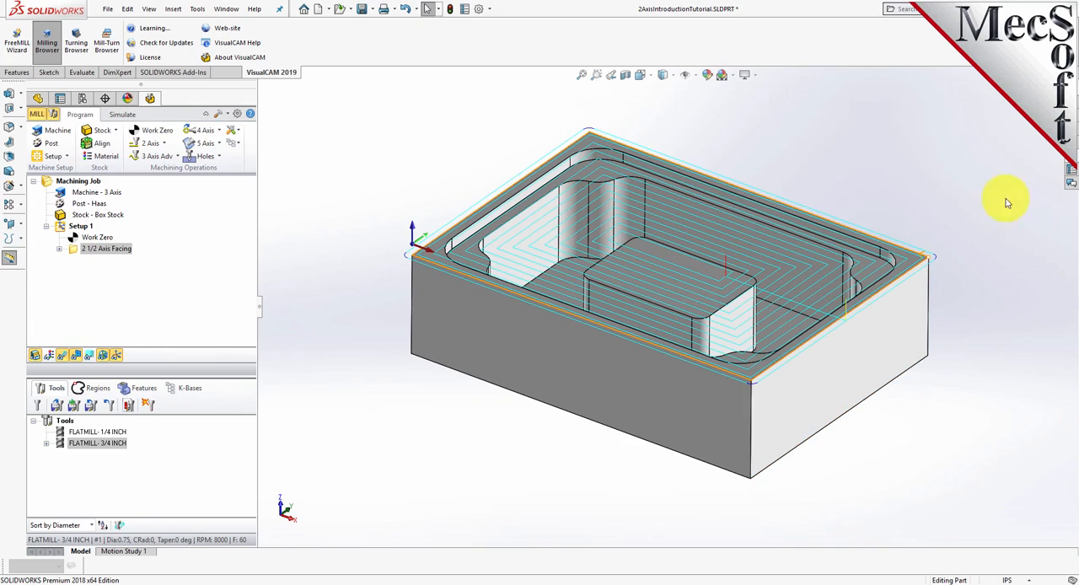
{"action": "mouse_move", "coordinate": [896, 174]}
{"action": "middle_mouse_down"}
{"action": "mouse_move", "coordinate": [899, 262]}
{"action": "mouse_move", "coordinate": [896, 169]}
{"action": "middle_mouse_up"}
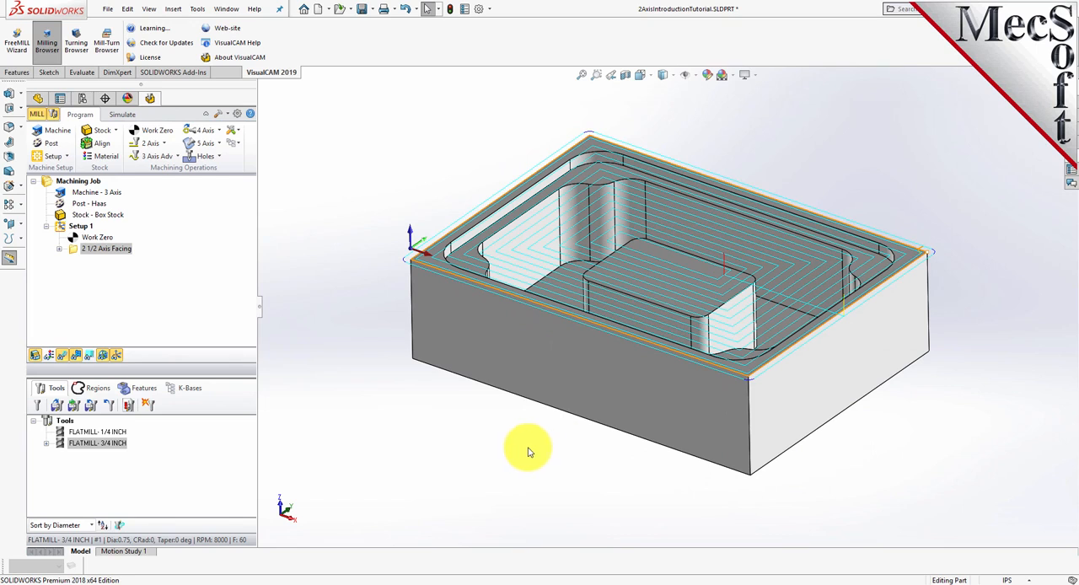
- Switch to toolpath simulation mode and toggle the part model's visibility, ending with the part hidden
{"action": "left_click", "coordinate": [122, 116]}
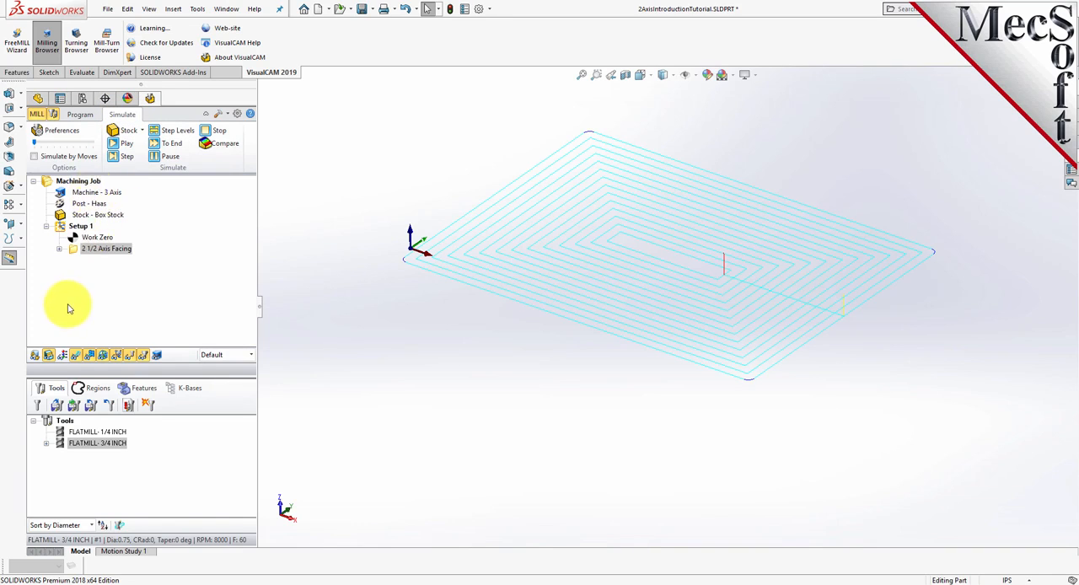
{"action": "left_click", "coordinate": [35, 356]}
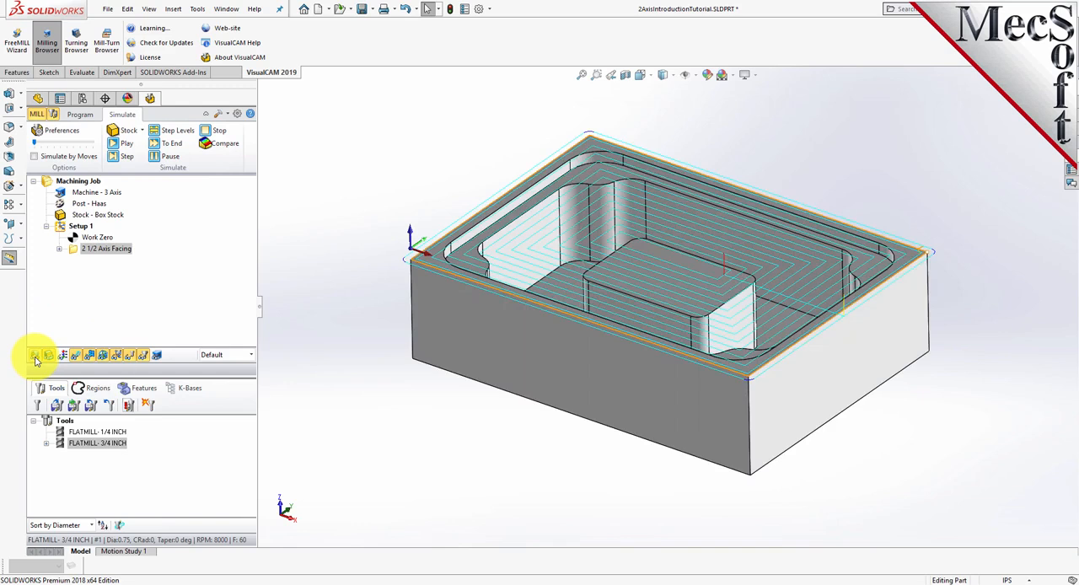
{"action": "left_click", "coordinate": [35, 358]}
{"action": "left_click", "coordinate": [36, 358]}
{"action": "left_click", "coordinate": [36, 359]}
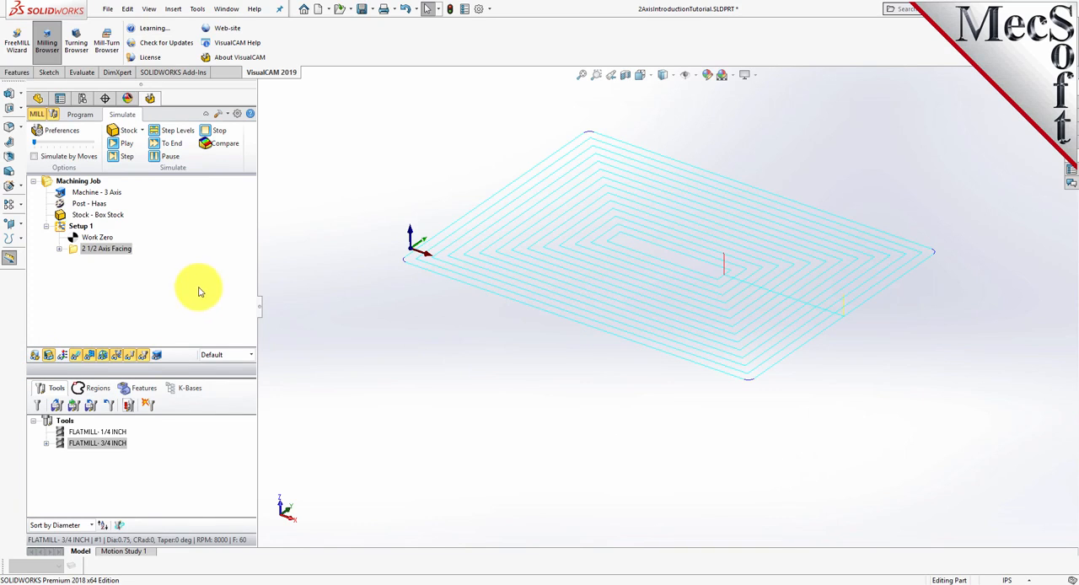
- Review the simulation preferences and accept them with the Polygonal Model as the simulation model
{"action": "left_click", "coordinate": [59, 130]}
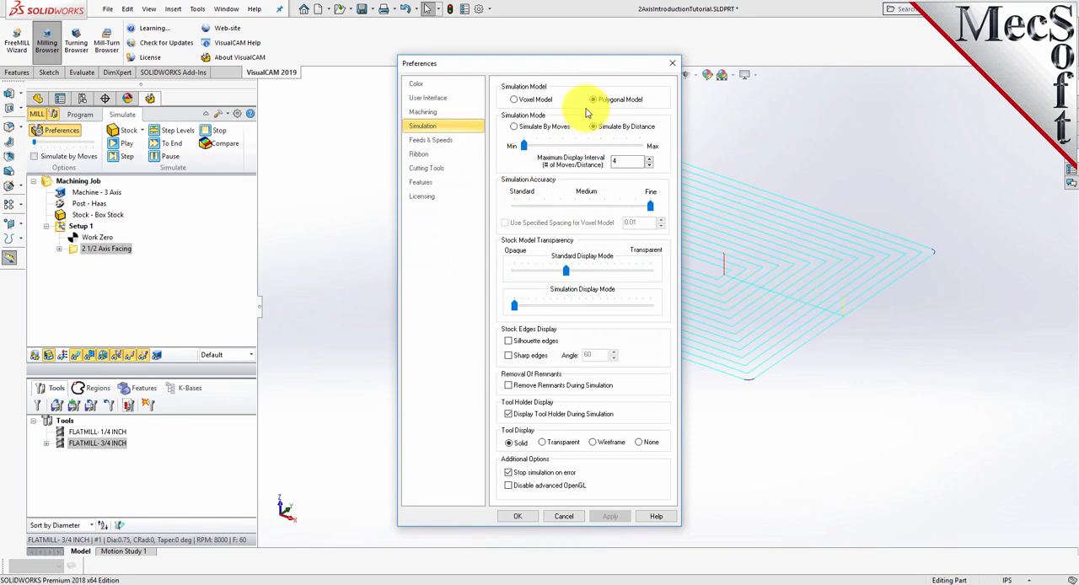
{"action": "left_click", "coordinate": [593, 100]}
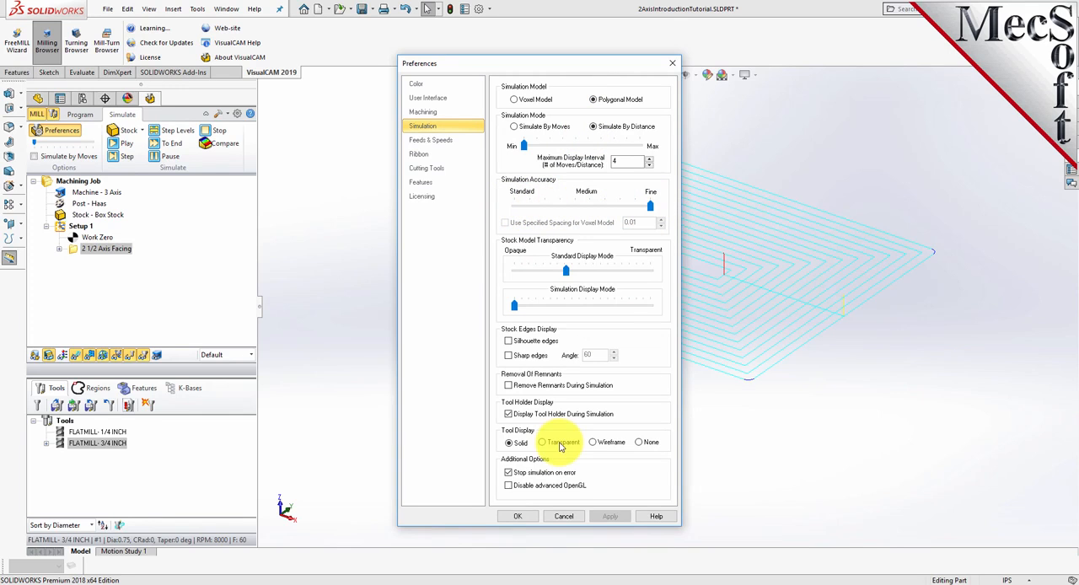
{"action": "left_click", "coordinate": [516, 516]}
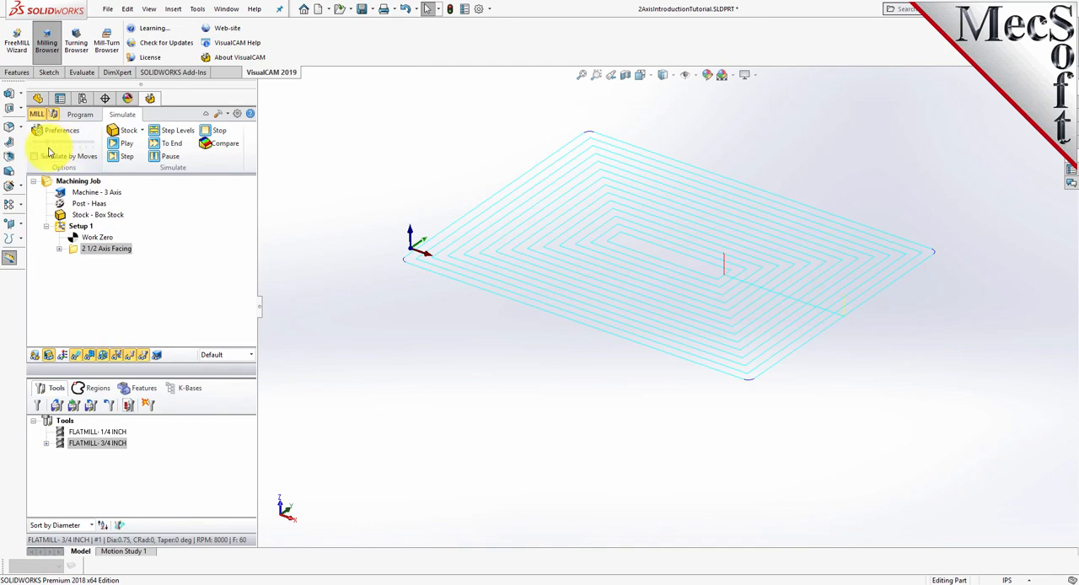
- Simulate material removal for the 2 1/2 Axis Facing operation on the box stock through to the end
{"action": "left_click", "coordinate": [73, 251]}
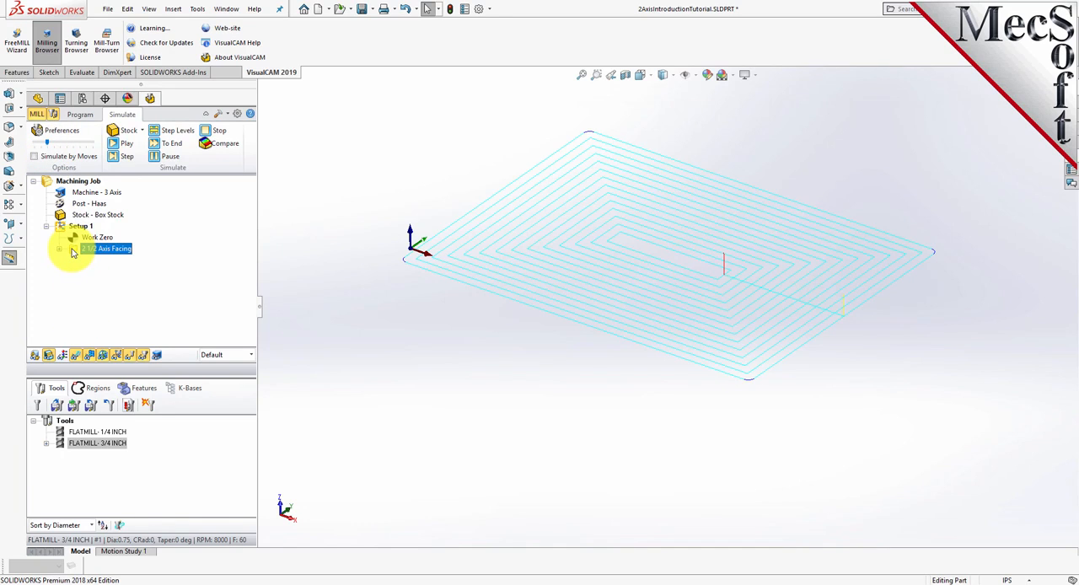
{"action": "left_click", "coordinate": [129, 146]}
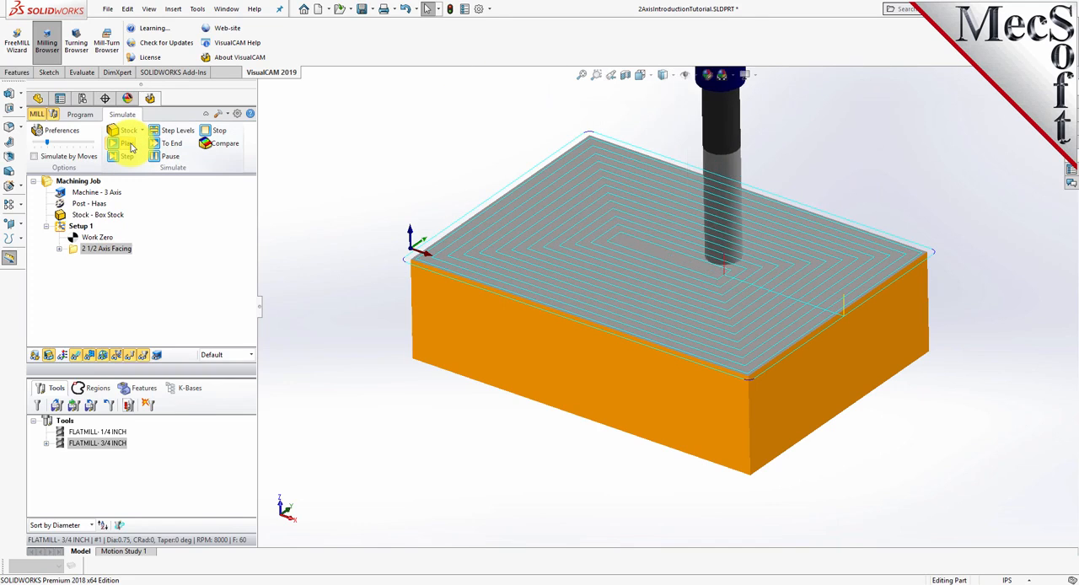
{"action": "left_click", "coordinate": [129, 145]}
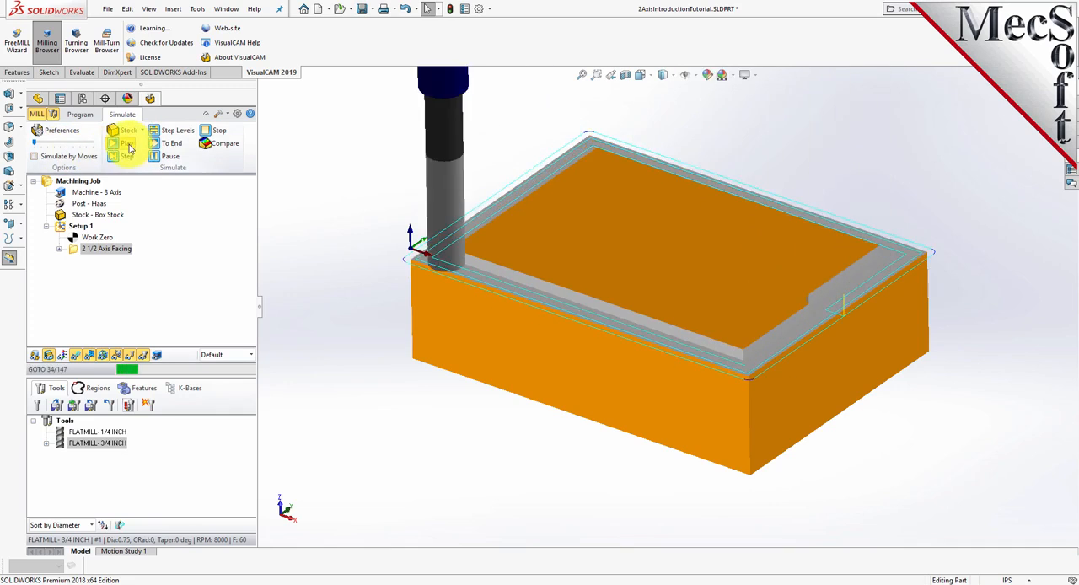
{"action": "left_click", "coordinate": [170, 155]}
{"action": "left_click", "coordinate": [174, 146]}
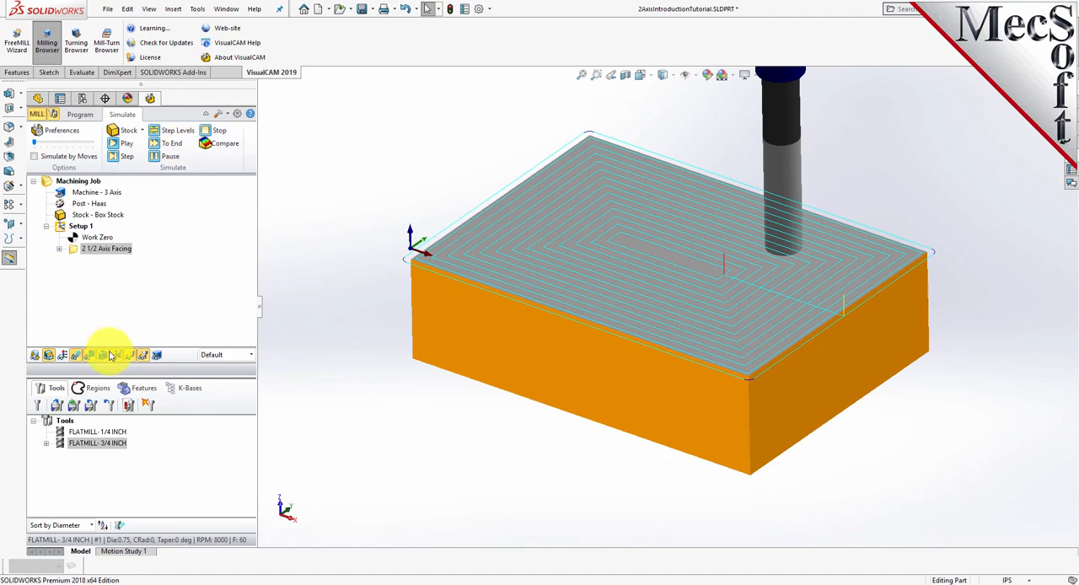
- Hide the toolpath and inspect the faced stock
{"action": "left_click", "coordinate": [76, 356]}
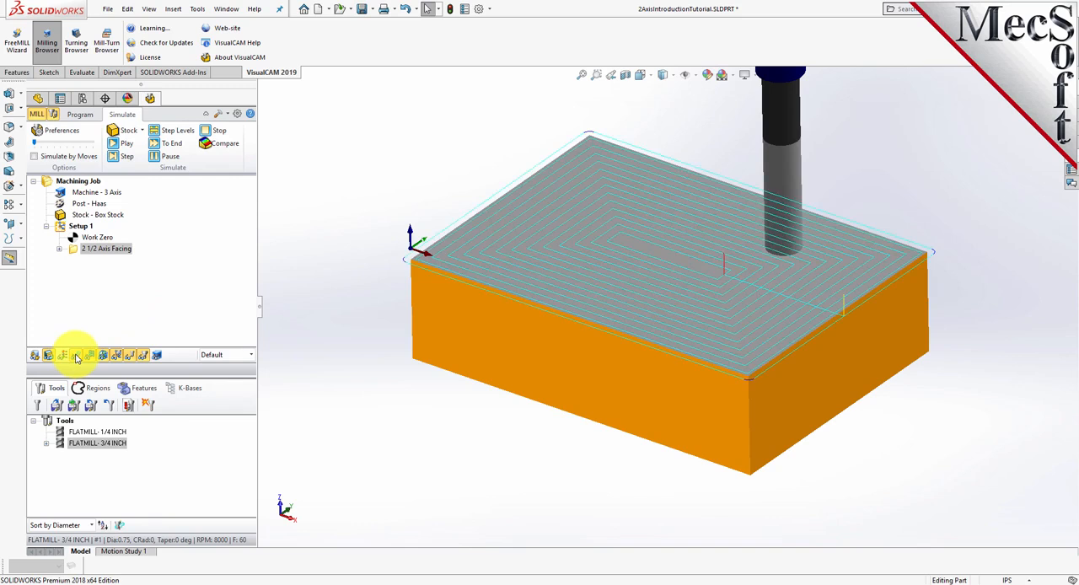
{"action": "left_click", "coordinate": [76, 358]}
{"action": "mouse_move", "coordinate": [839, 282]}
{"action": "middle_mouse_down"}
{"action": "mouse_move", "coordinate": [826, 306]}
{"action": "mouse_move", "coordinate": [822, 394]}
{"action": "mouse_move", "coordinate": [829, 291]}
{"action": "mouse_move", "coordinate": [844, 270]}
{"action": "middle_mouse_up"}
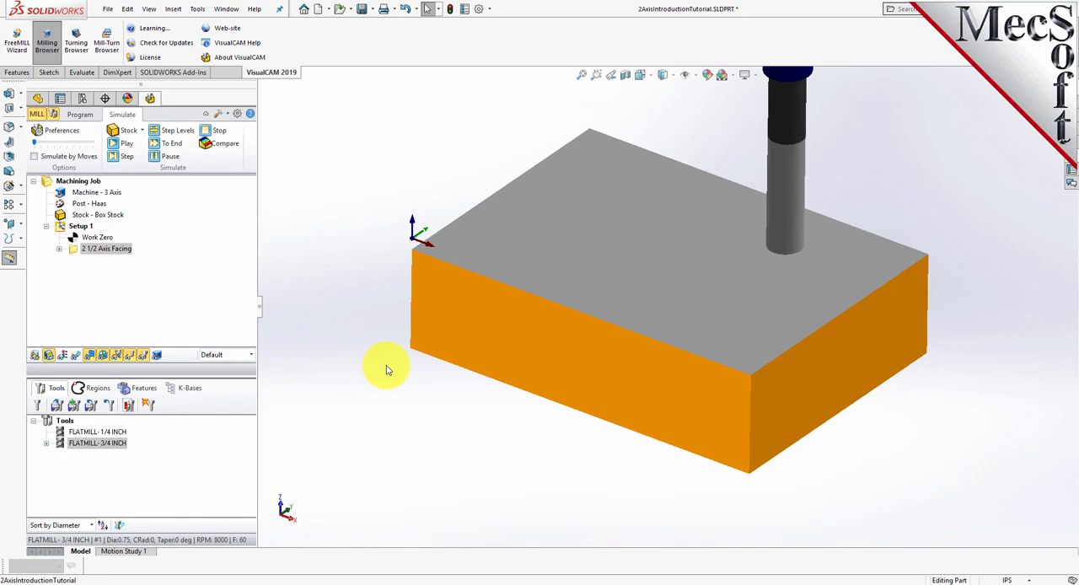
- Create a 2 1/2 Axis Pocketing operation and assign the pre-defined Flat Area Region 2 as its machining region
{"action": "left_click", "coordinate": [82, 115]}
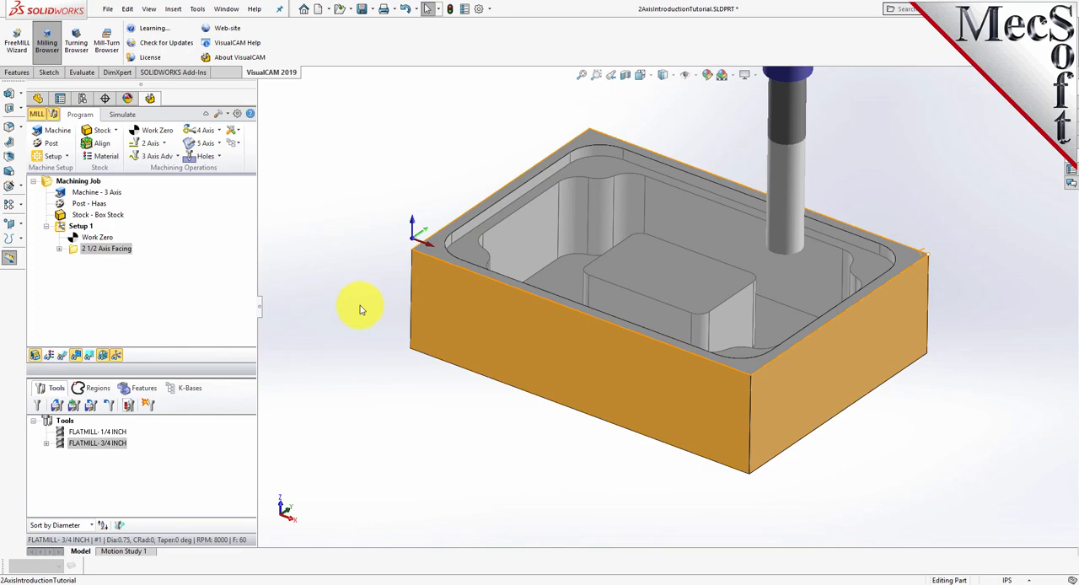
{"action": "left_click", "coordinate": [161, 143]}
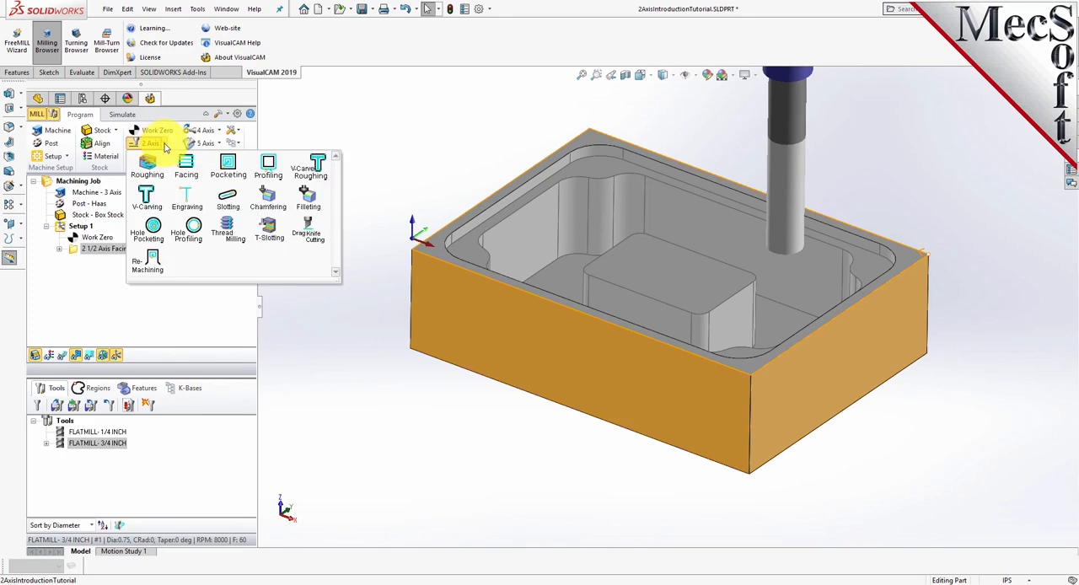
{"action": "left_click", "coordinate": [230, 176]}
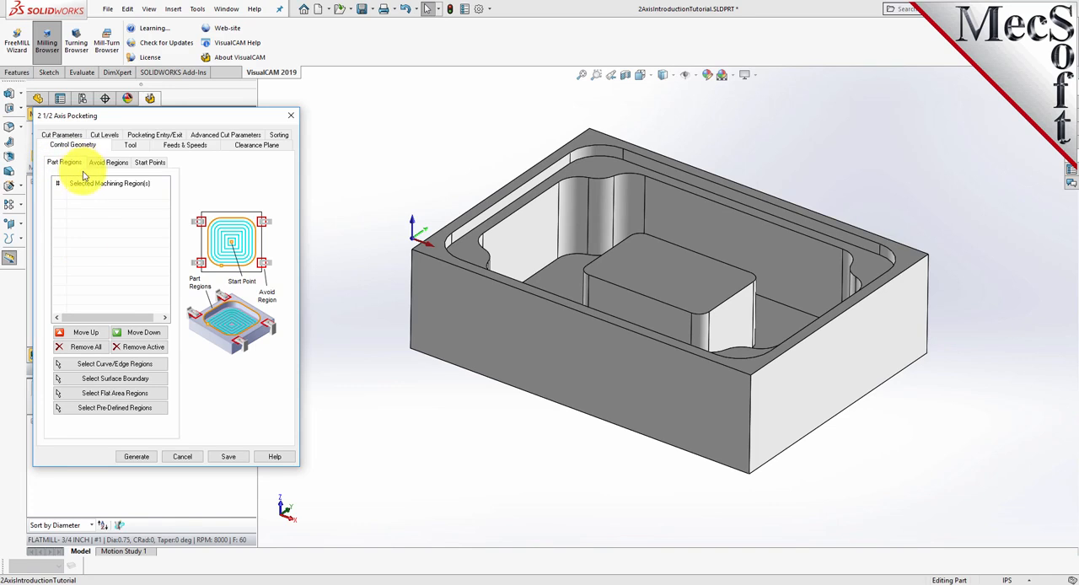
{"action": "left_click", "coordinate": [152, 410]}
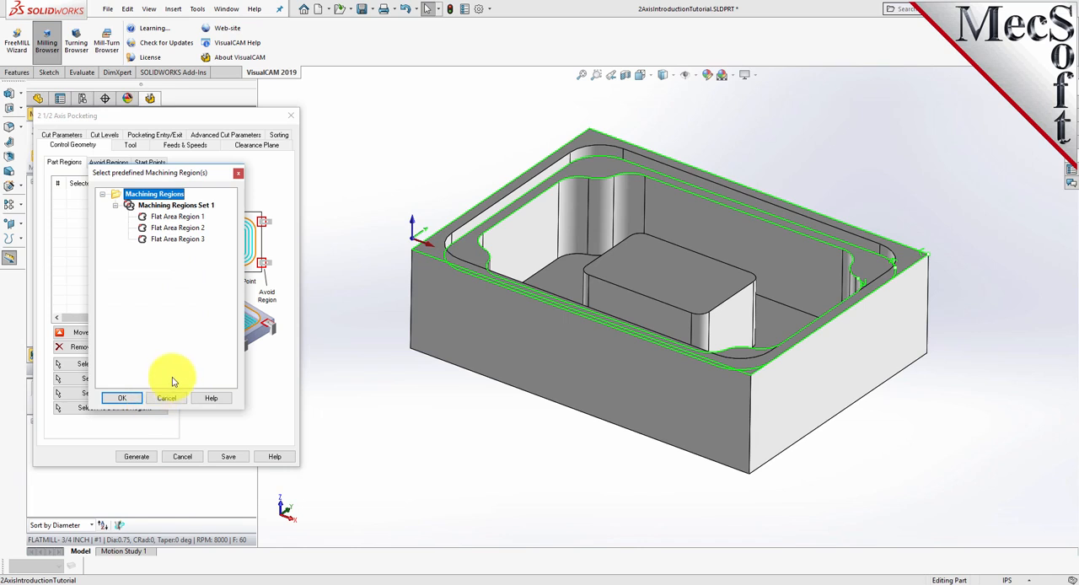
{"action": "left_click", "coordinate": [173, 228]}
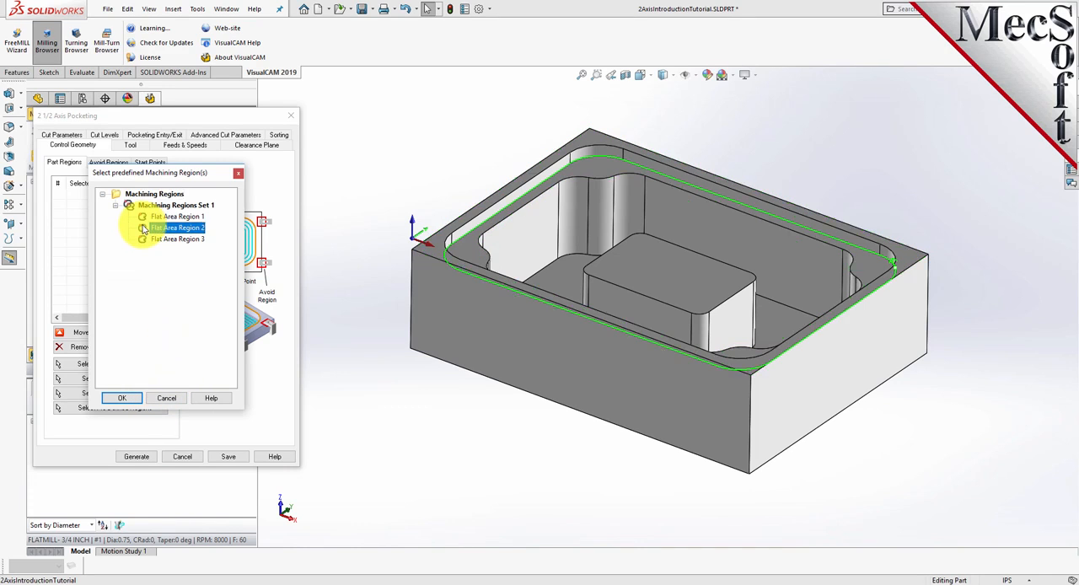
{"action": "left_click", "coordinate": [122, 399]}
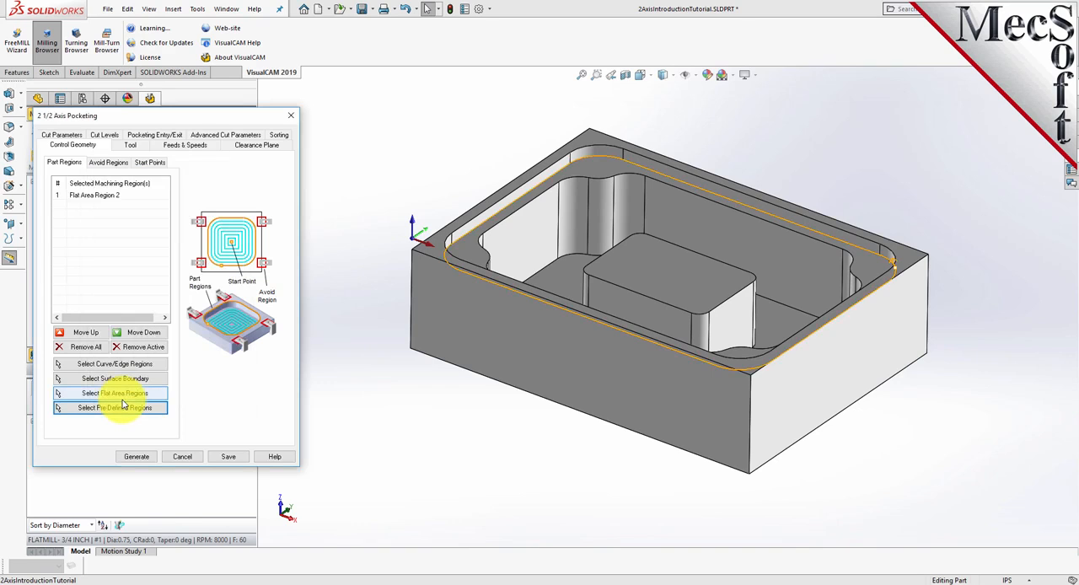
{"action": "left_click", "coordinate": [102, 195]}
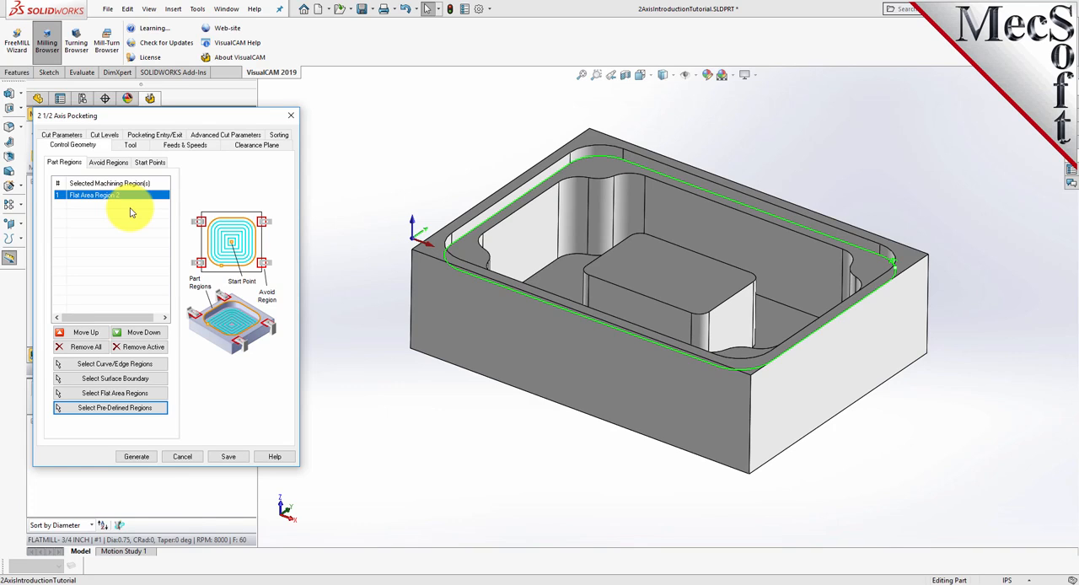
- Keep the 3/4 inch flat mill for the pocketing and set the tolerance to 0.001 and the stock to 0
{"action": "left_click", "coordinate": [130, 145]}
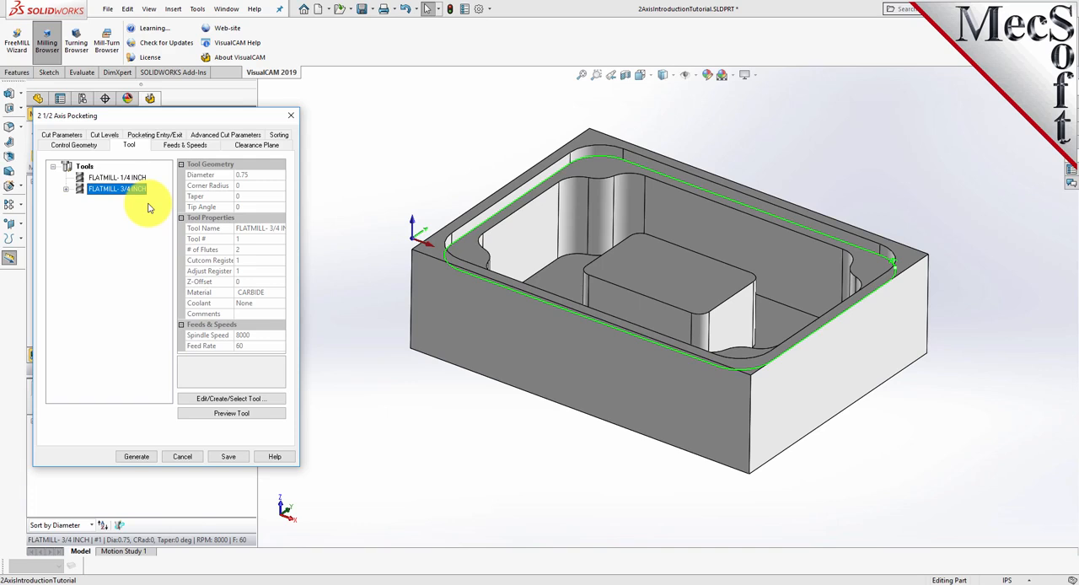
{"action": "left_click", "coordinate": [64, 136]}
{"action": "left_click_drag", "start_coordinate": [119, 180], "coordinate": [83, 179]}
{"action": "type", "text": "0.001"}
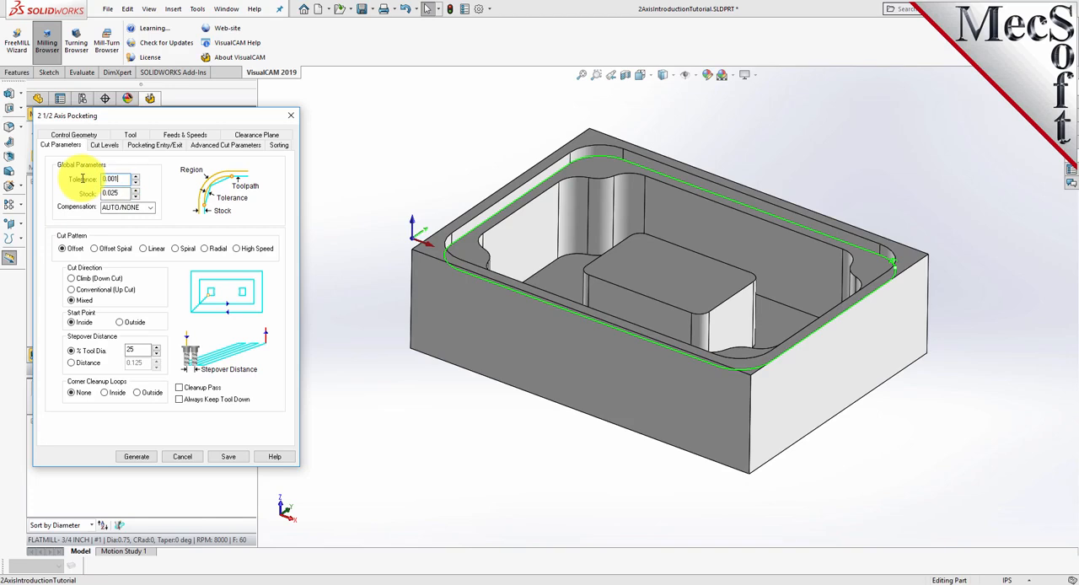
{"action": "key", "text": "Tab"}
{"action": "type", "text": "0"}
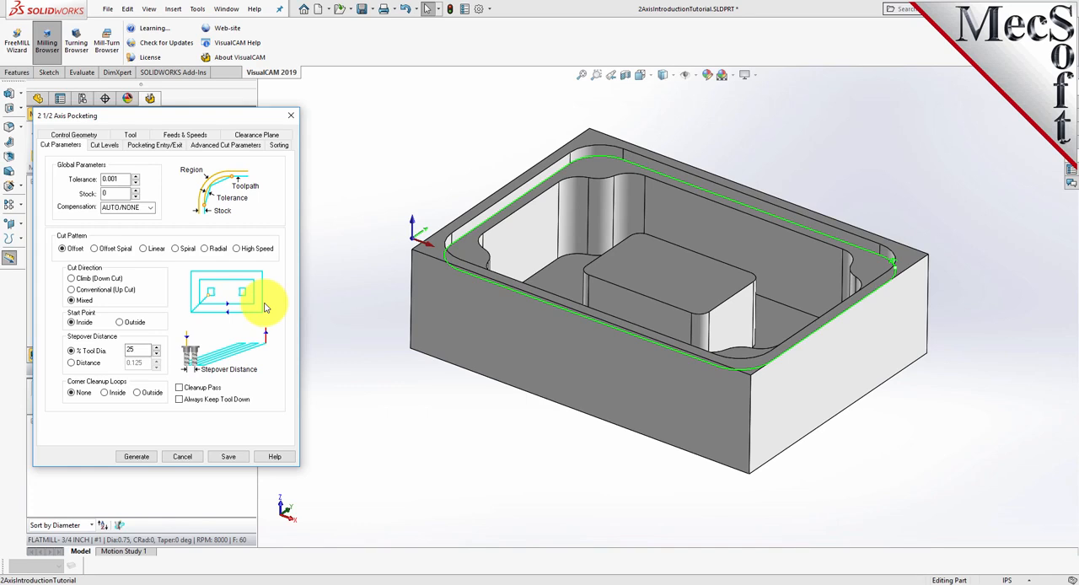
- Use the Mixed cut direction, set the stepover to 50% of tool diameter and enable the Cleanup Pass
{"action": "left_click", "coordinate": [72, 300]}
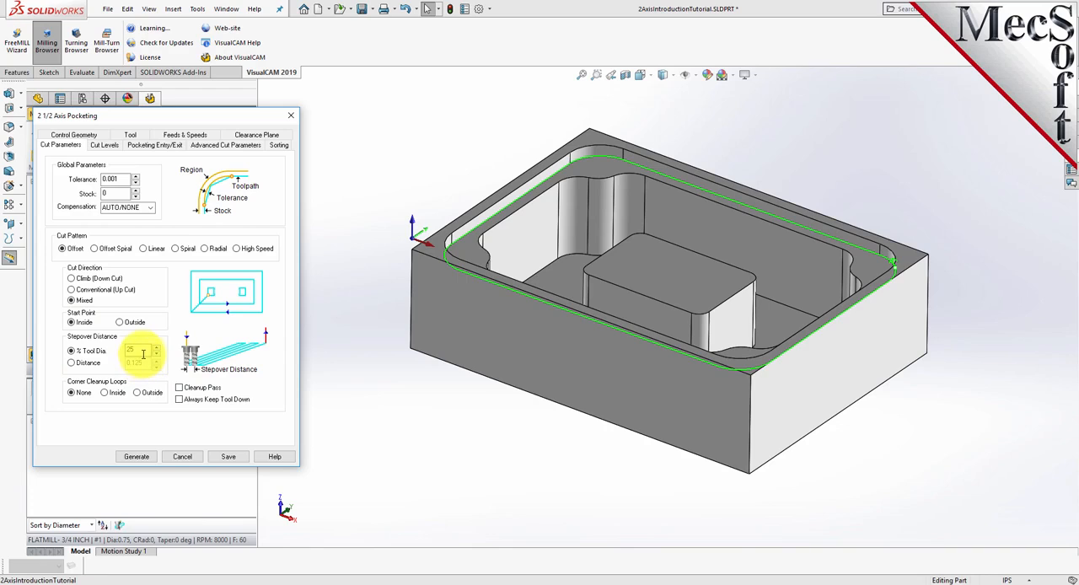
{"action": "left_click_drag", "start_coordinate": [142, 350], "coordinate": [107, 350]}
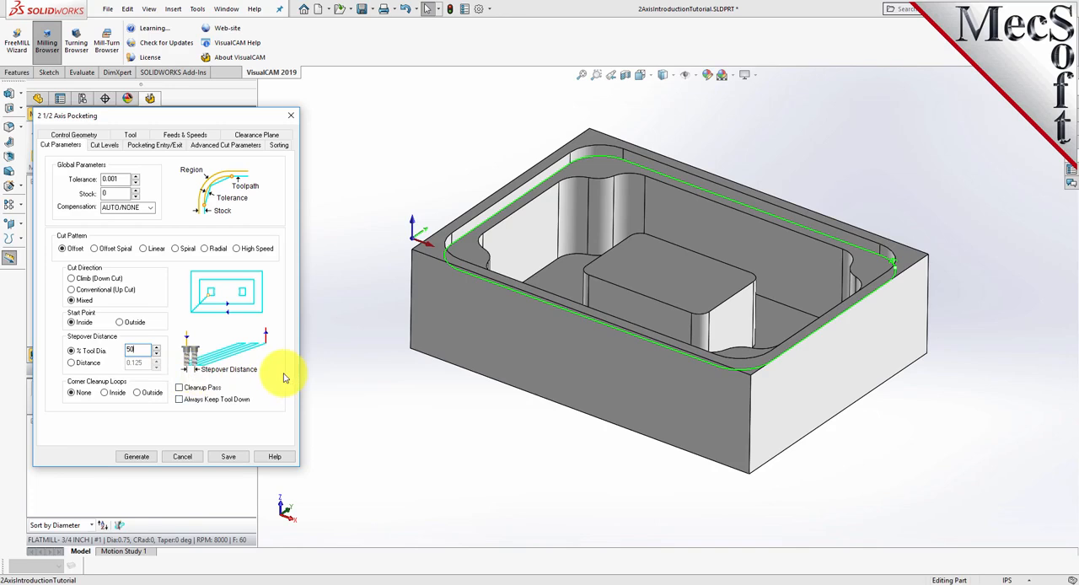
{"action": "left_click", "coordinate": [179, 388]}
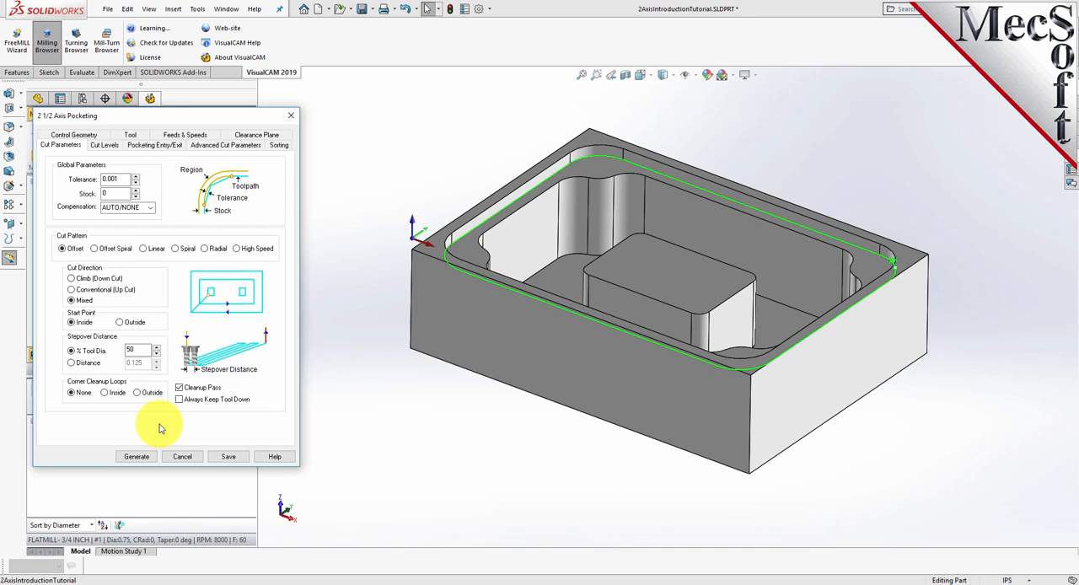
- Locate the cut geometry at bottom, set total depth, rough depth and rough depth per cut to 0.25, and generate the pocketing toolpath
{"action": "left_click", "coordinate": [104, 145]}
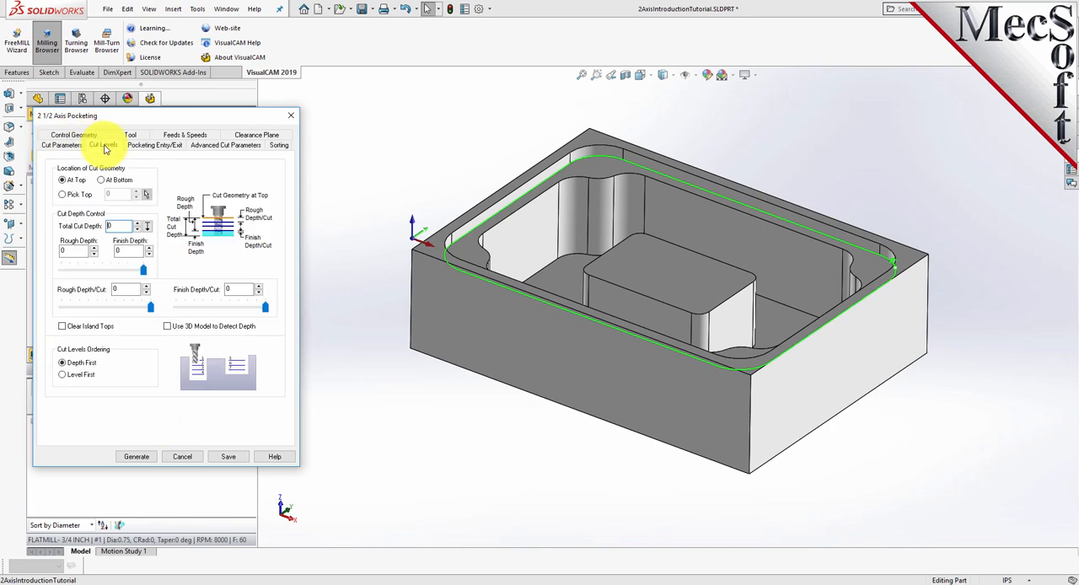
{"action": "left_click", "coordinate": [102, 180]}
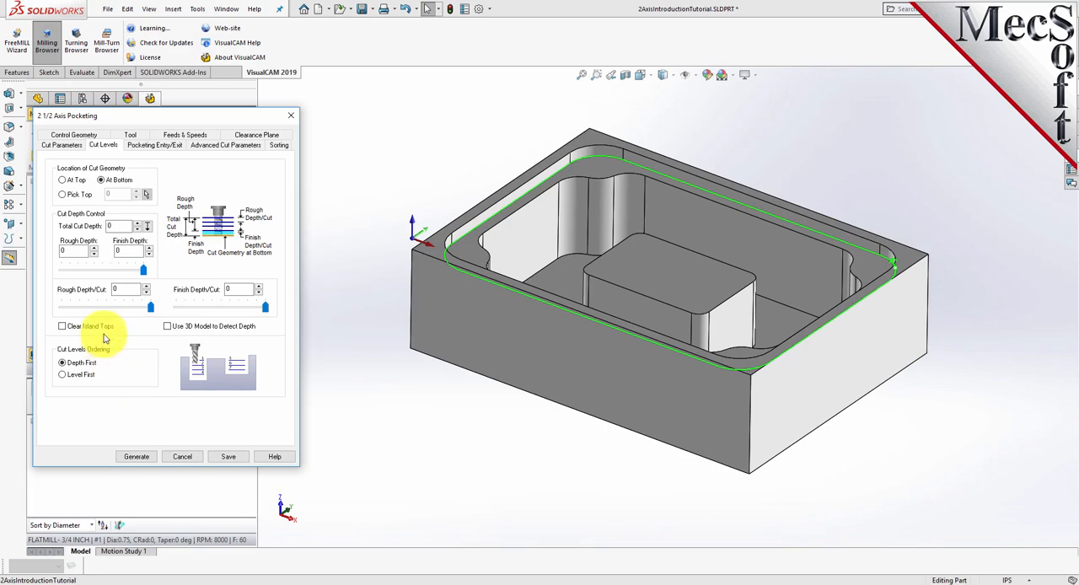
{"action": "left_click", "coordinate": [137, 223]}
{"action": "left_click_drag", "start_coordinate": [129, 226], "coordinate": [64, 251]}
{"action": "left_click_drag", "start_coordinate": [128, 290], "coordinate": [95, 290]}
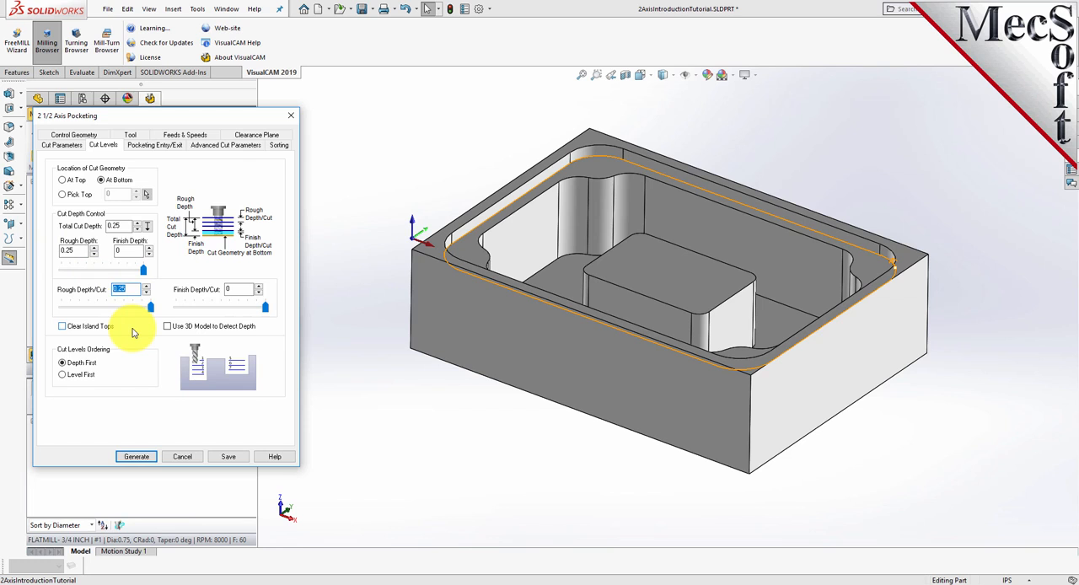
{"action": "left_click", "coordinate": [136, 456]}
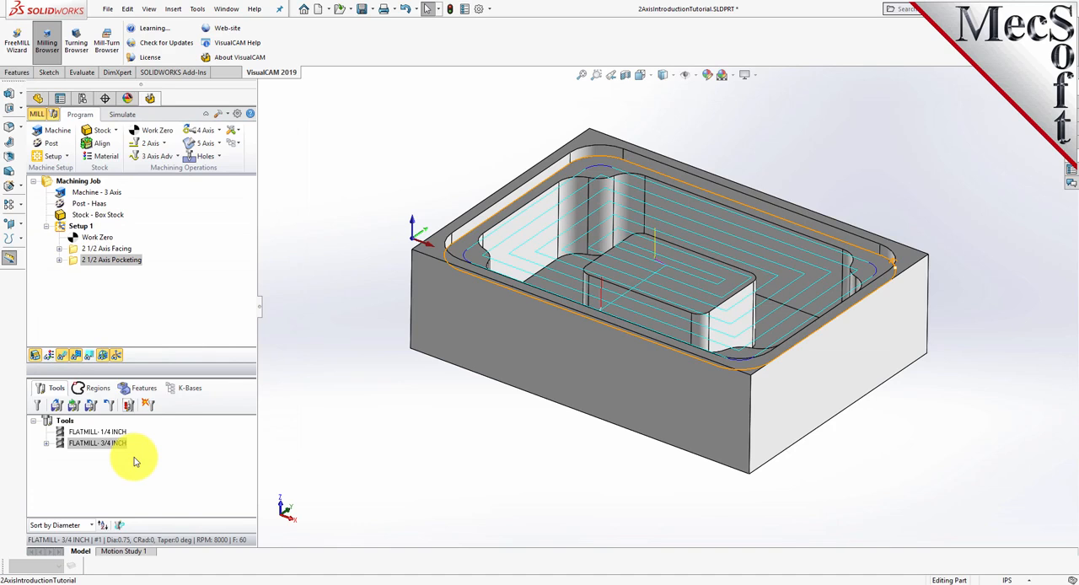
- Simulate material removal for the 2 1/2 Axis Pocketing operation on the faced stock
{"action": "middle_click_drag", "start_coordinate": [436, 400], "coordinate": [447, 378]}
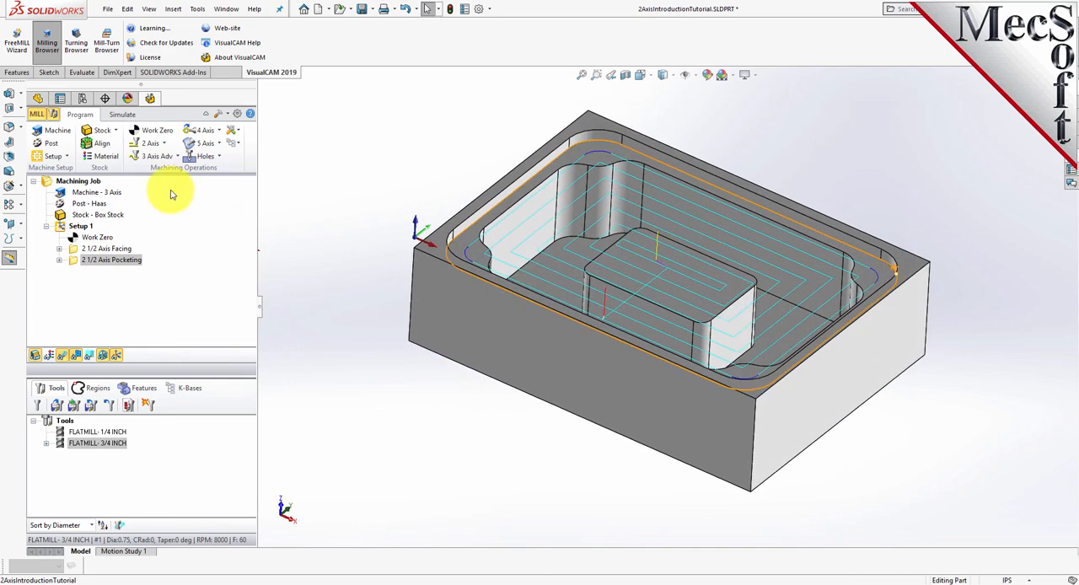
{"action": "left_click", "coordinate": [122, 114]}
{"action": "left_click", "coordinate": [76, 261]}
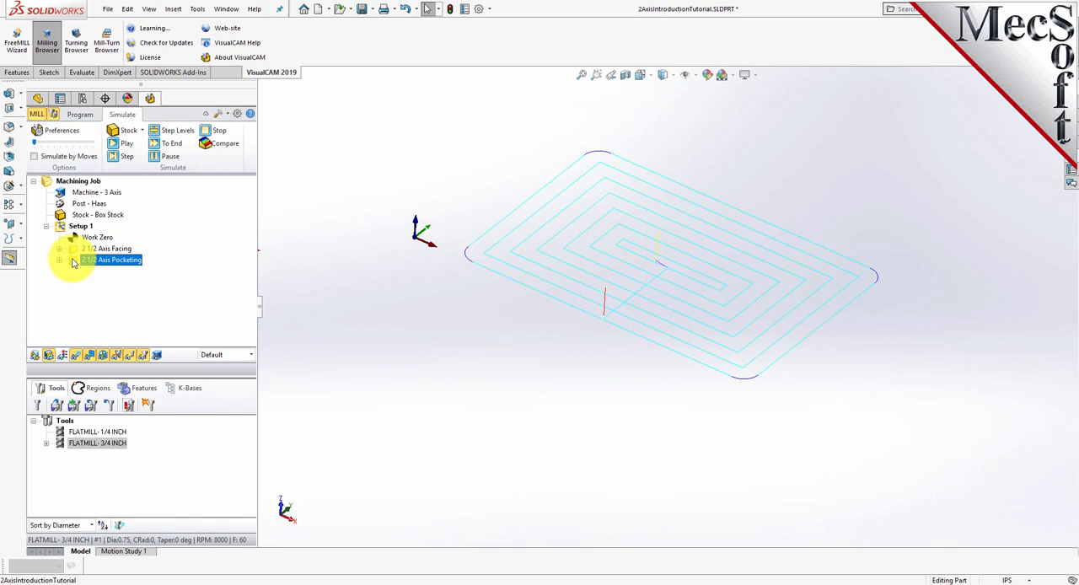
{"action": "left_click", "coordinate": [127, 144]}
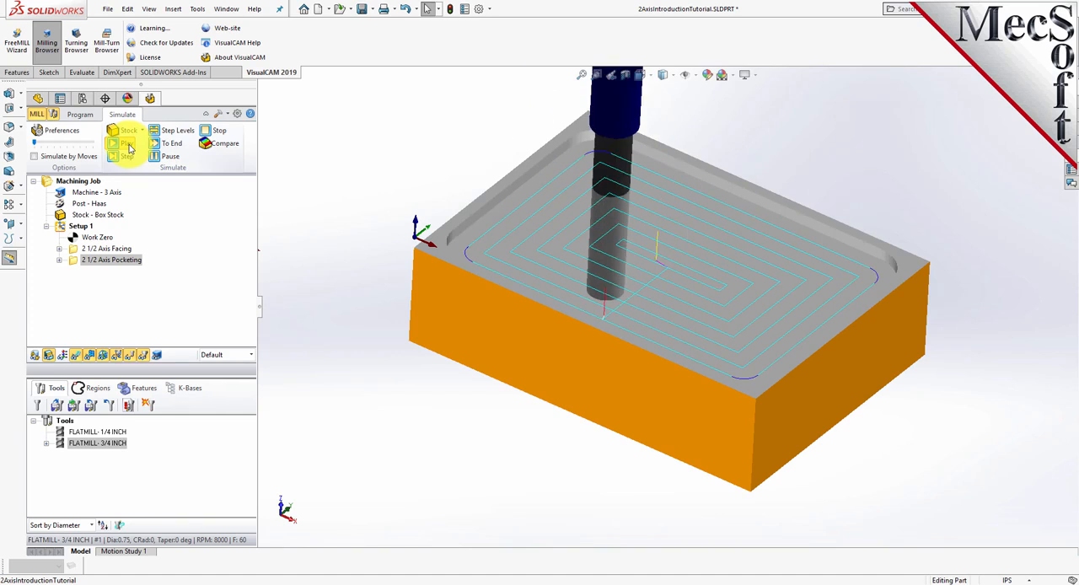
- Hide the toolpath, replay the pocketing simulation and inspect the cut stock
{"action": "left_click", "coordinate": [76, 356]}
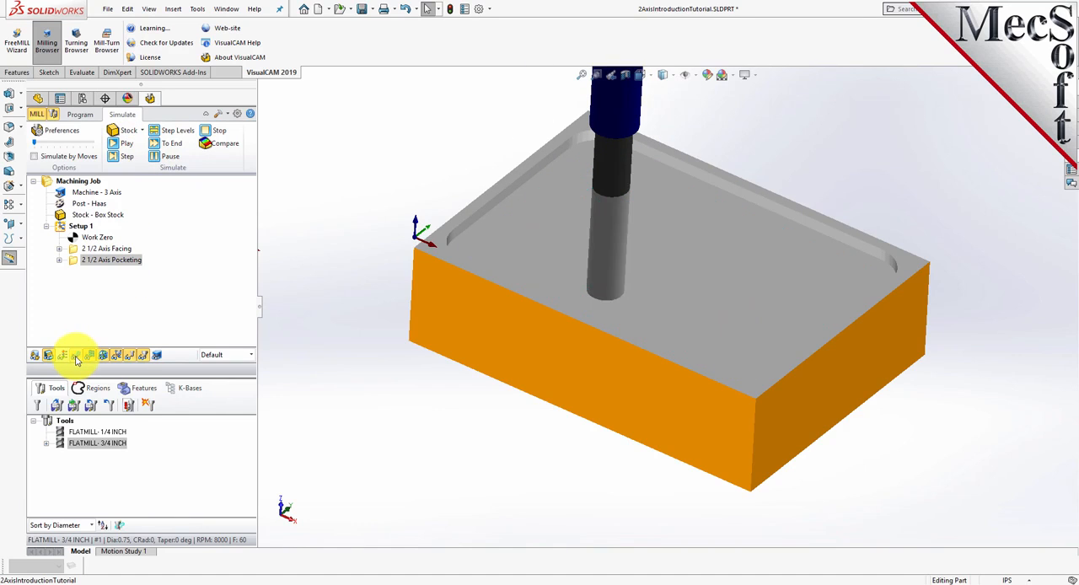
{"action": "left_click", "coordinate": [127, 143]}
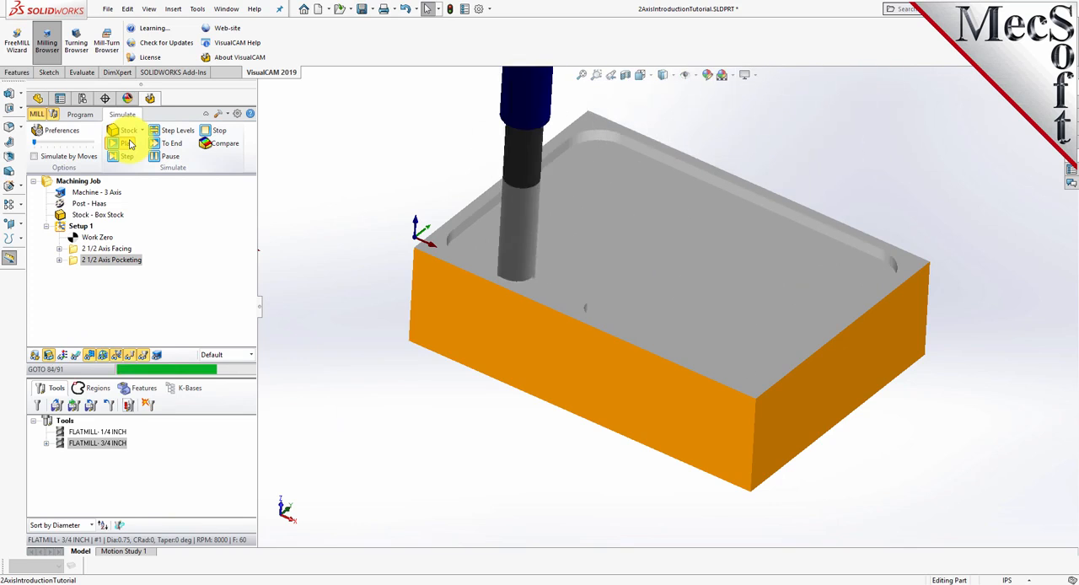
{"action": "mouse_move", "coordinate": [897, 489]}
{"action": "middle_mouse_down"}
{"action": "mouse_move", "coordinate": [815, 450]}
{"action": "mouse_move", "coordinate": [848, 474]}
{"action": "mouse_move", "coordinate": [890, 474]}
{"action": "middle_mouse_up"}
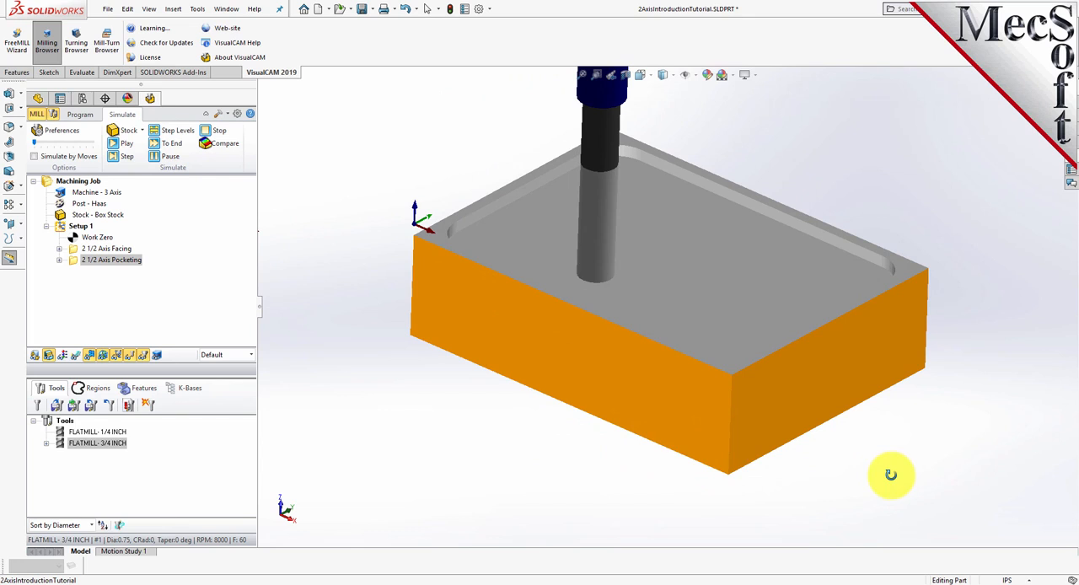
- Return to programming mode and duplicate the 2 1/2 Axis Pocketing operation within Setup 1
{"action": "left_click", "coordinate": [83, 119]}
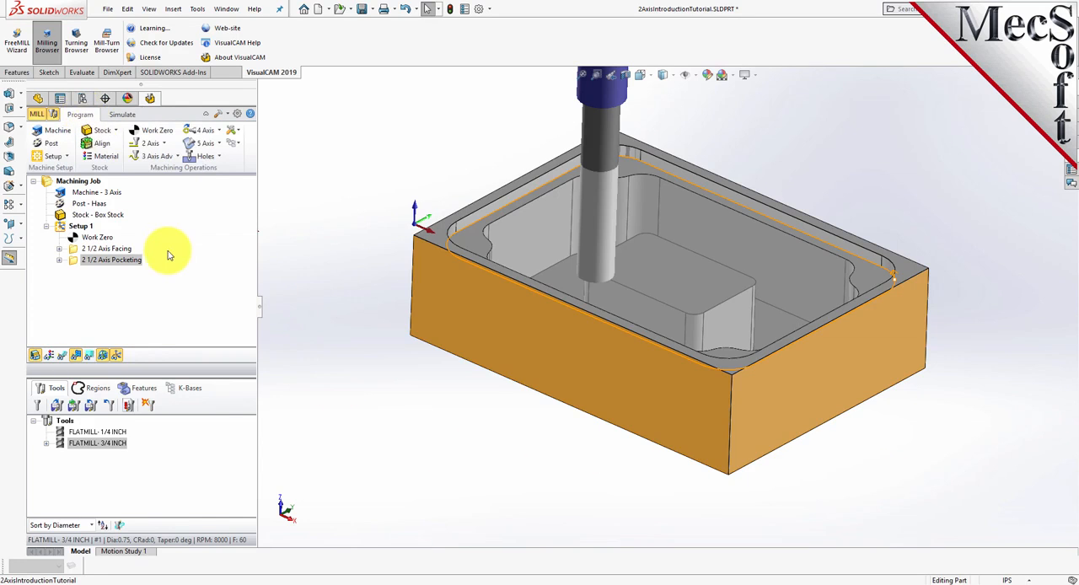
{"action": "left_click", "coordinate": [73, 263]}
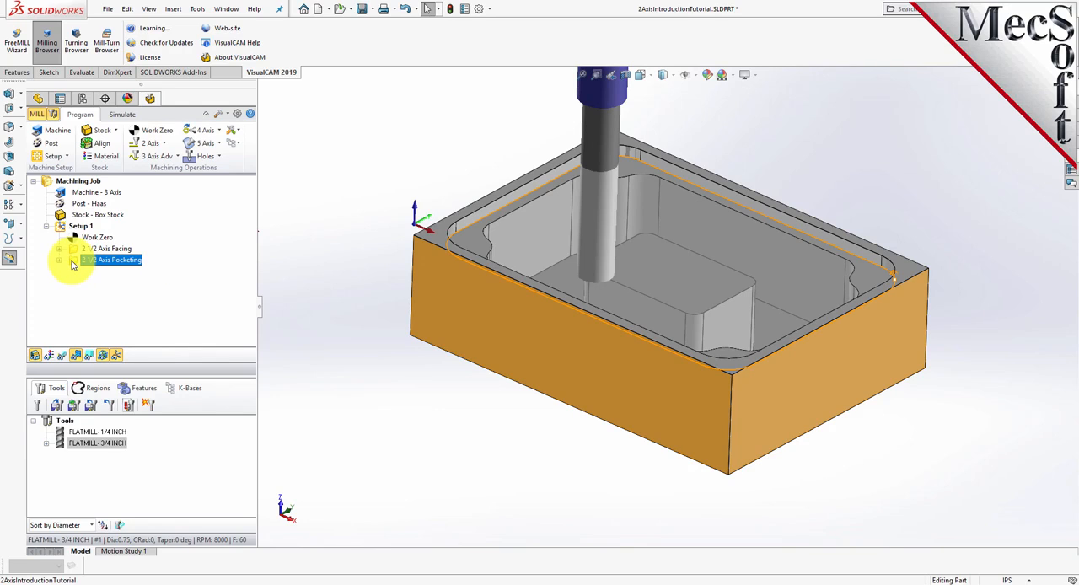
{"action": "right_click", "coordinate": [74, 263]}
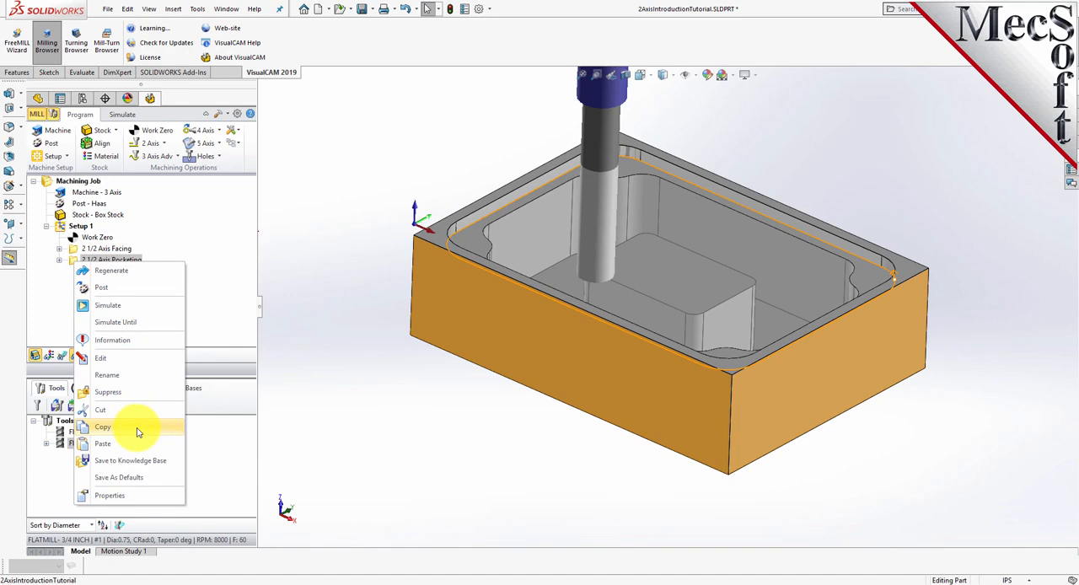
{"action": "left_click", "coordinate": [103, 427]}
{"action": "right_click", "coordinate": [112, 260]}
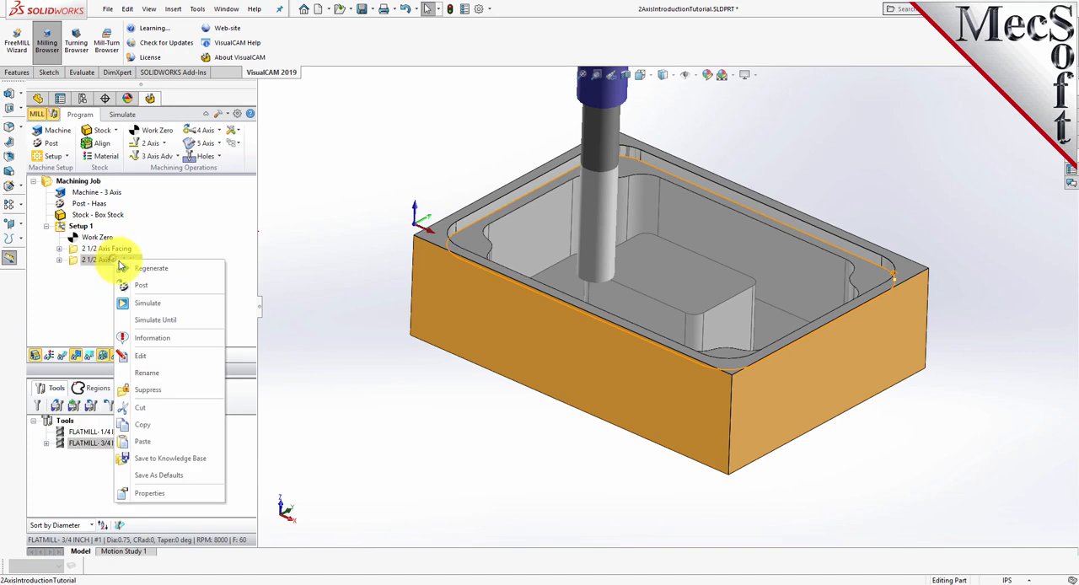
{"action": "left_click", "coordinate": [141, 441]}
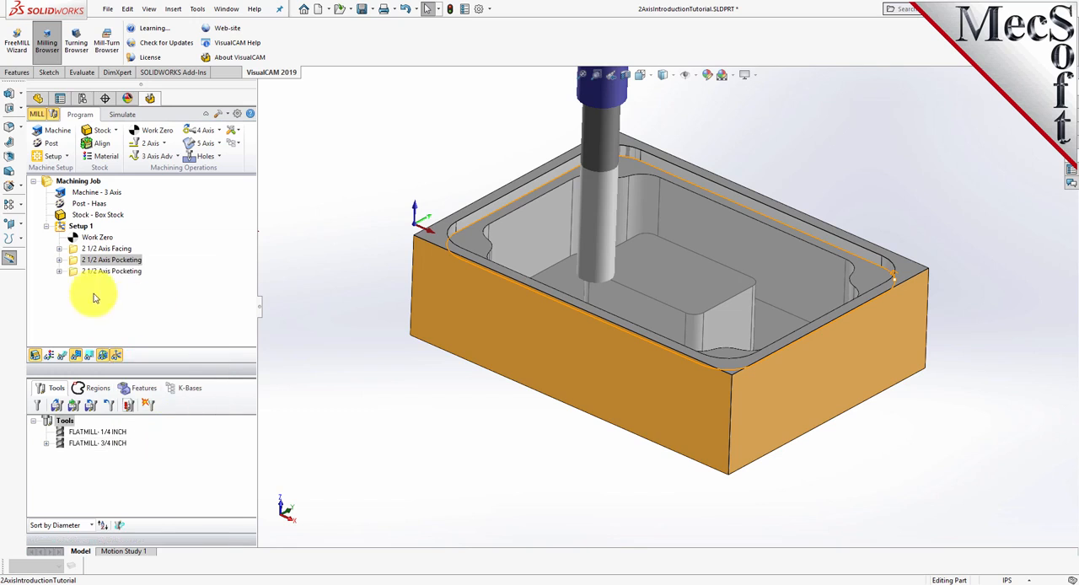
- Edit the copied pocketing operation, replacing its machining region with the pre-defined Flat Area Region 3
{"action": "left_click", "coordinate": [75, 269]}
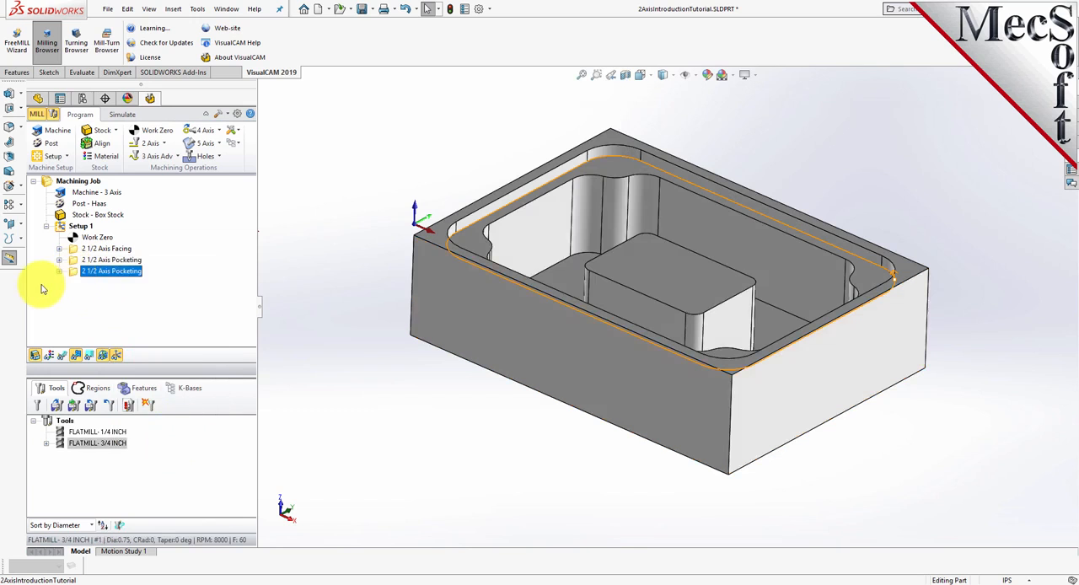
{"action": "right_click", "coordinate": [128, 272]}
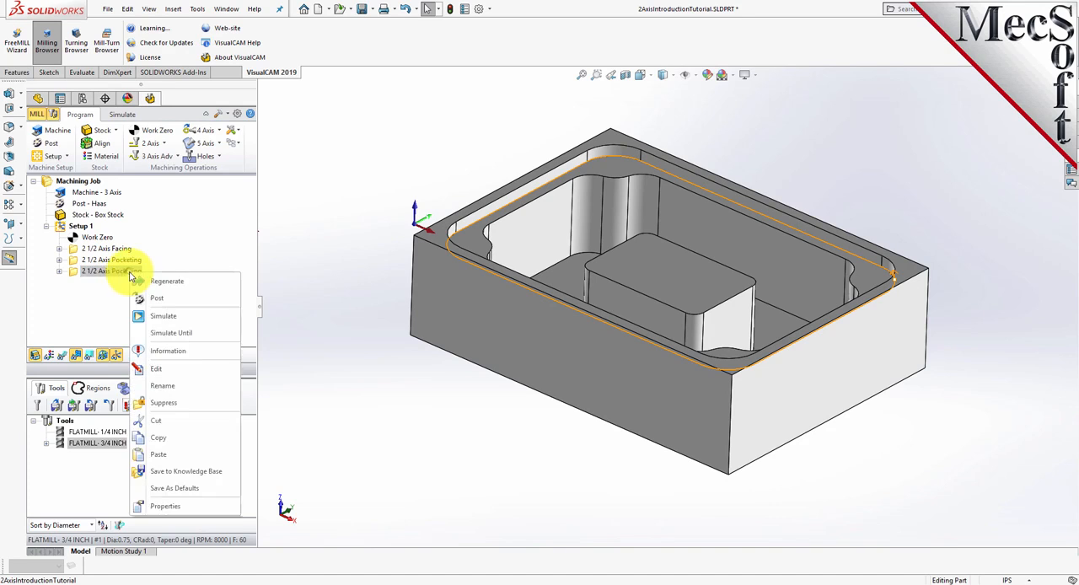
{"action": "left_click", "coordinate": [157, 369]}
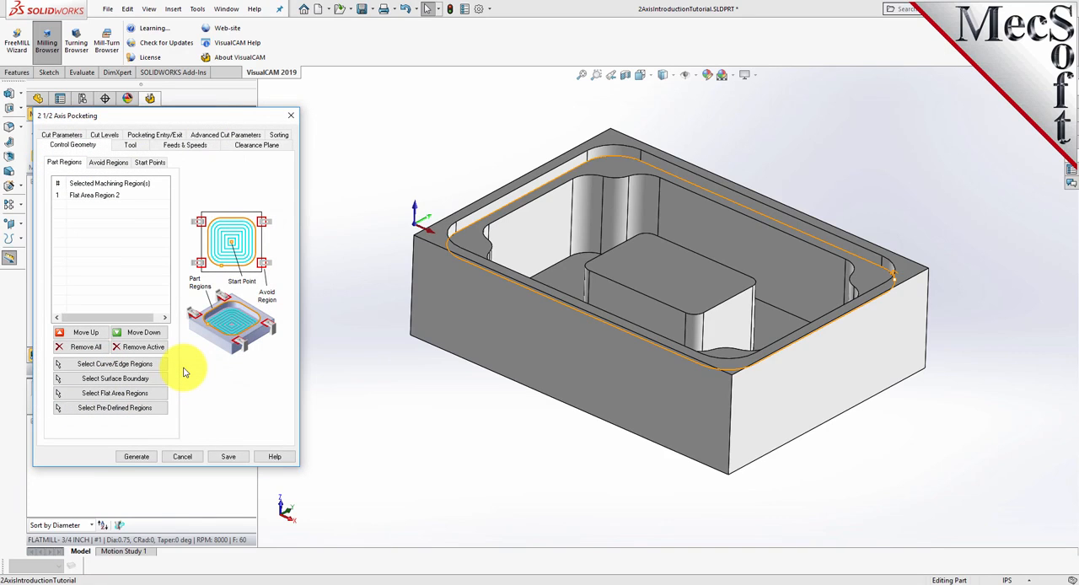
{"action": "left_click", "coordinate": [102, 348]}
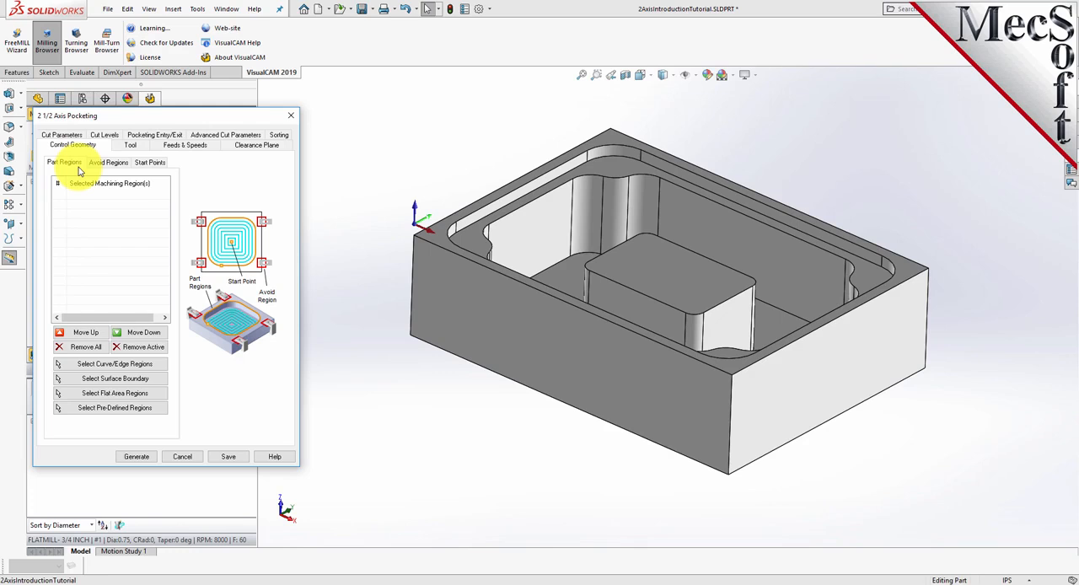
{"action": "left_click", "coordinate": [152, 411]}
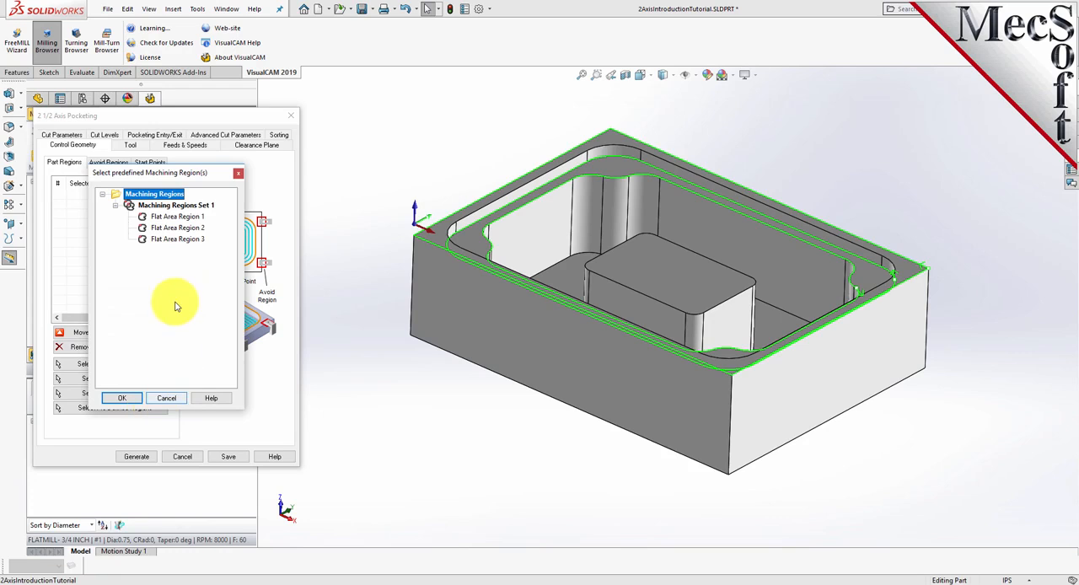
{"action": "left_click", "coordinate": [145, 241]}
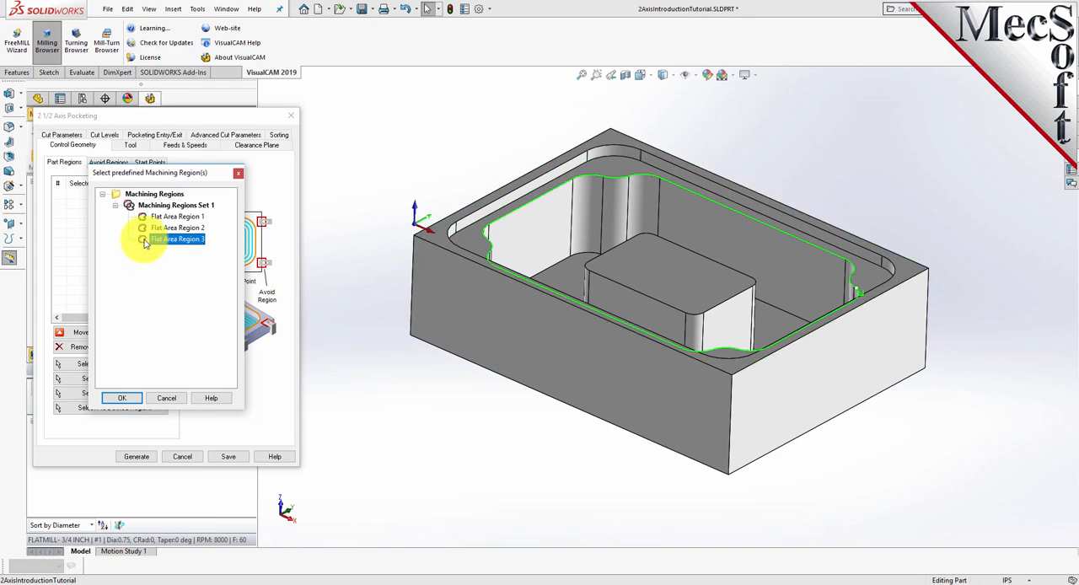
{"action": "left_click", "coordinate": [123, 398]}
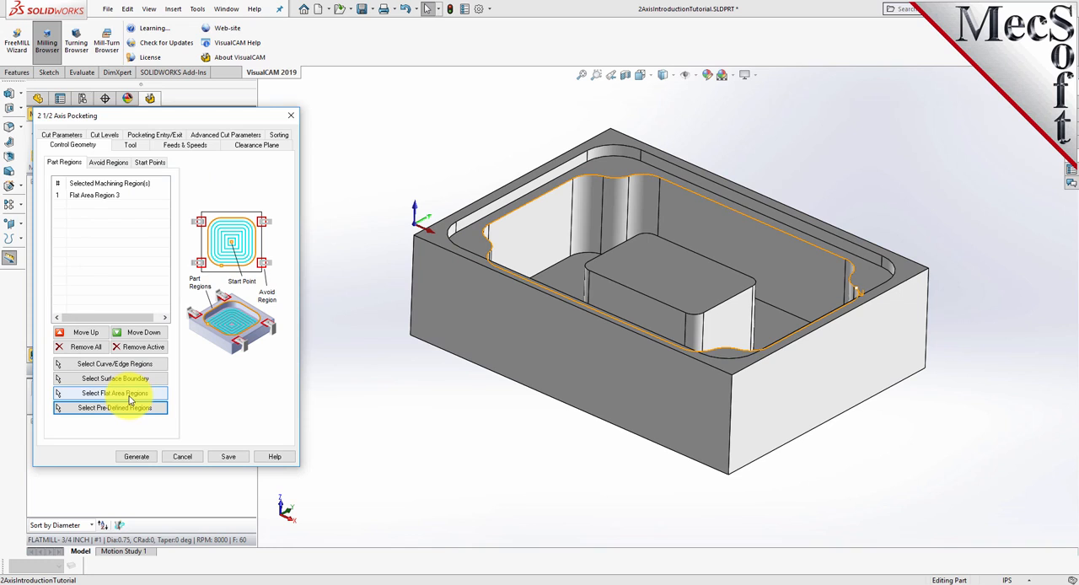
- Add the central island's top face as a second flat area machining region and check both regions on the part
{"action": "left_click", "coordinate": [96, 196]}
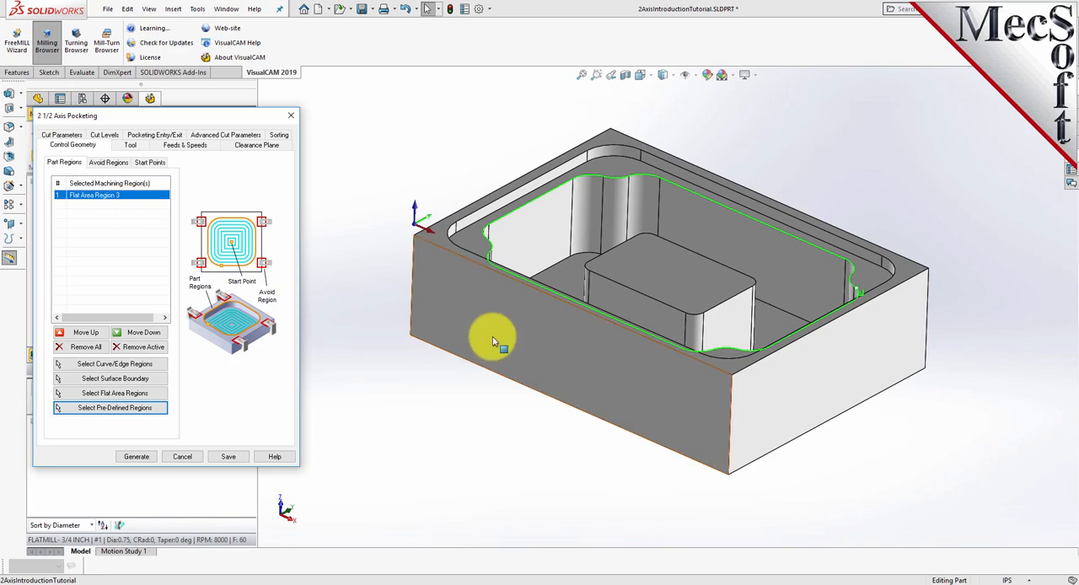
{"action": "mouse_move", "coordinate": [695, 329]}
{"action": "middle_mouse_down"}
{"action": "mouse_move", "coordinate": [691, 446]}
{"action": "mouse_move", "coordinate": [697, 339]}
{"action": "middle_mouse_up"}
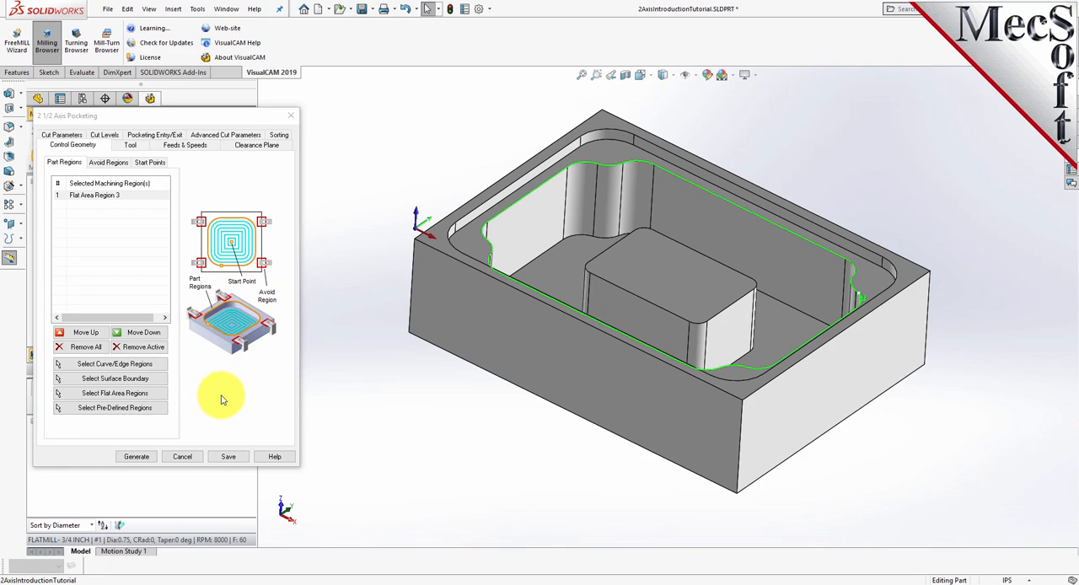
{"action": "left_click", "coordinate": [157, 399]}
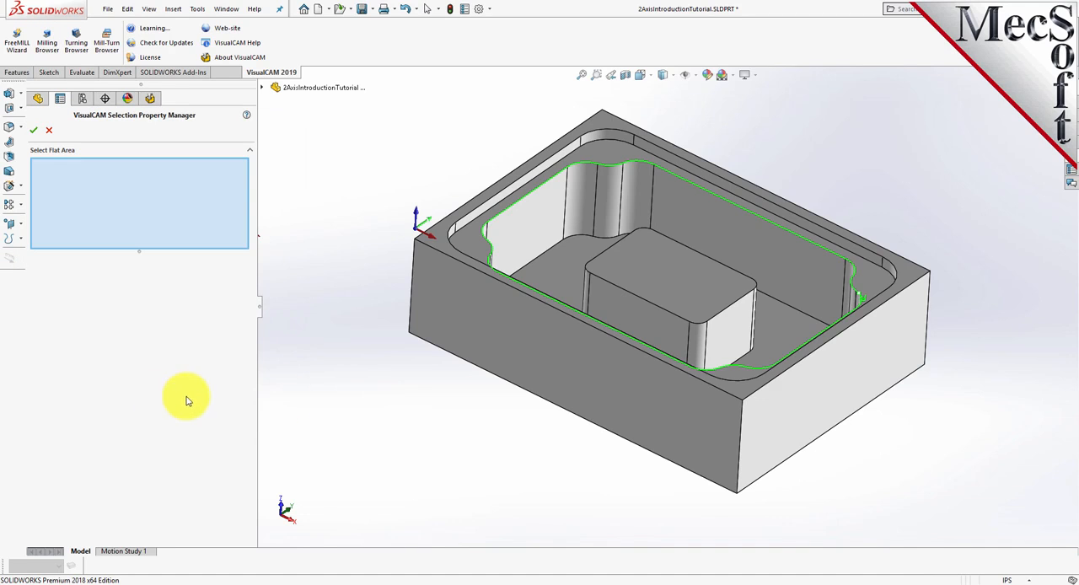
{"action": "left_click", "coordinate": [661, 277]}
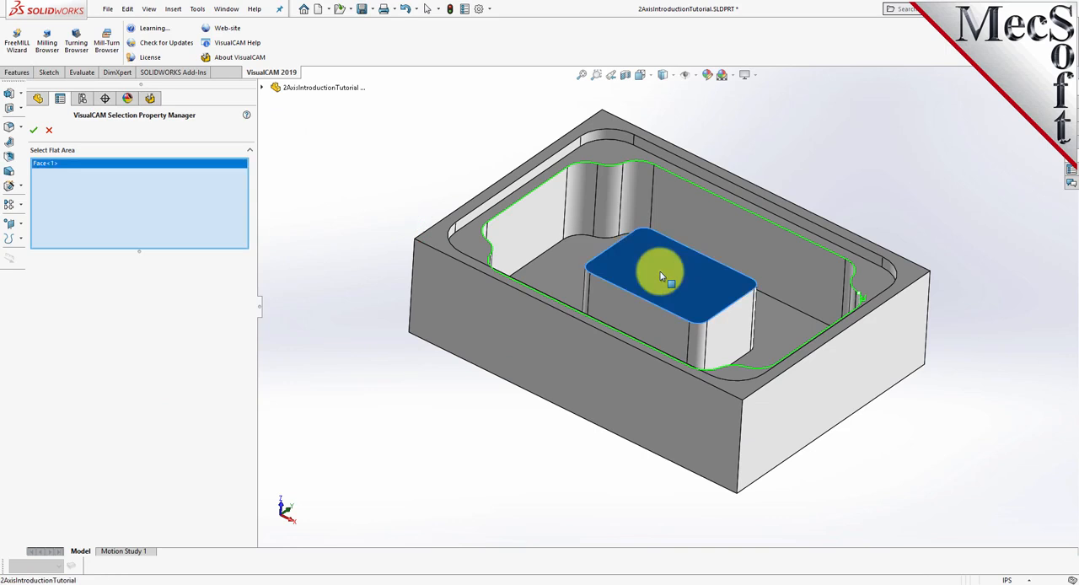
{"action": "left_click", "coordinate": [35, 132]}
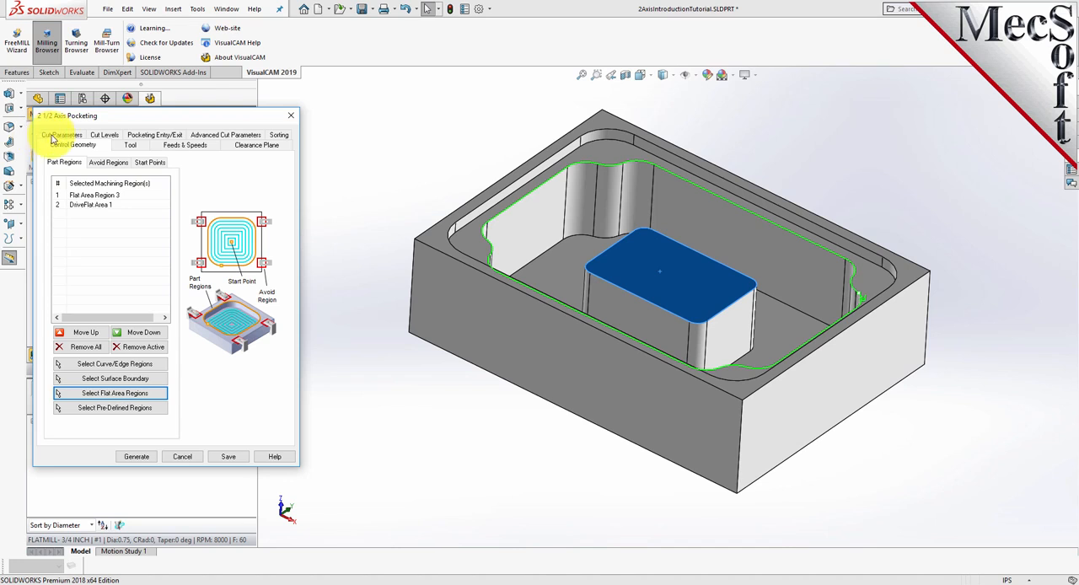
{"action": "left_click", "coordinate": [360, 287]}
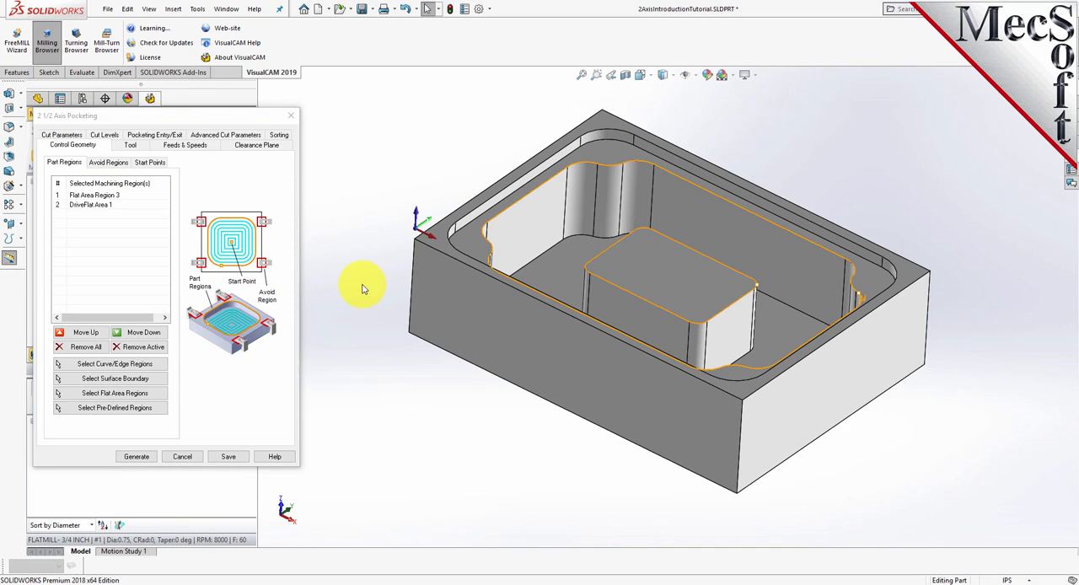
{"action": "left_click", "coordinate": [103, 204]}
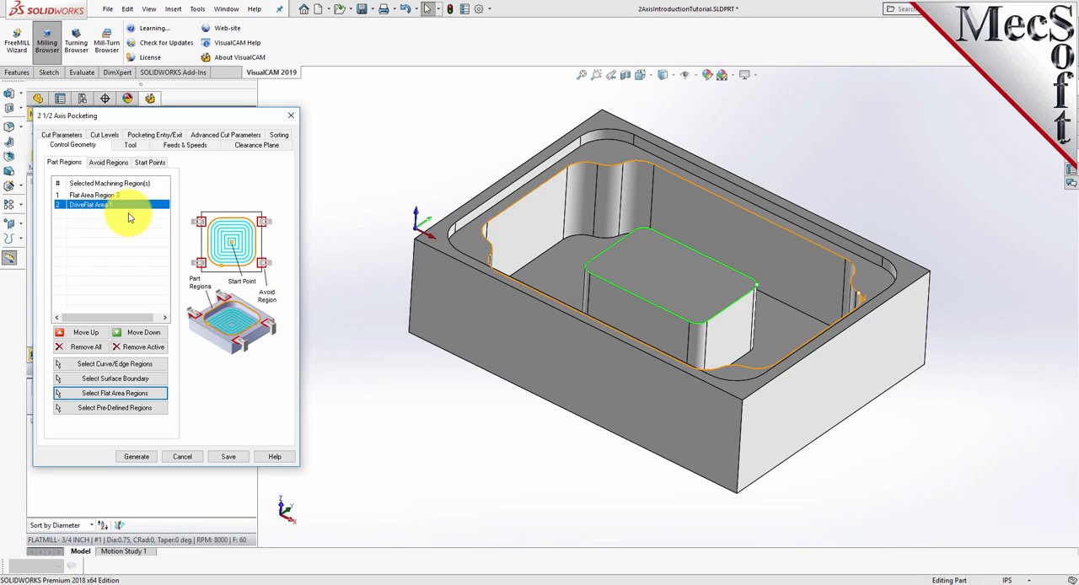
{"action": "left_click", "coordinate": [114, 198]}
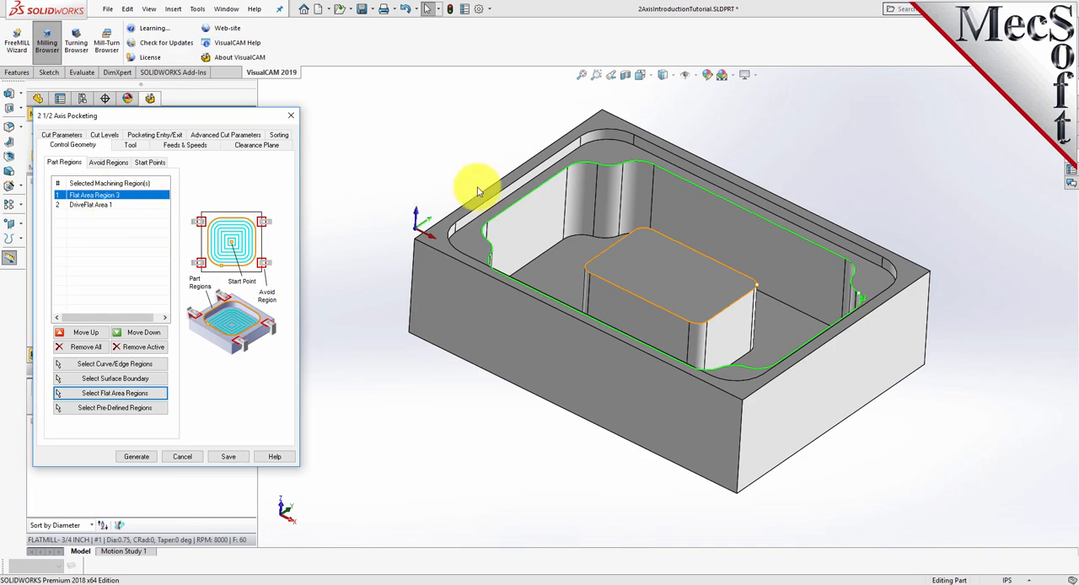
{"action": "left_click", "coordinate": [127, 205]}
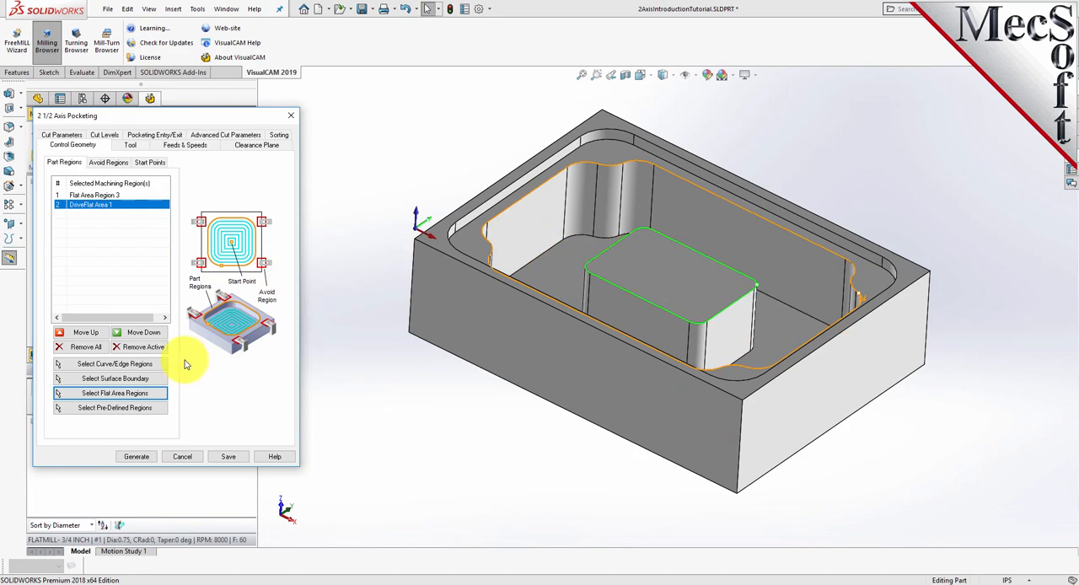
- Keep the FLATMILL- 3/4 INCH tool for the copied pocketing operation and set its stock allowance to 0.025
{"action": "left_click", "coordinate": [130, 145]}
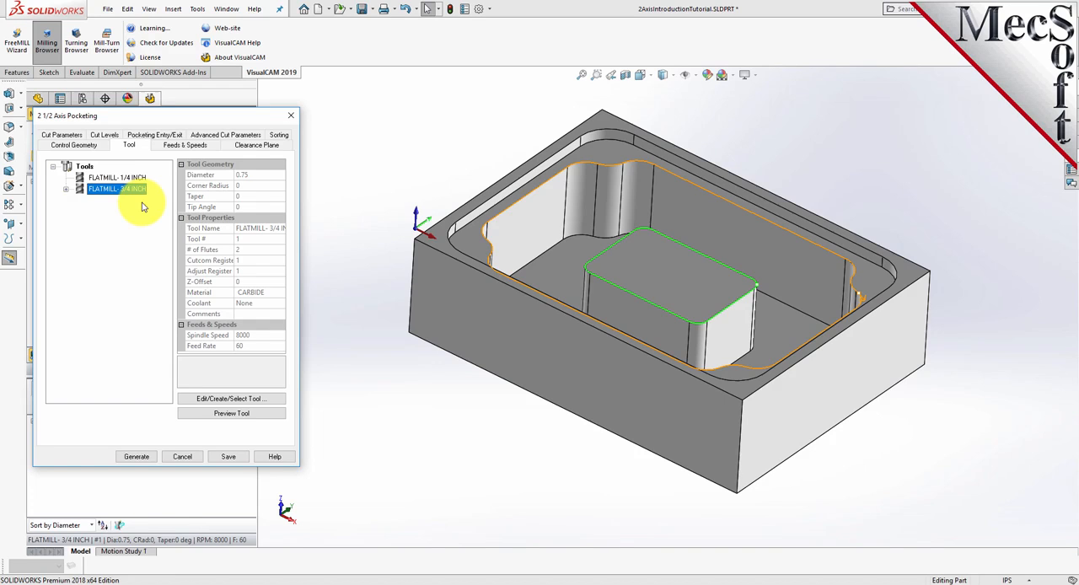
{"action": "left_click", "coordinate": [65, 136]}
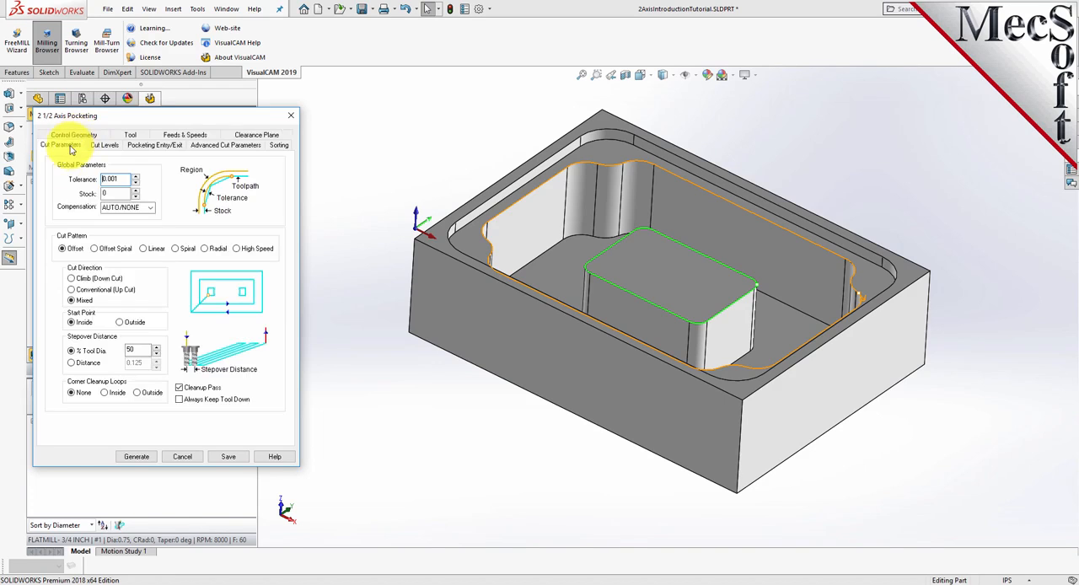
{"action": "key", "text": "Tab"}
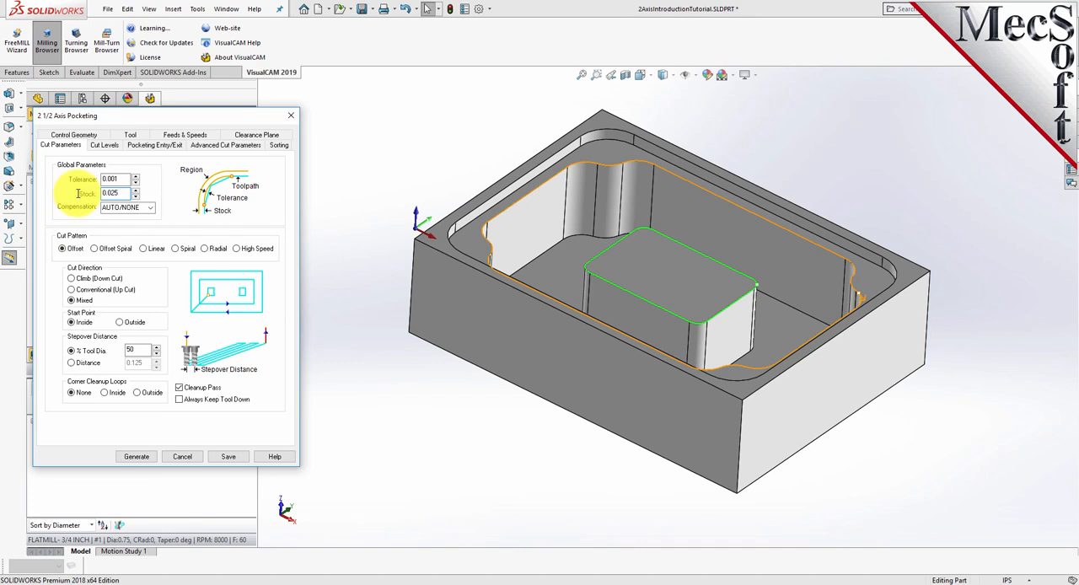
{"action": "left_click_drag", "start_coordinate": [123, 193], "coordinate": [76, 191]}
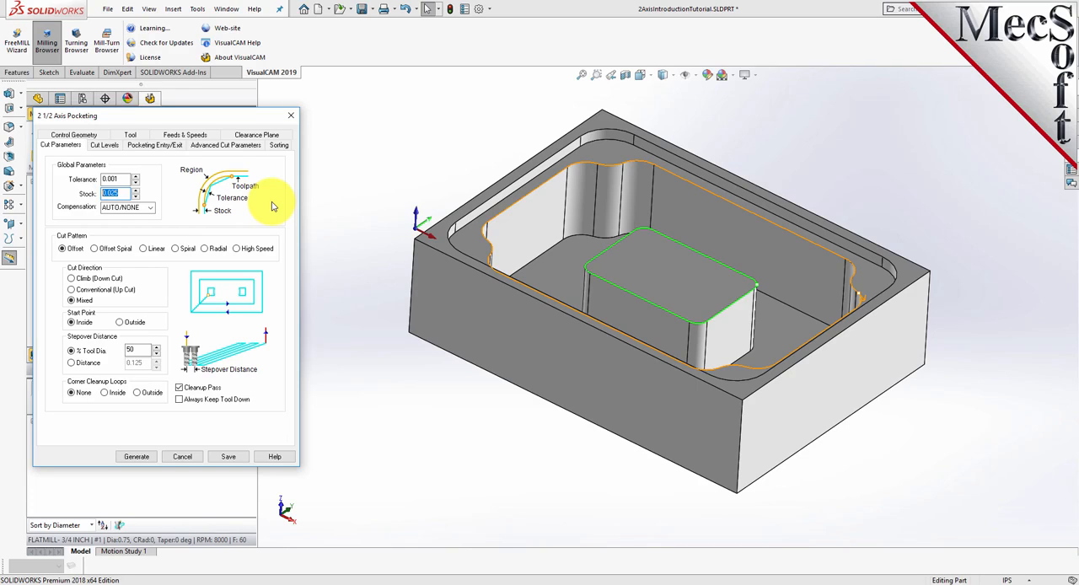
{"action": "left_click", "coordinate": [105, 145]}
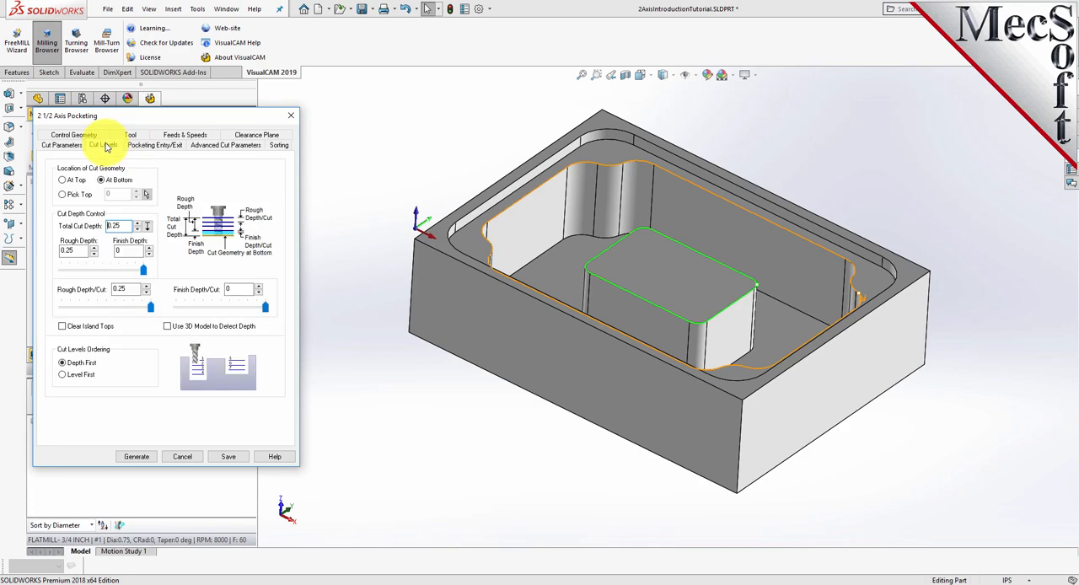
{"action": "left_click", "coordinate": [61, 145]}
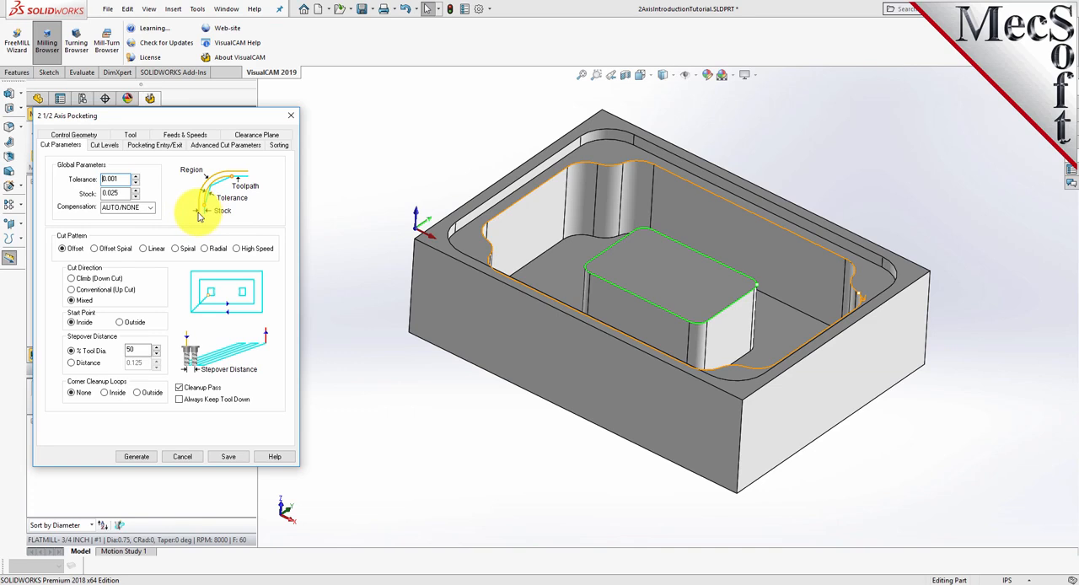
- Locate the cut geometry at the top and pick a total cut depth of 1.75 from the pocket's upper edge to its floor
{"action": "left_click", "coordinate": [105, 145]}
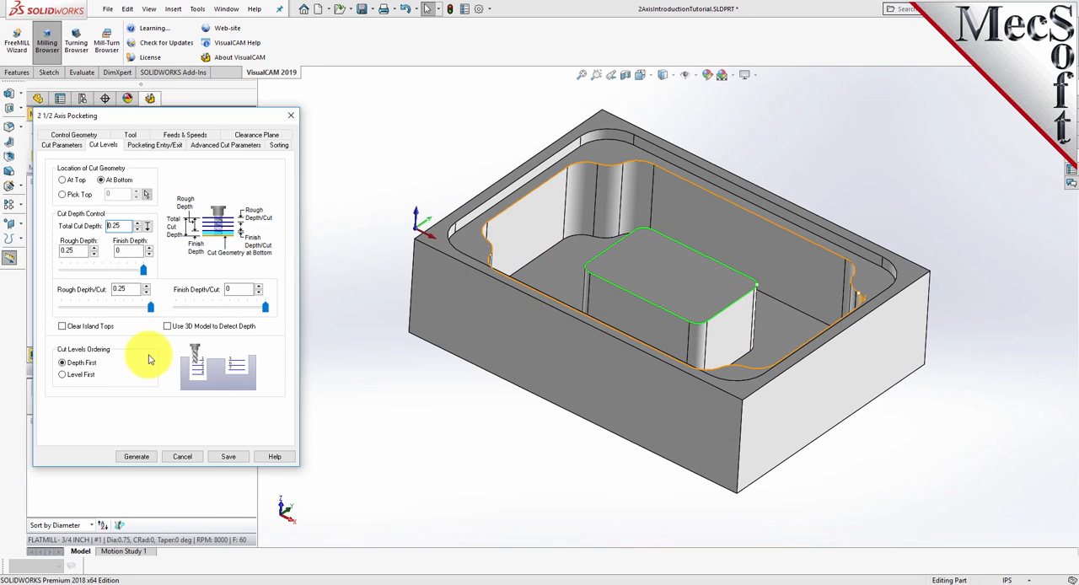
{"action": "double_click", "coordinate": [122, 288]}
{"action": "left_click", "coordinate": [62, 181]}
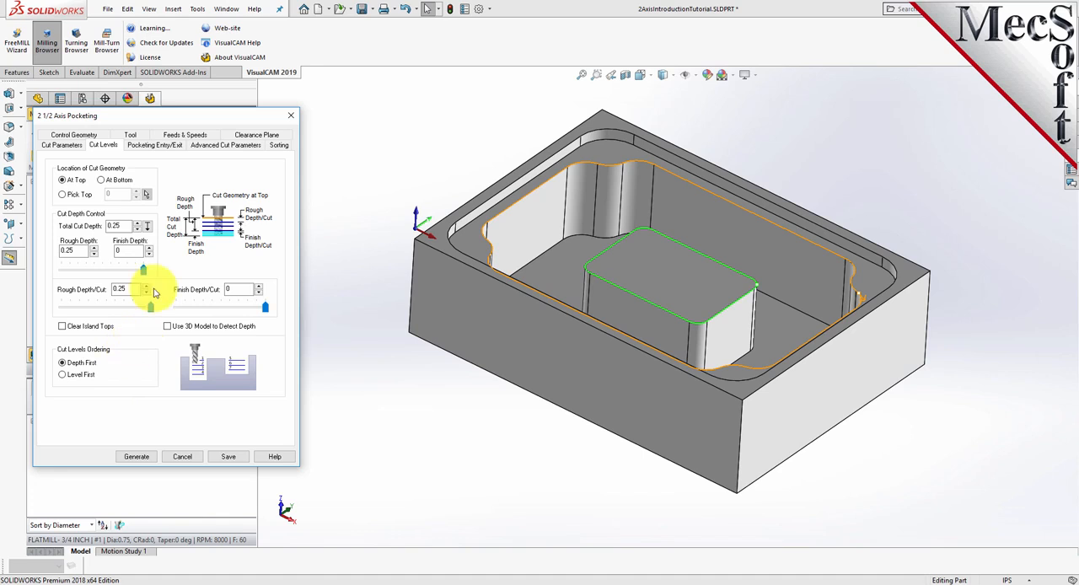
{"action": "left_click", "coordinate": [150, 229]}
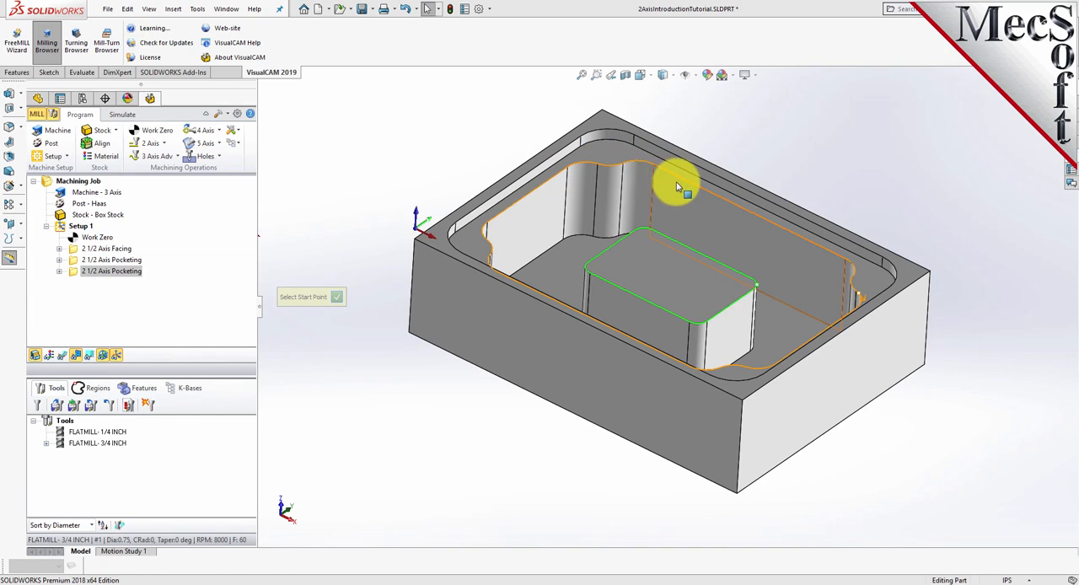
{"action": "left_click", "coordinate": [568, 168]}
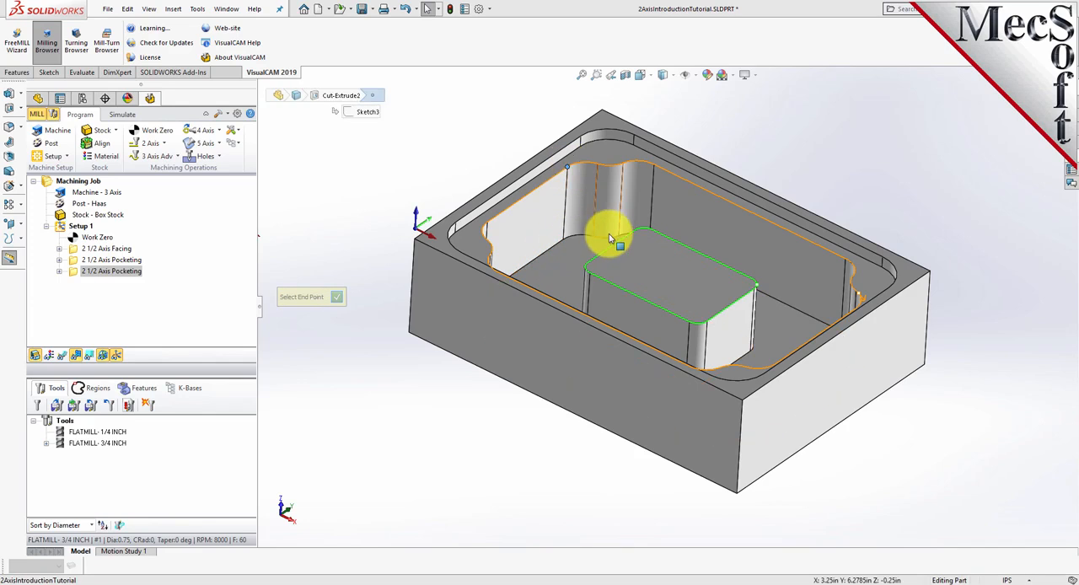
{"action": "left_click", "coordinate": [595, 241]}
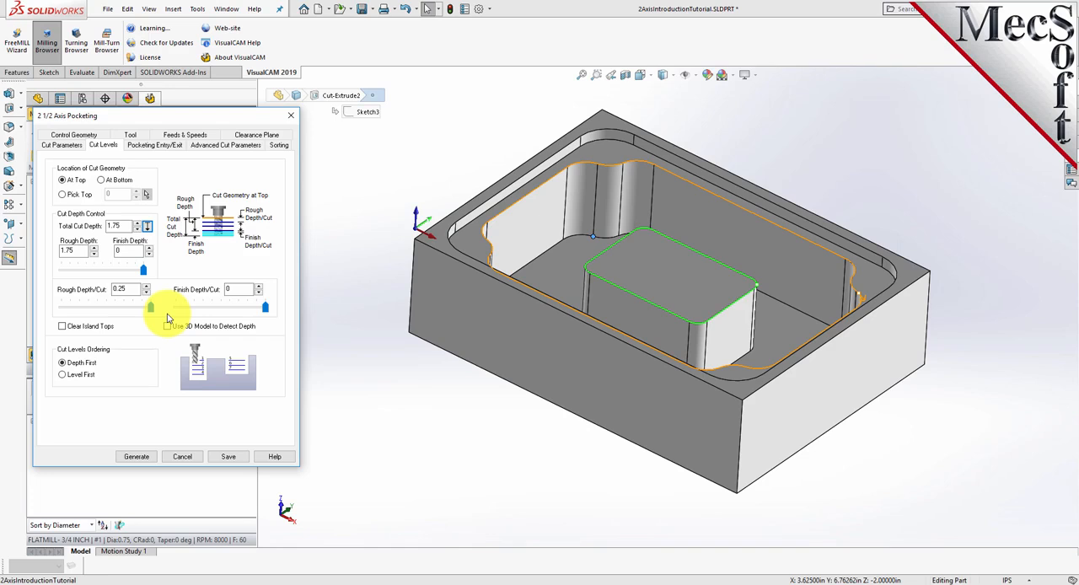
{"action": "left_click", "coordinate": [327, 333]}
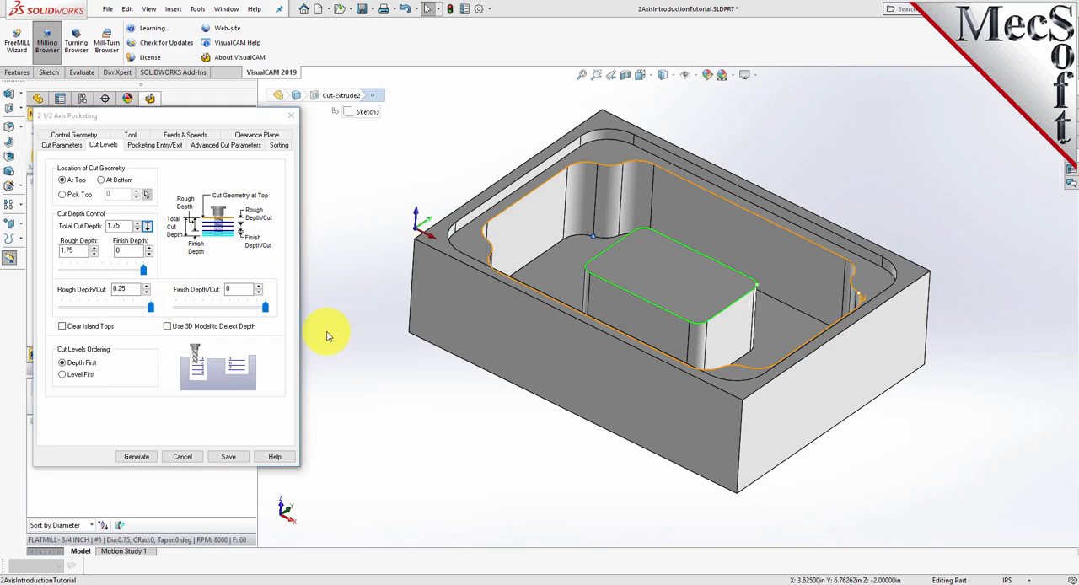
- Enable Clear Island Tops, using a rough depth of 1.75, rough depth per cut of 0.25, and both finish values at 0
{"action": "left_click", "coordinate": [118, 225]}
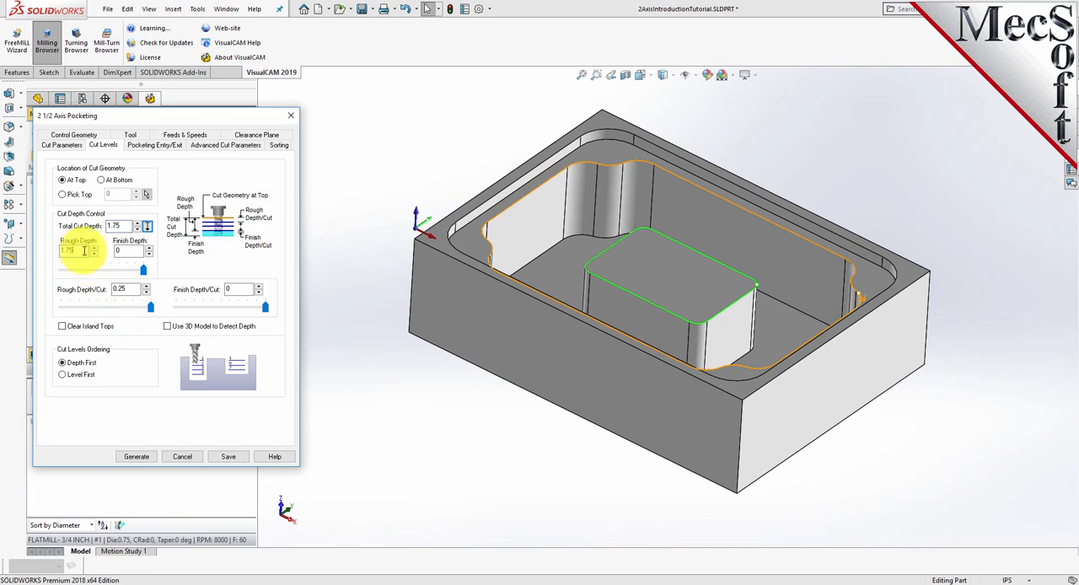
{"action": "left_click", "coordinate": [128, 289]}
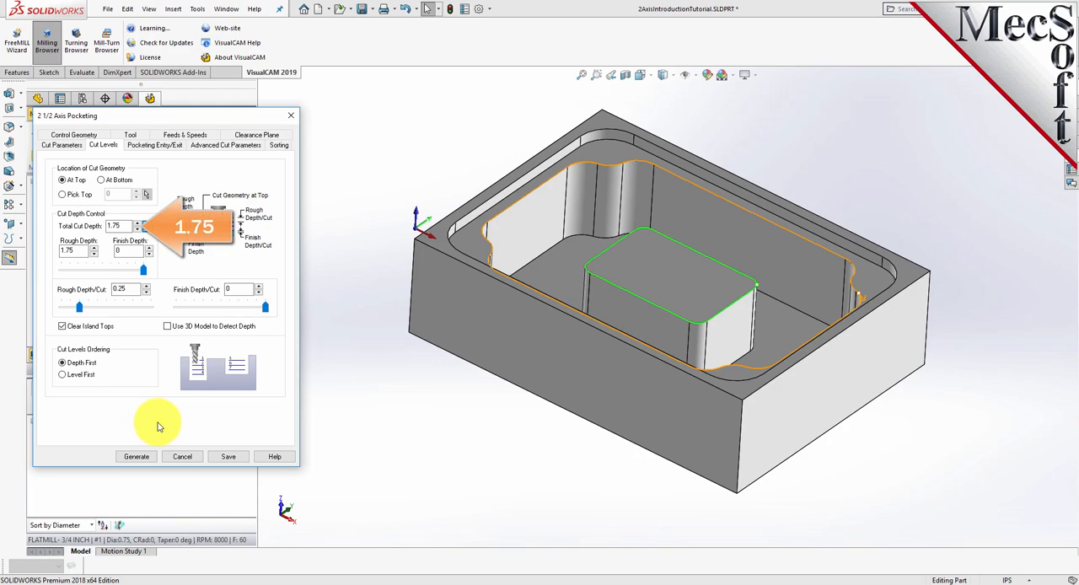
{"action": "left_click_drag", "start_coordinate": [131, 226], "coordinate": [95, 226]}
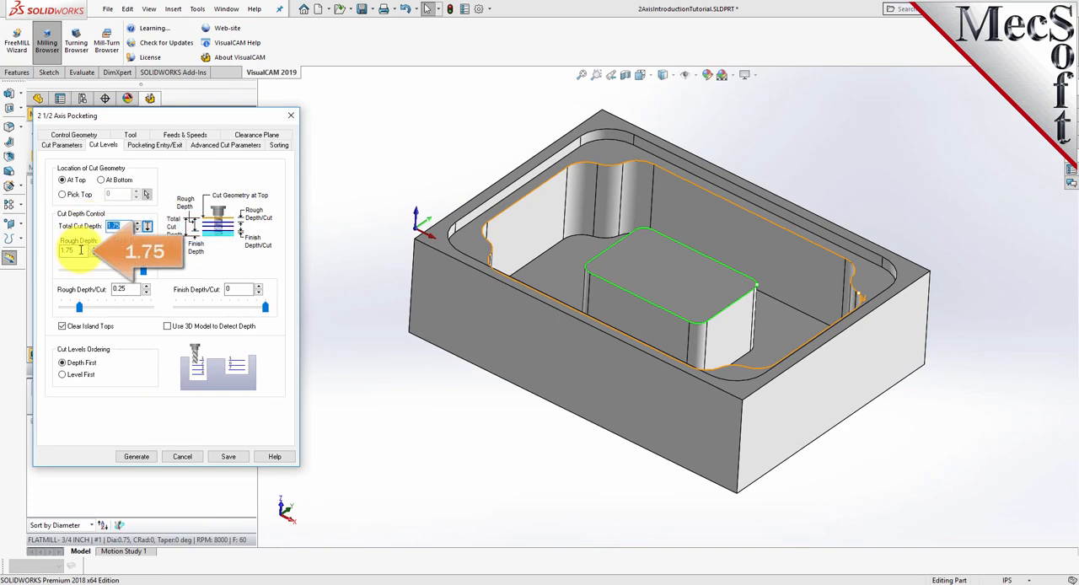
{"action": "left_click_drag", "start_coordinate": [83, 251], "coordinate": [61, 251]}
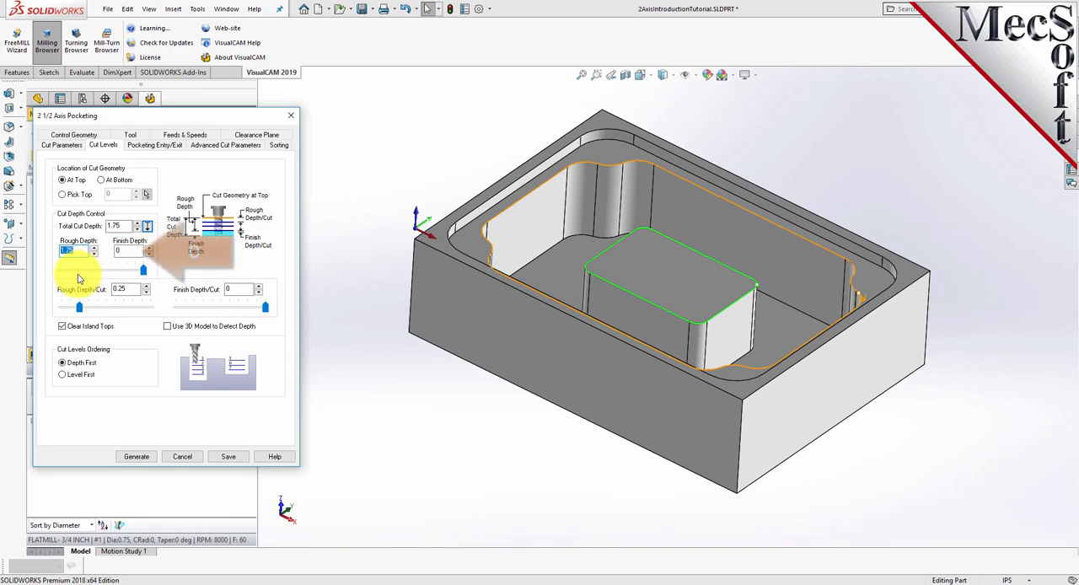
{"action": "double_click", "coordinate": [128, 251]}
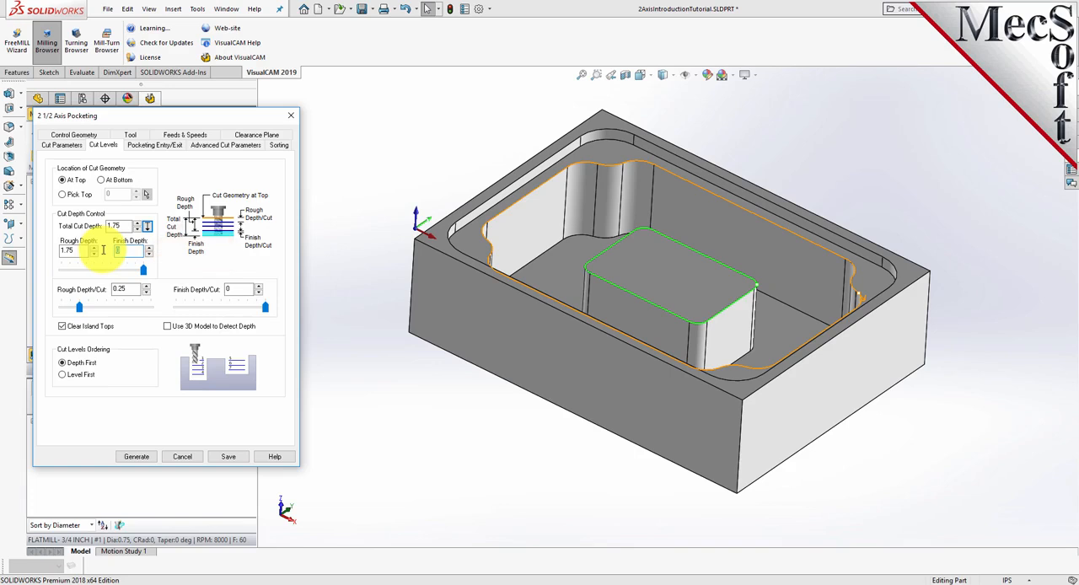
{"action": "left_click_drag", "start_coordinate": [131, 291], "coordinate": [101, 291]}
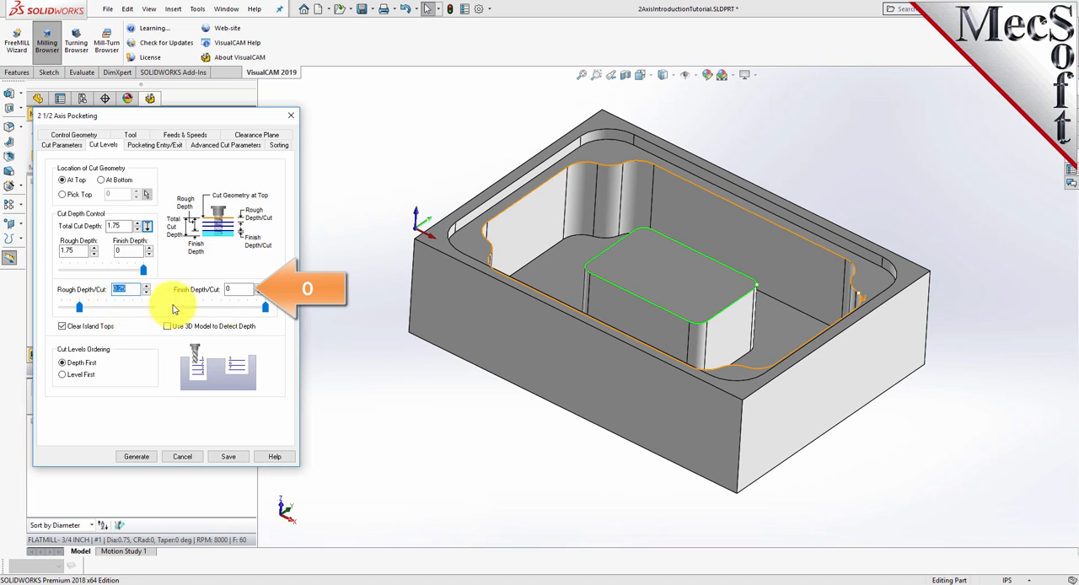
{"action": "double_click", "coordinate": [242, 289]}
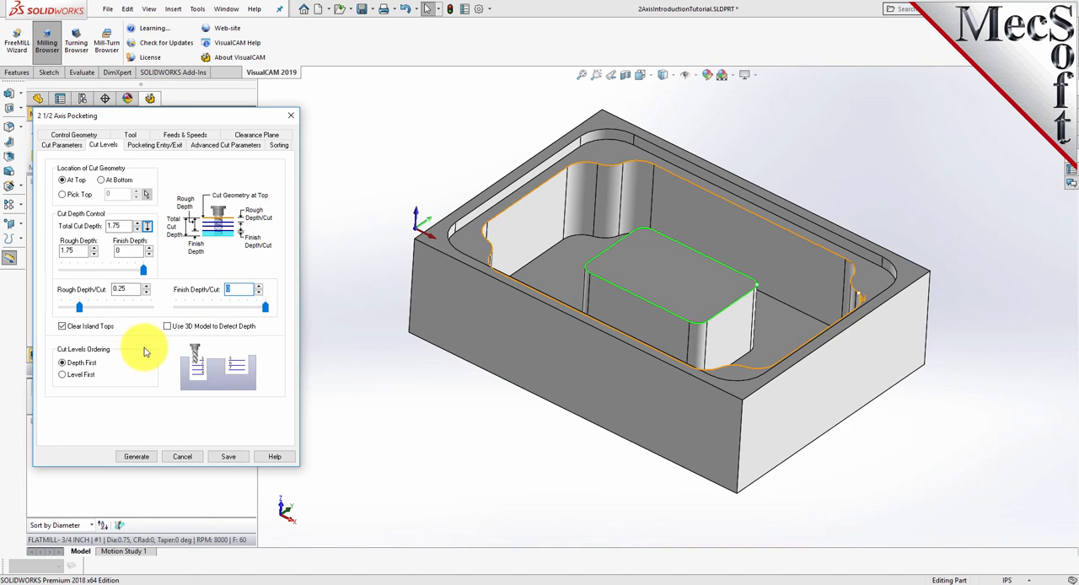
- Generate the copied pocketing operation and display its toolpath on the part
{"action": "left_click", "coordinate": [145, 457]}
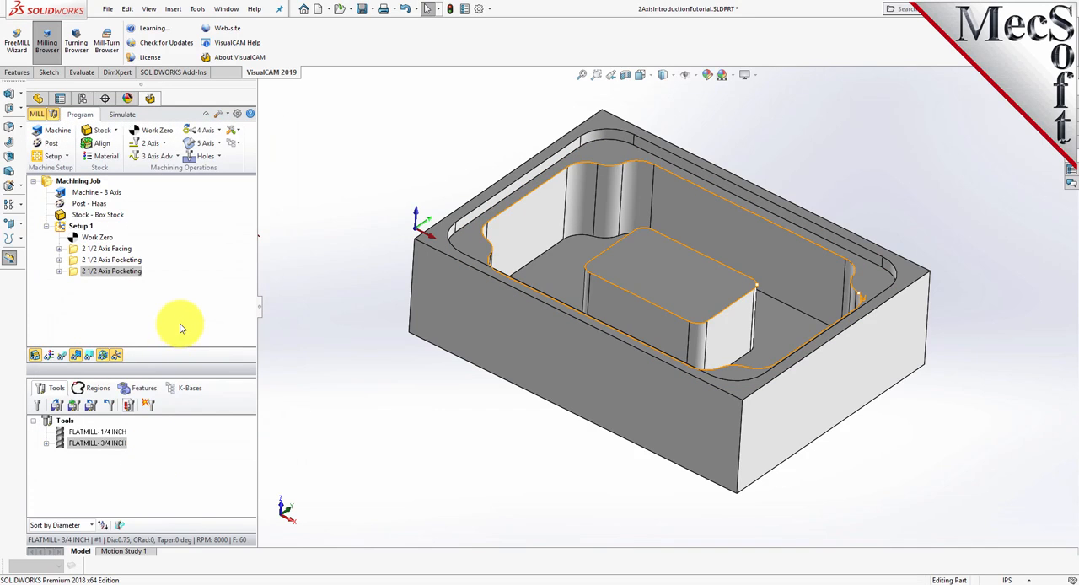
{"action": "left_click", "coordinate": [62, 355]}
{"action": "mouse_move", "coordinate": [667, 337]}
{"action": "middle_mouse_down"}
{"action": "mouse_move", "coordinate": [655, 413]}
{"action": "mouse_move", "coordinate": [663, 320]}
{"action": "middle_mouse_up"}
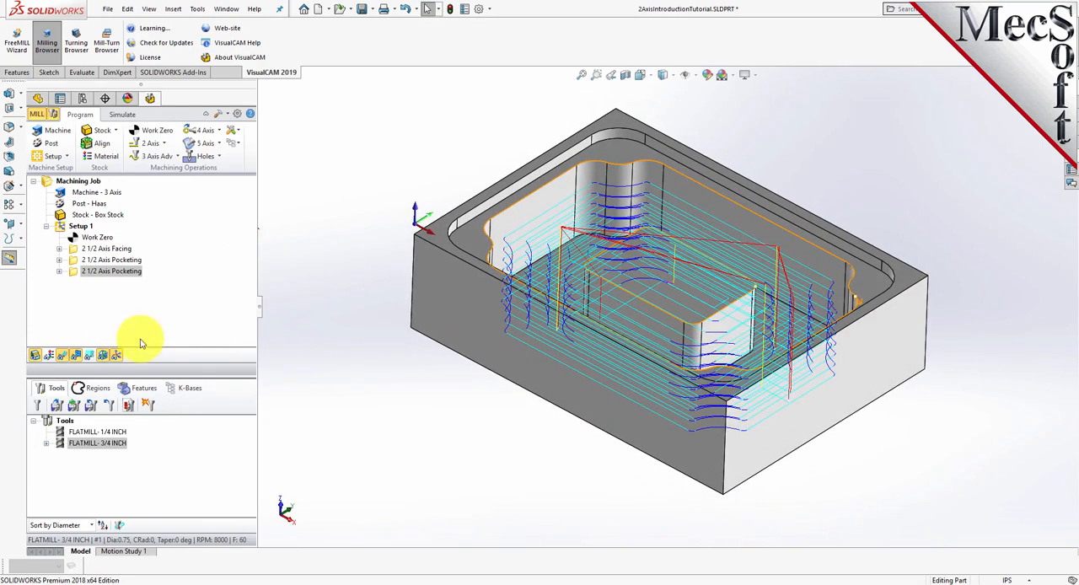
- Examine the pocketing toolpath level by level, viewing the Z levels from -0.7500 to -1.7500
{"action": "left_click", "coordinate": [91, 354]}
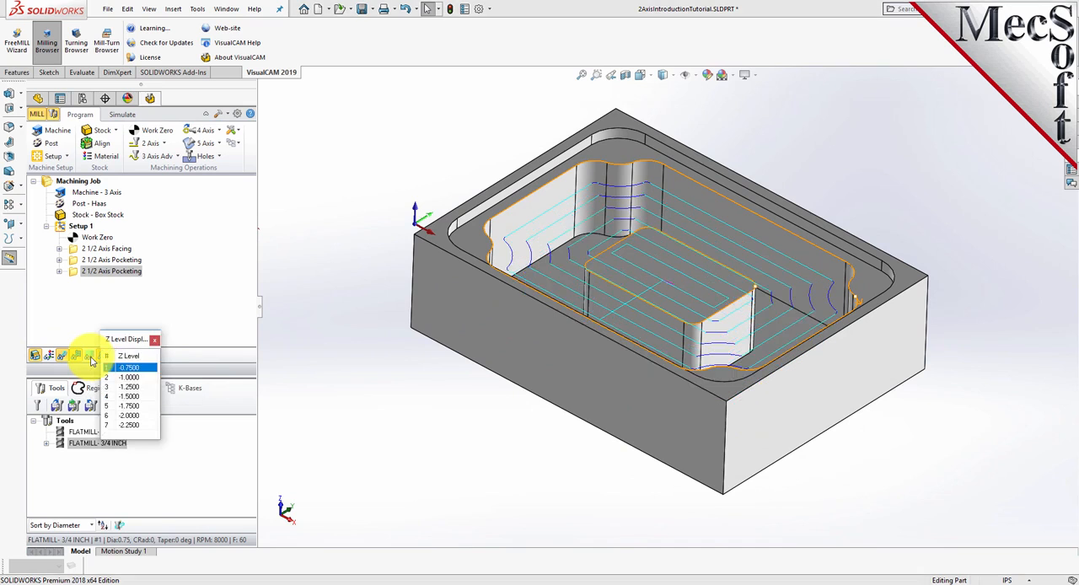
{"action": "left_click_drag", "start_coordinate": [126, 341], "coordinate": [327, 171]}
{"action": "left_click", "coordinate": [332, 205]}
{"action": "left_click", "coordinate": [333, 214]}
{"action": "left_click", "coordinate": [333, 223]}
{"action": "left_click", "coordinate": [333, 232]}
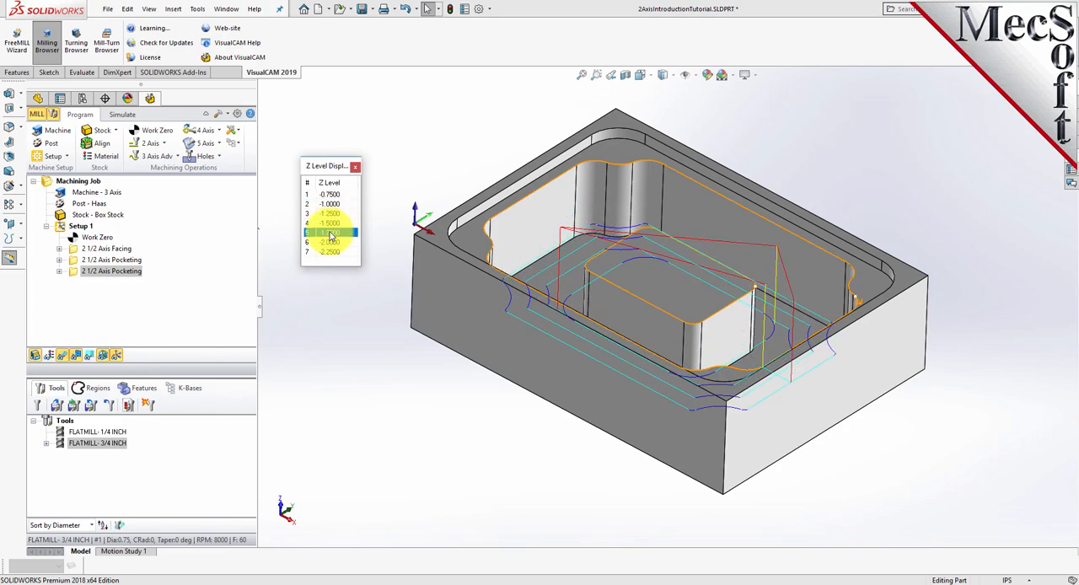
{"action": "left_click", "coordinate": [330, 194]}
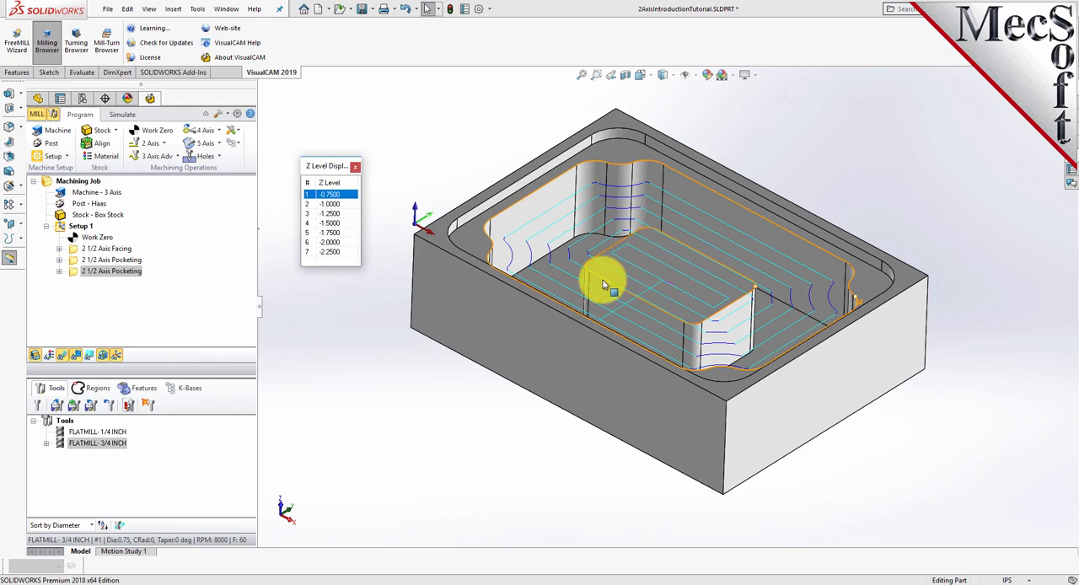
{"action": "left_click", "coordinate": [355, 167]}
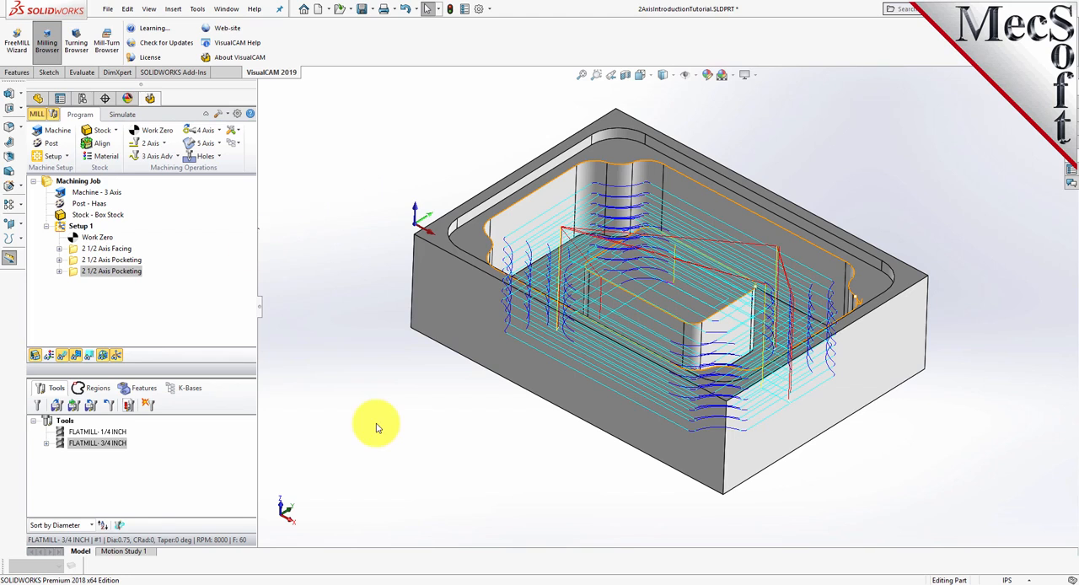
- Simulate the second 2 1/2 Axis Pocketing operation to its end with the toolpath hidden, and inspect the cut stock around the island
{"action": "left_click", "coordinate": [123, 115]}
{"action": "left_click", "coordinate": [74, 274]}
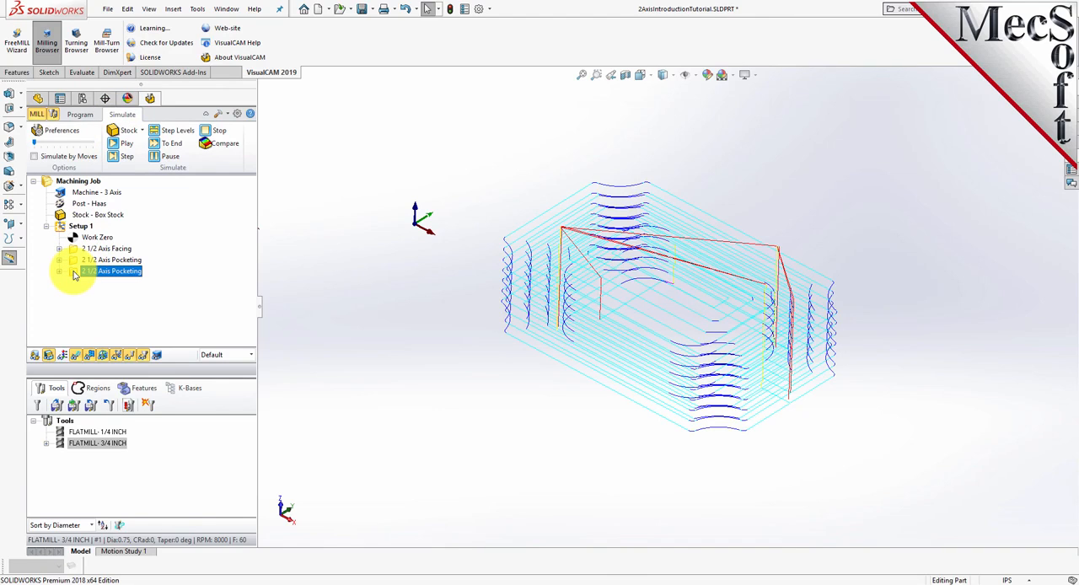
{"action": "left_click", "coordinate": [126, 144]}
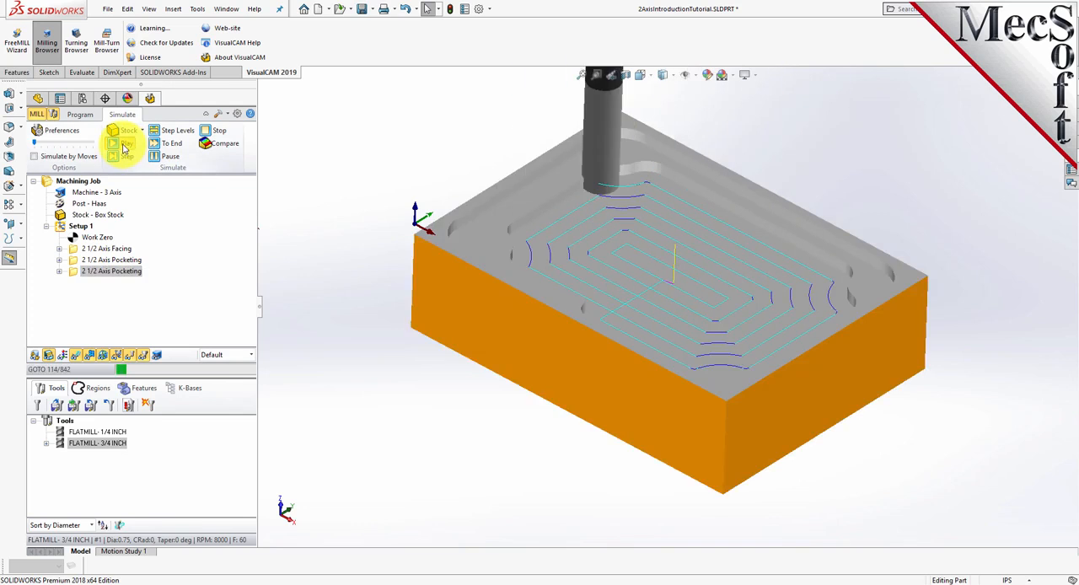
{"action": "left_click", "coordinate": [76, 357]}
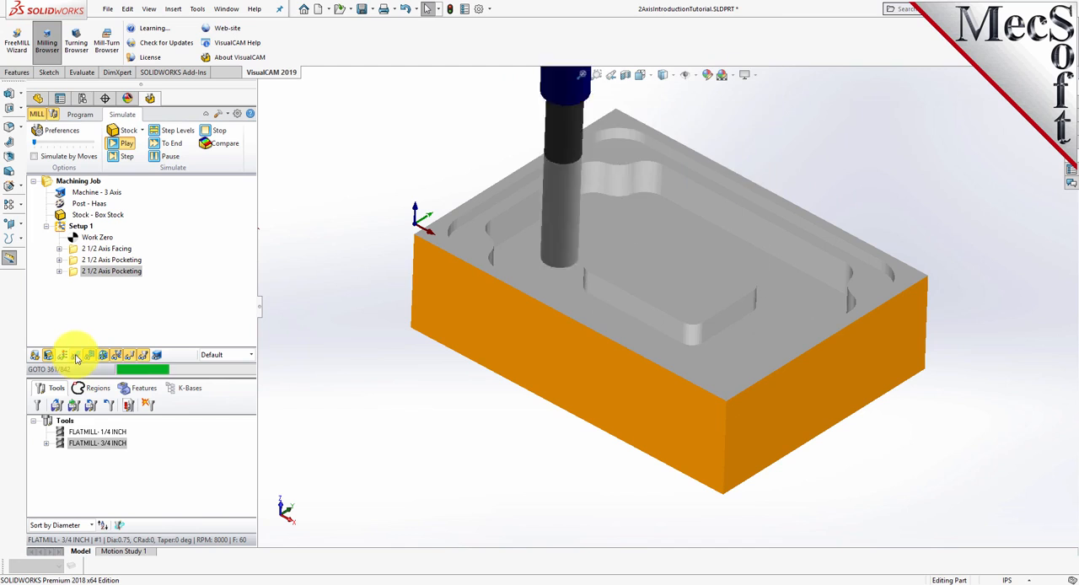
{"action": "left_click", "coordinate": [169, 143]}
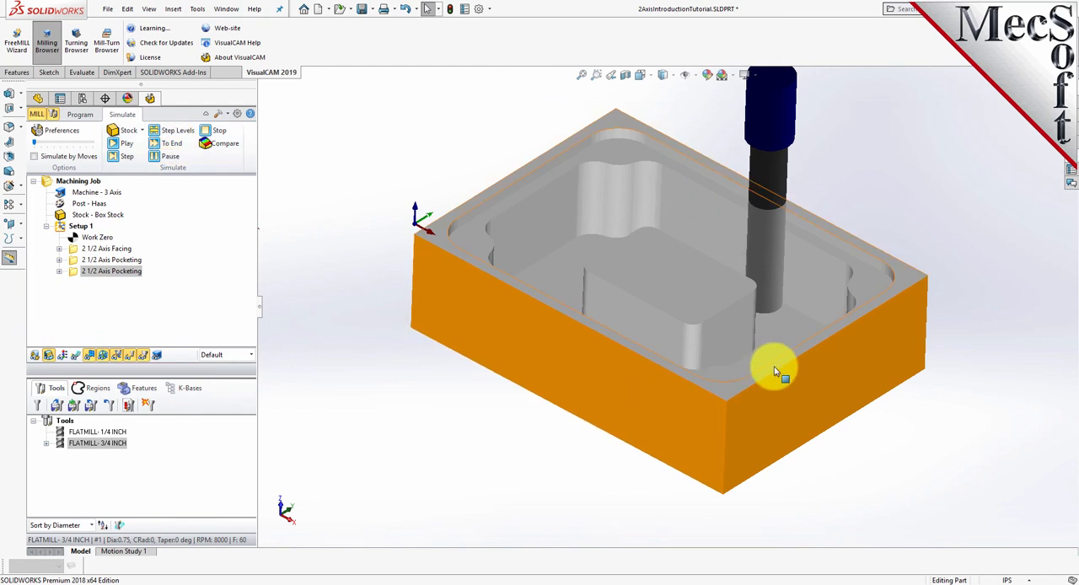
{"action": "mouse_move", "coordinate": [699, 345]}
{"action": "middle_mouse_down"}
{"action": "mouse_move", "coordinate": [681, 453]}
{"action": "mouse_move", "coordinate": [681, 380]}
{"action": "mouse_move", "coordinate": [705, 329]}
{"action": "mouse_move", "coordinate": [708, 356]}
{"action": "middle_mouse_up"}
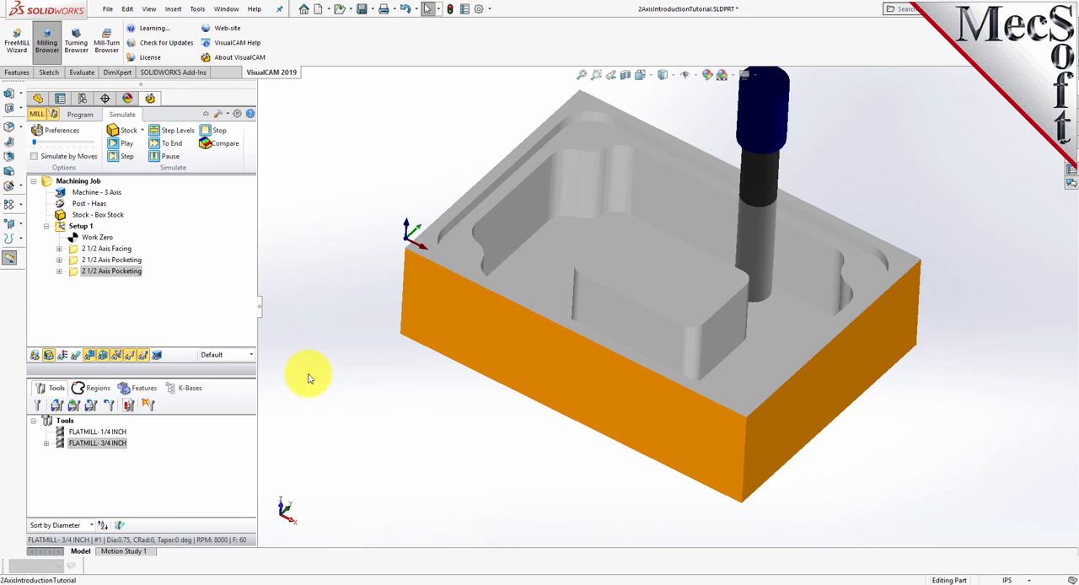
- Create a 2 1/2 Axis Profiling operation and select the deep pocket's floor around the island as its flat area machining region
{"action": "left_click", "coordinate": [80, 114]}
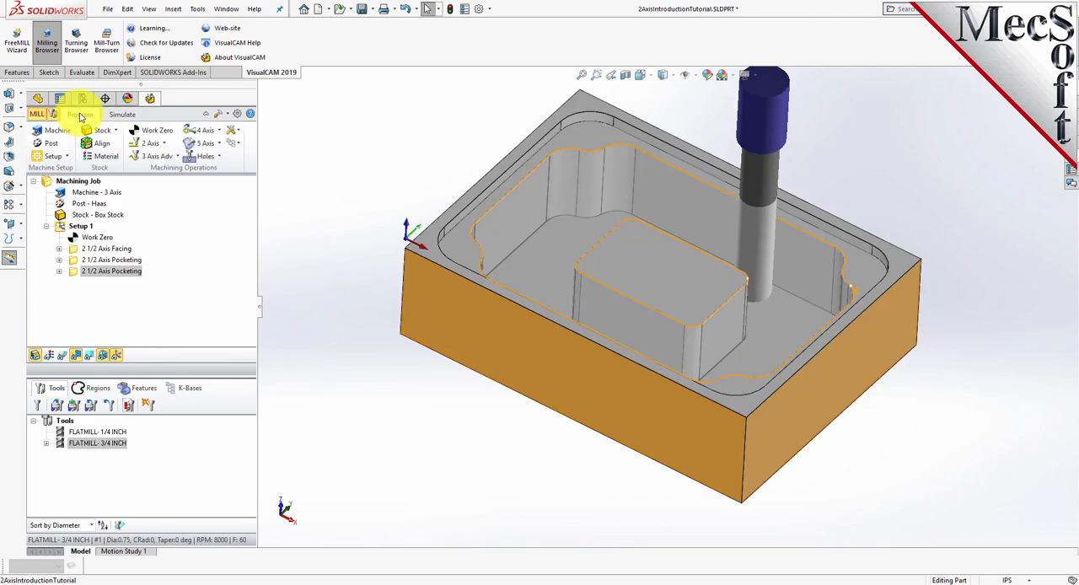
{"action": "left_click", "coordinate": [159, 143]}
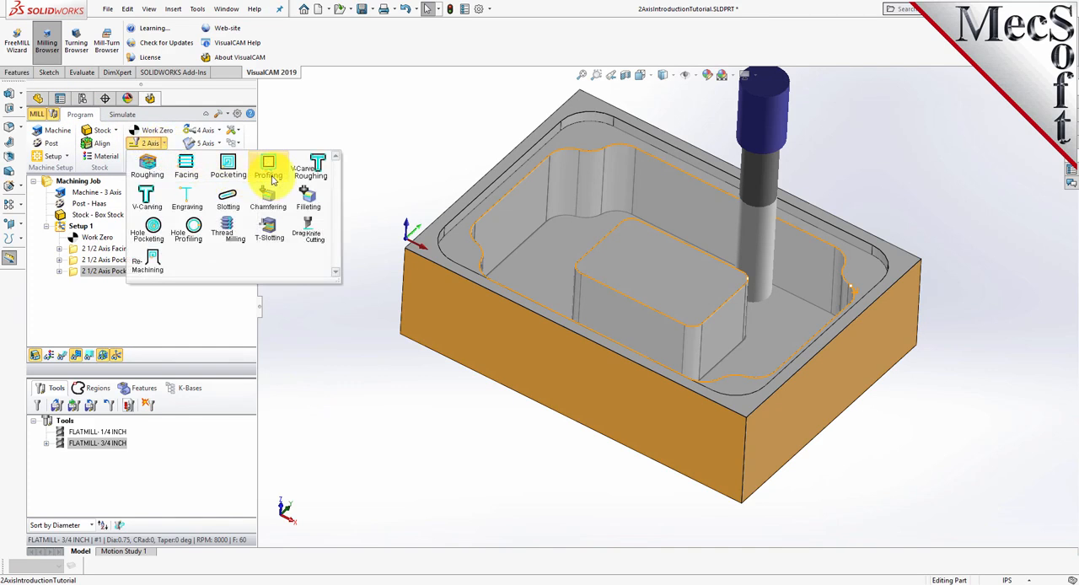
{"action": "left_click", "coordinate": [270, 173]}
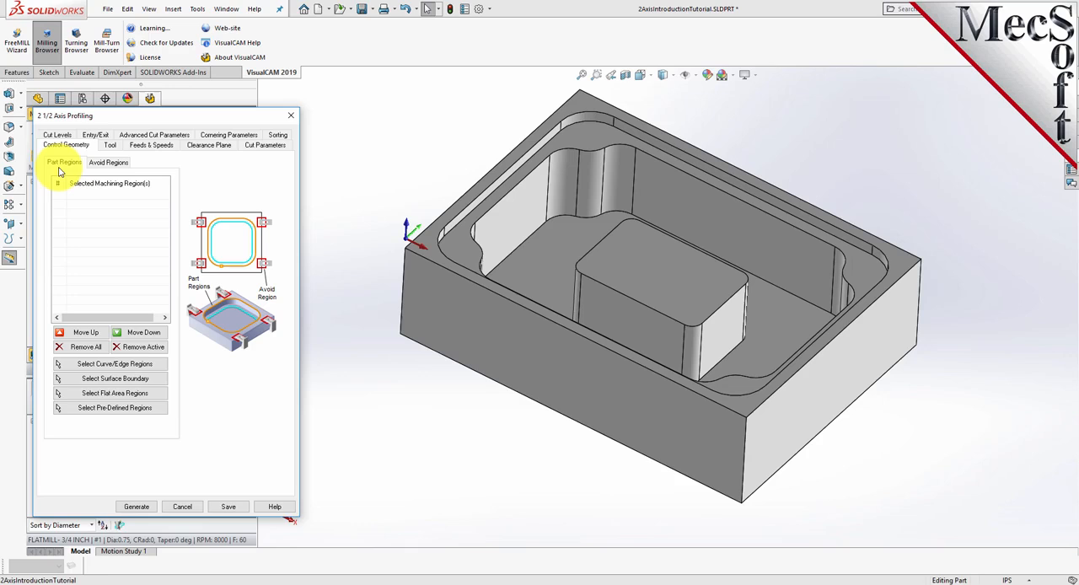
{"action": "left_click", "coordinate": [160, 394]}
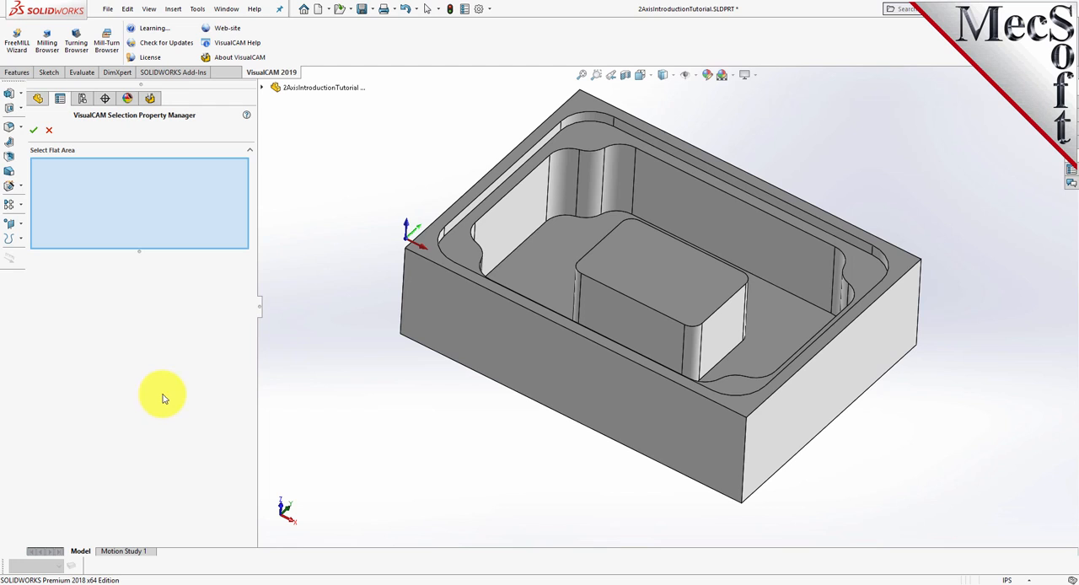
{"action": "left_click", "coordinate": [544, 265]}
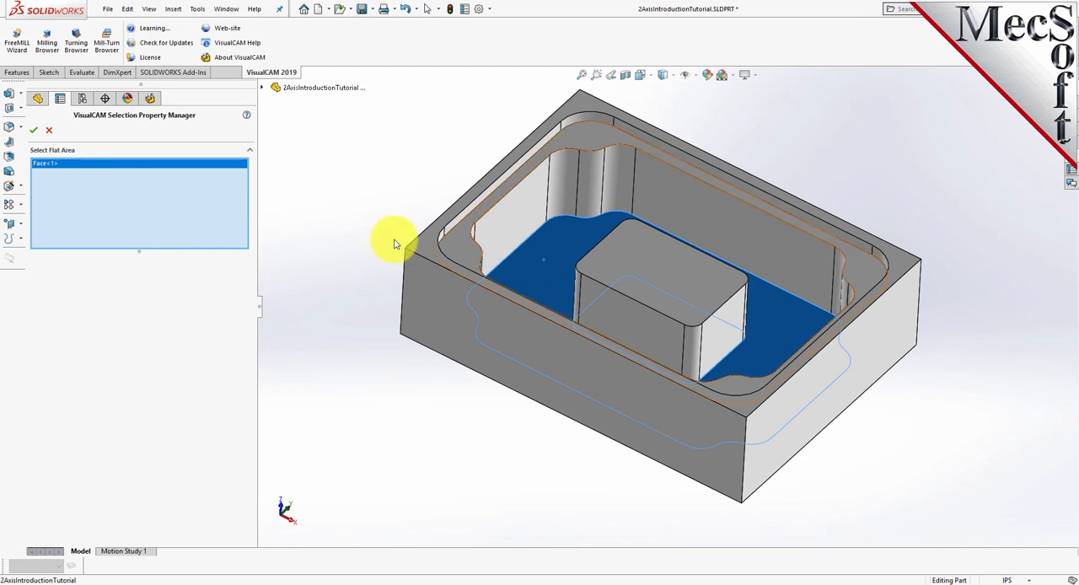
{"action": "left_click", "coordinate": [35, 133]}
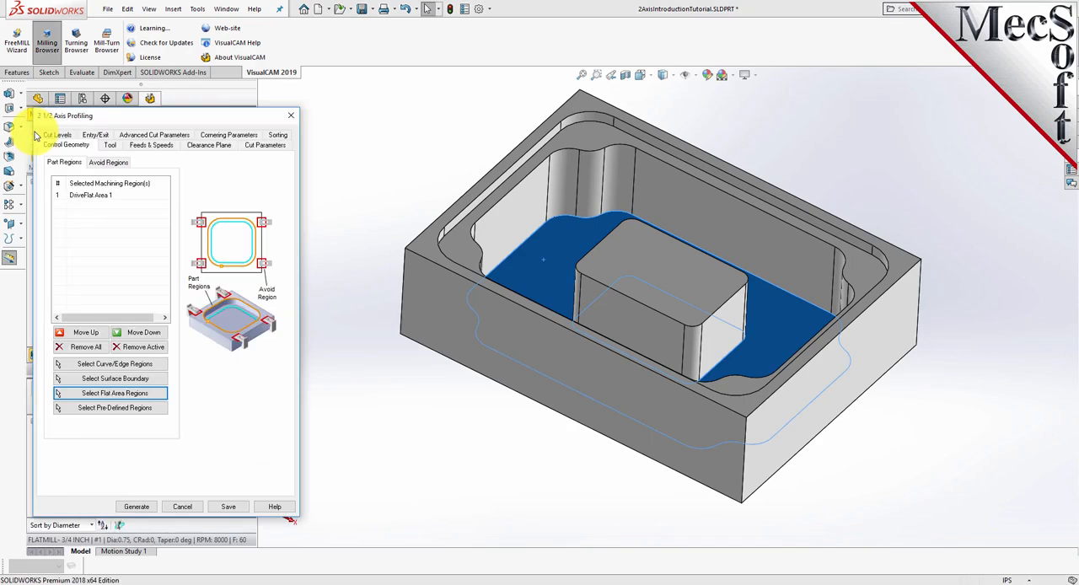
{"action": "left_click", "coordinate": [350, 354]}
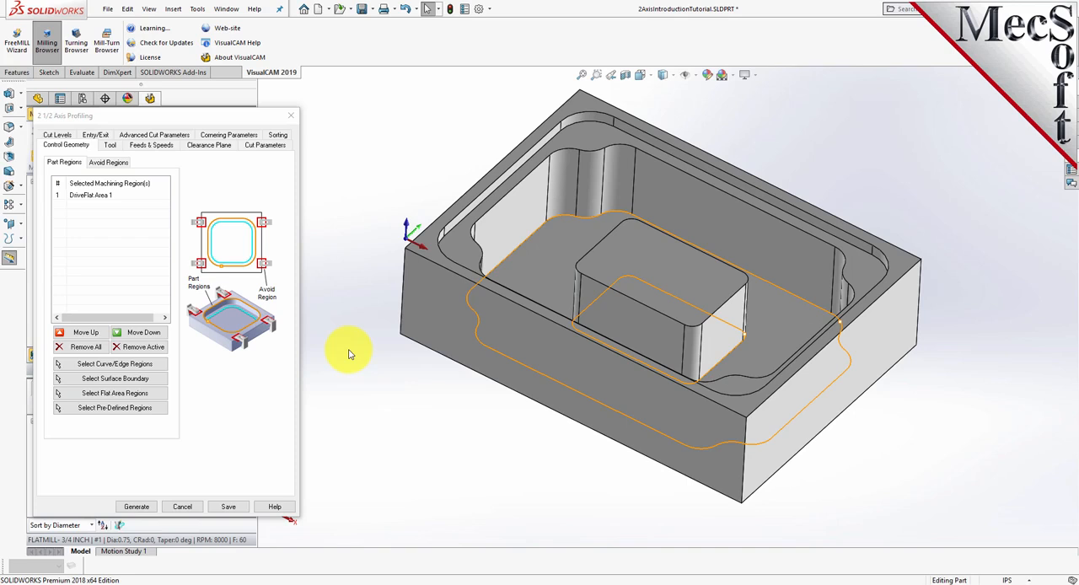
{"action": "left_click", "coordinate": [89, 195]}
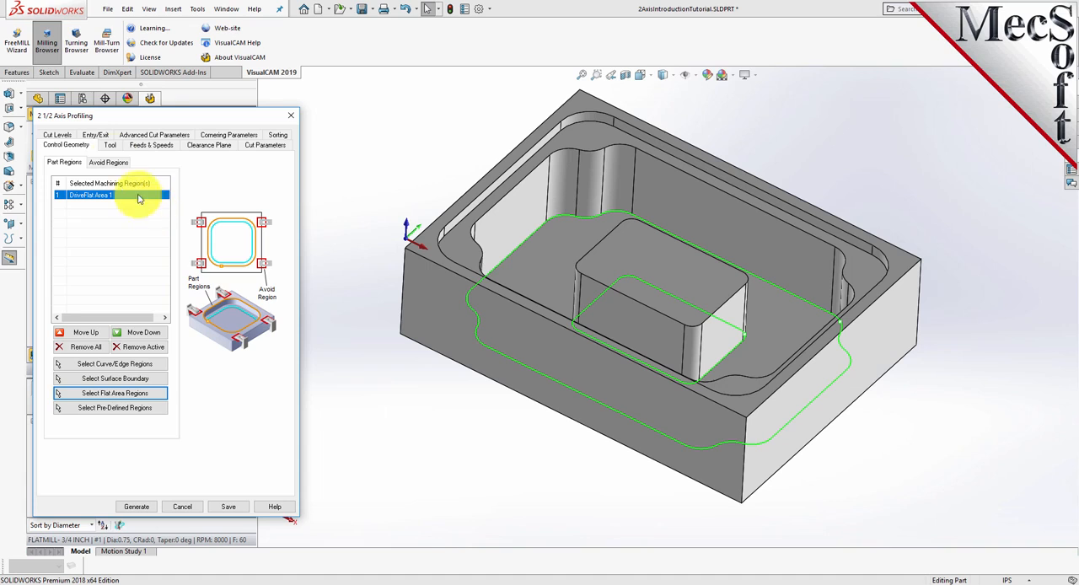
- Assign the 1/4 inch flat mill and set the cut parameters to climb cutting, with the cut side determined using the 3D model
{"action": "left_click", "coordinate": [111, 145]}
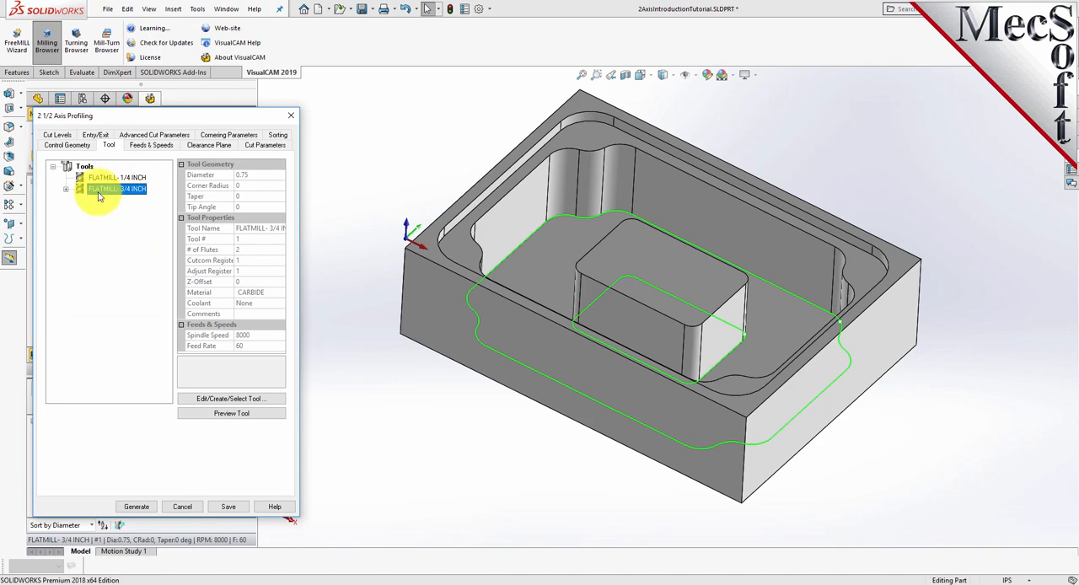
{"action": "left_click", "coordinate": [81, 178]}
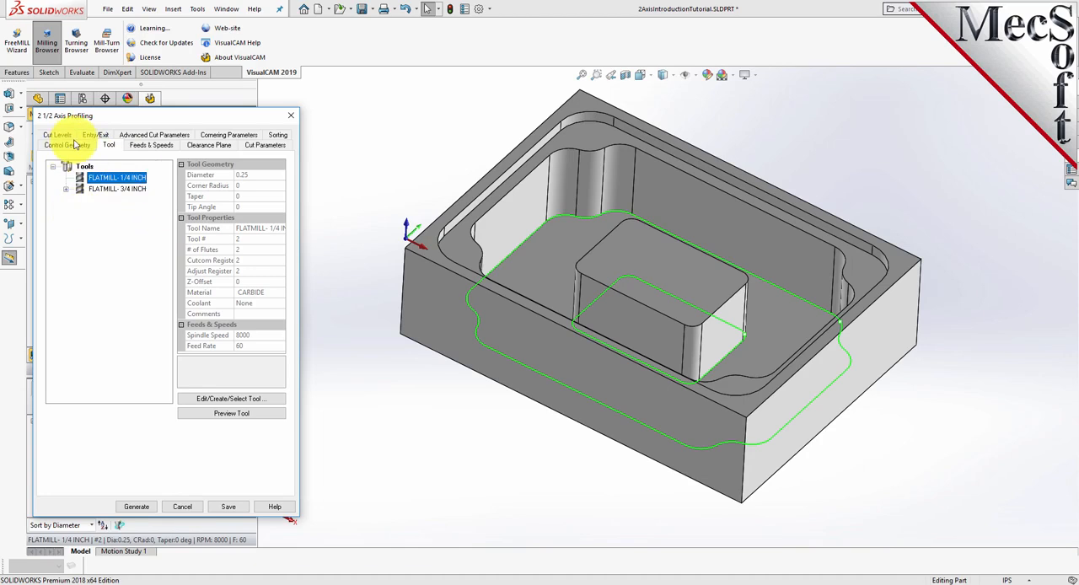
{"action": "left_click", "coordinate": [256, 146]}
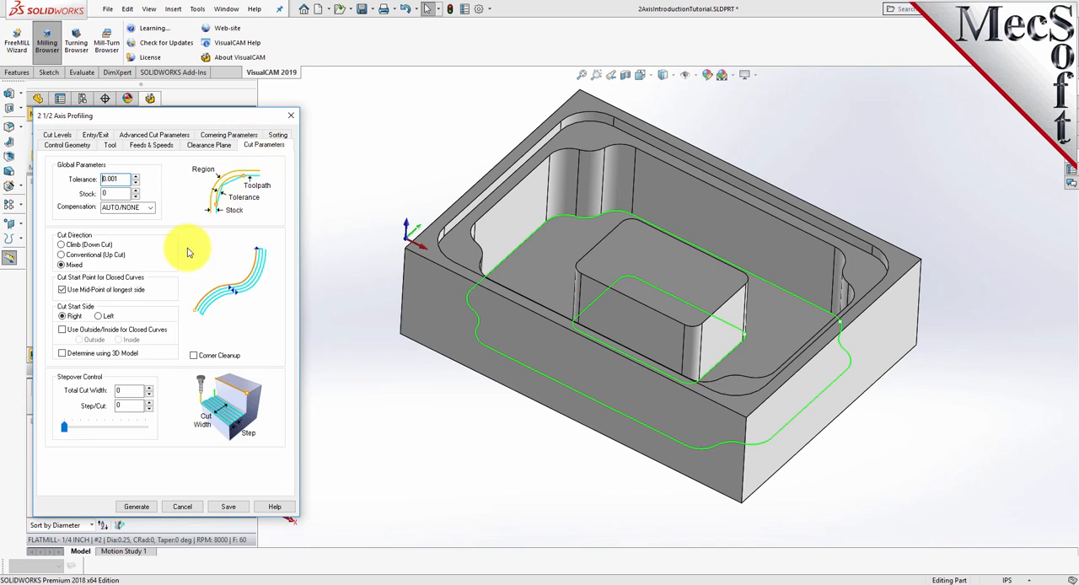
{"action": "left_click_drag", "start_coordinate": [124, 180], "coordinate": [76, 197]}
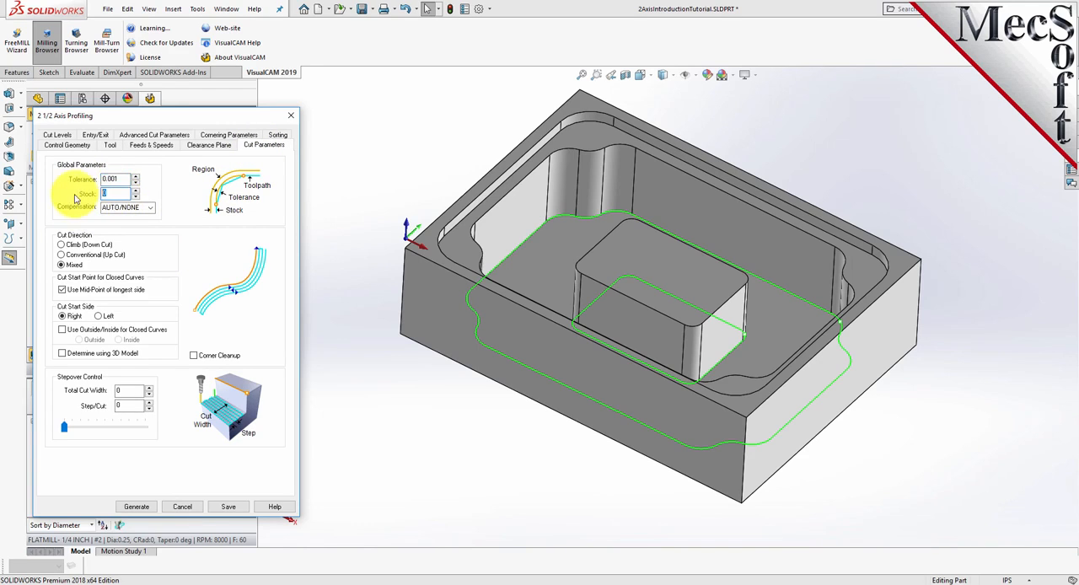
{"action": "left_click", "coordinate": [62, 245]}
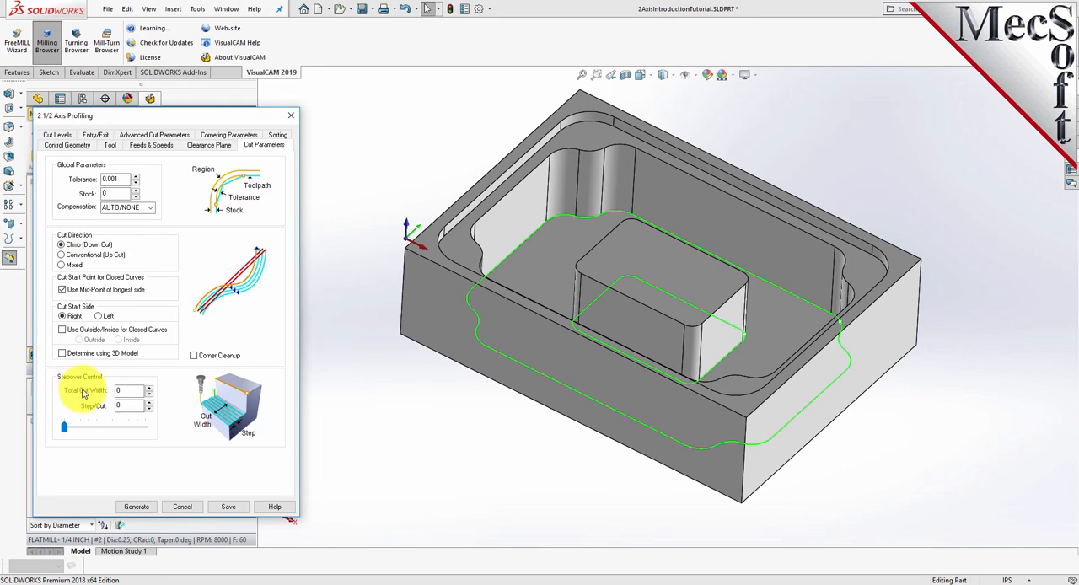
{"action": "left_click", "coordinate": [62, 353]}
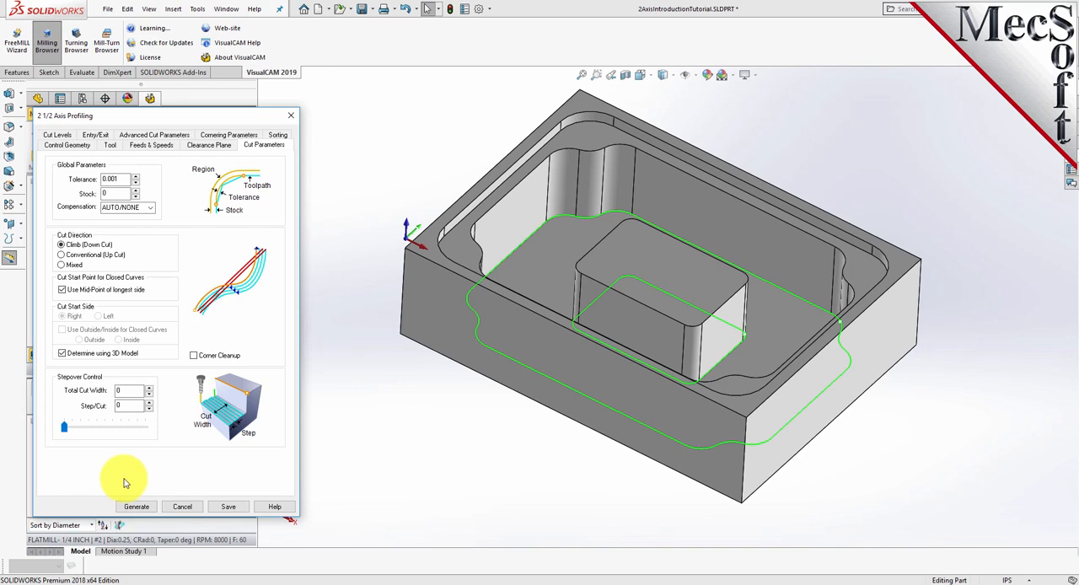
- Locate the cut geometry at the bottom in the cut levels and generate the profiling operation
{"action": "left_click", "coordinate": [58, 135]}
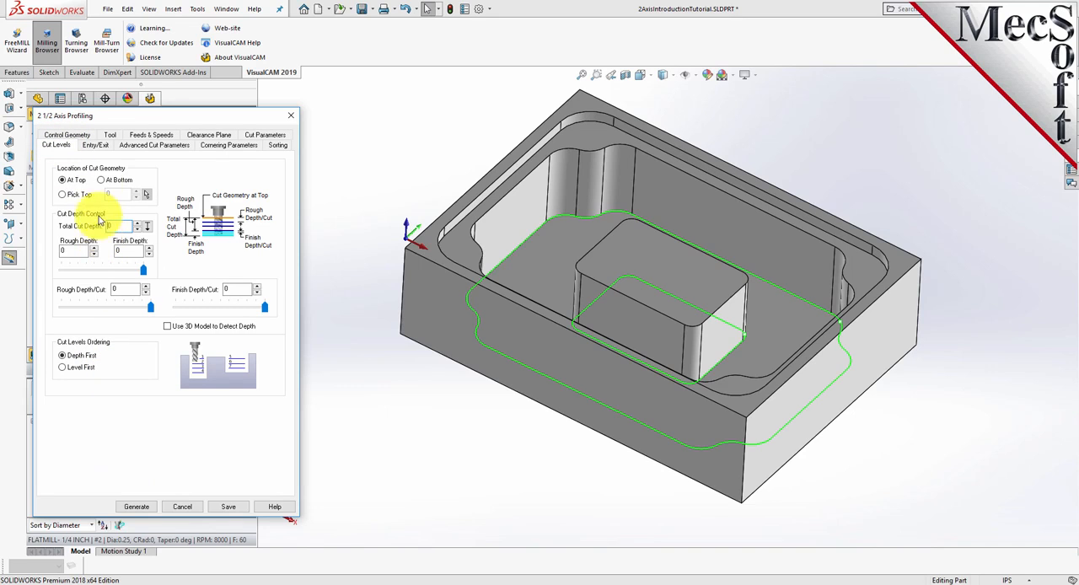
{"action": "left_click", "coordinate": [102, 180]}
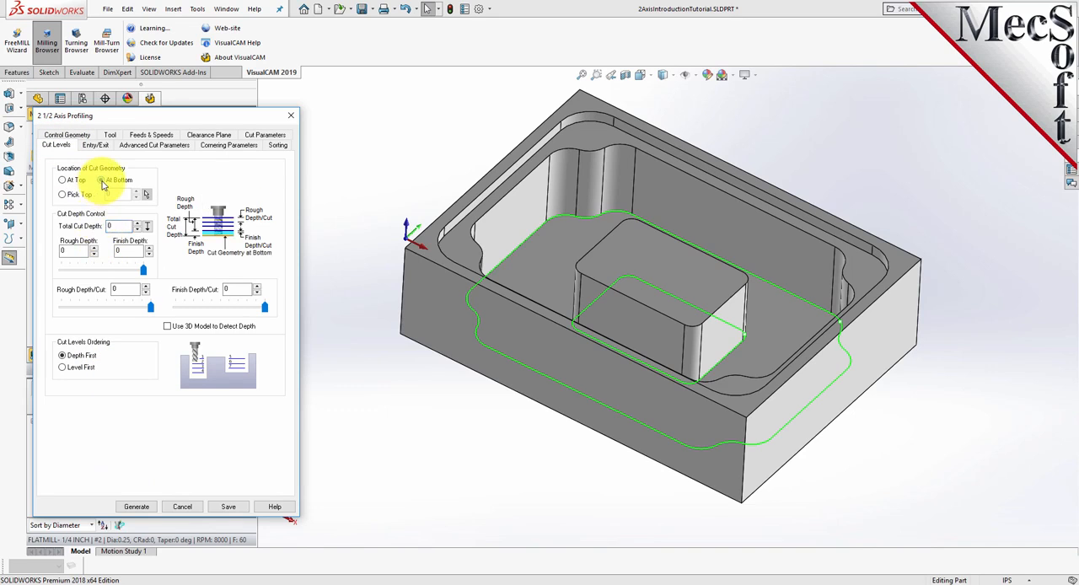
{"action": "left_click", "coordinate": [139, 508]}
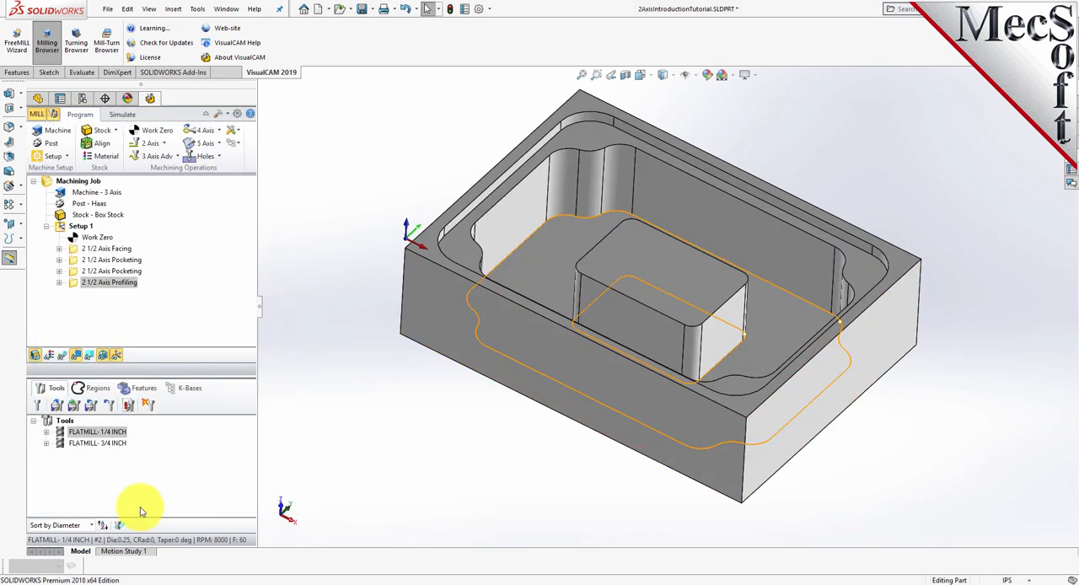
- Display the profiling toolpath on the part and inspect it around the pocket wall and island
{"action": "left_click", "coordinate": [89, 283]}
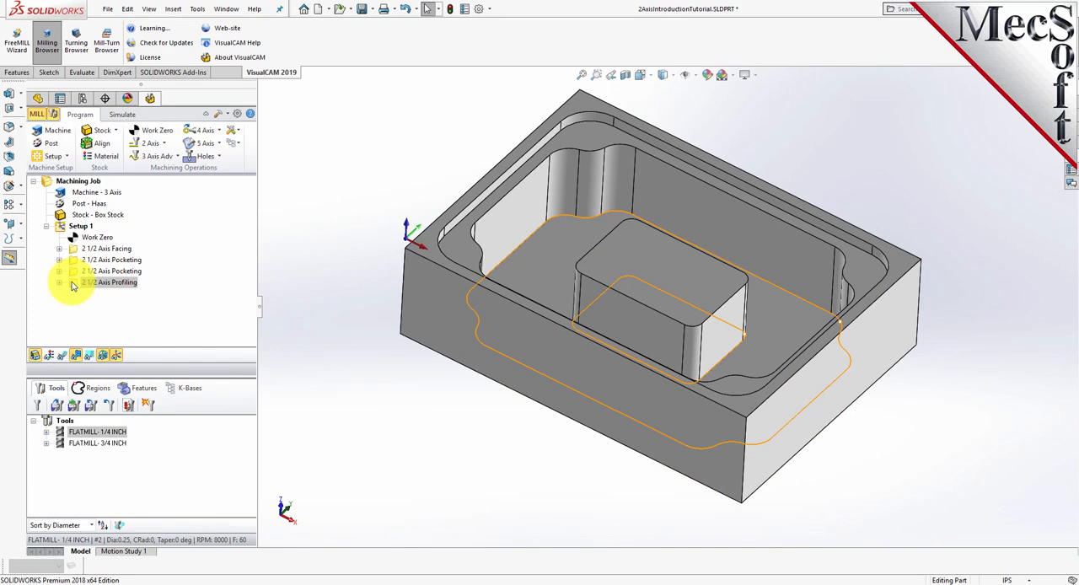
{"action": "left_click", "coordinate": [62, 357]}
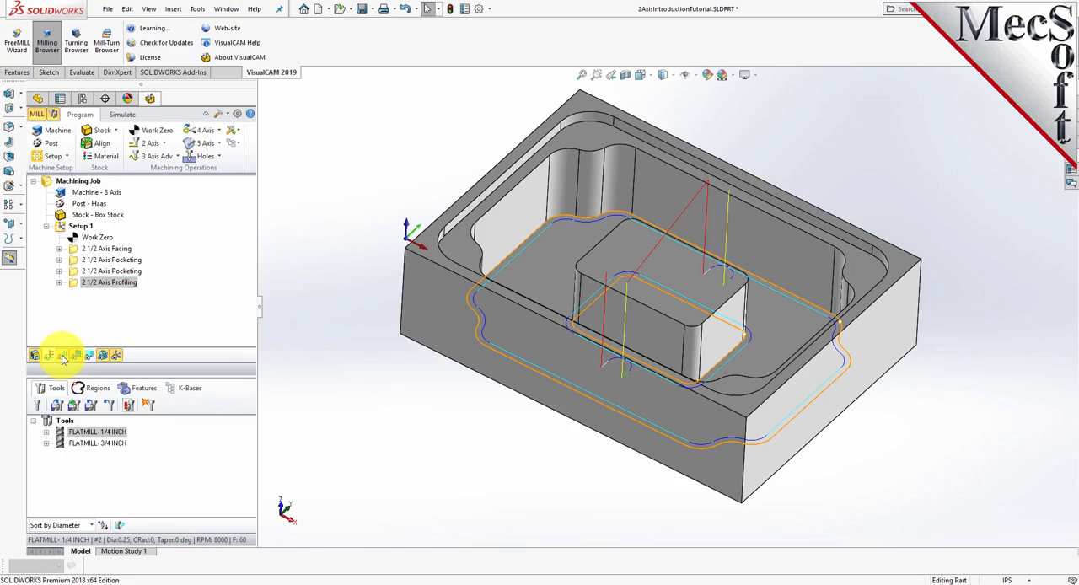
{"action": "middle_click_drag", "start_coordinate": [670, 439], "coordinate": [704, 417]}
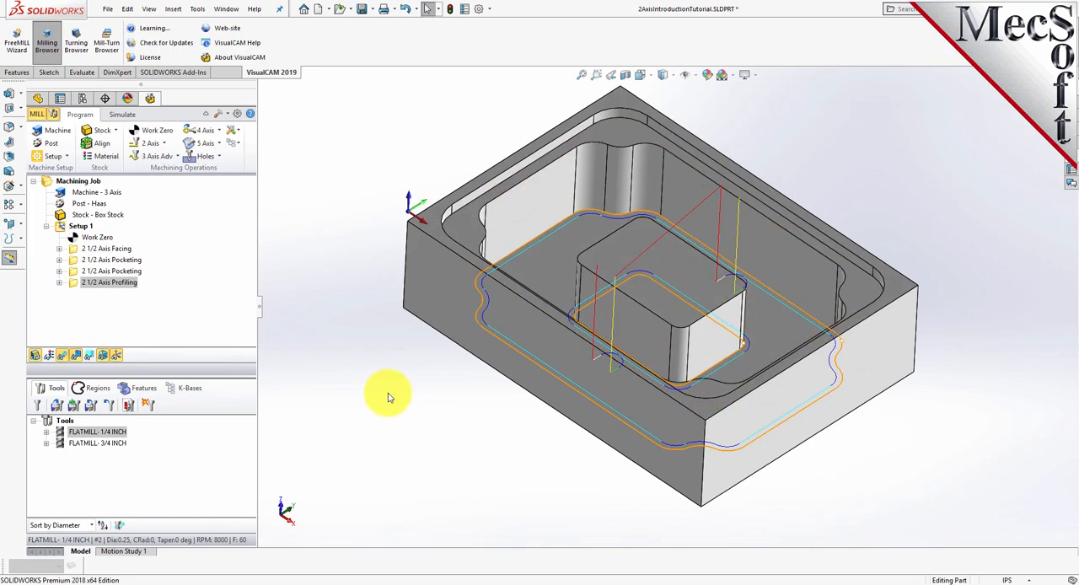
- Simulate the 2 1/2 Axis Profiling operation on the previously machined stock
{"action": "left_click", "coordinate": [131, 118]}
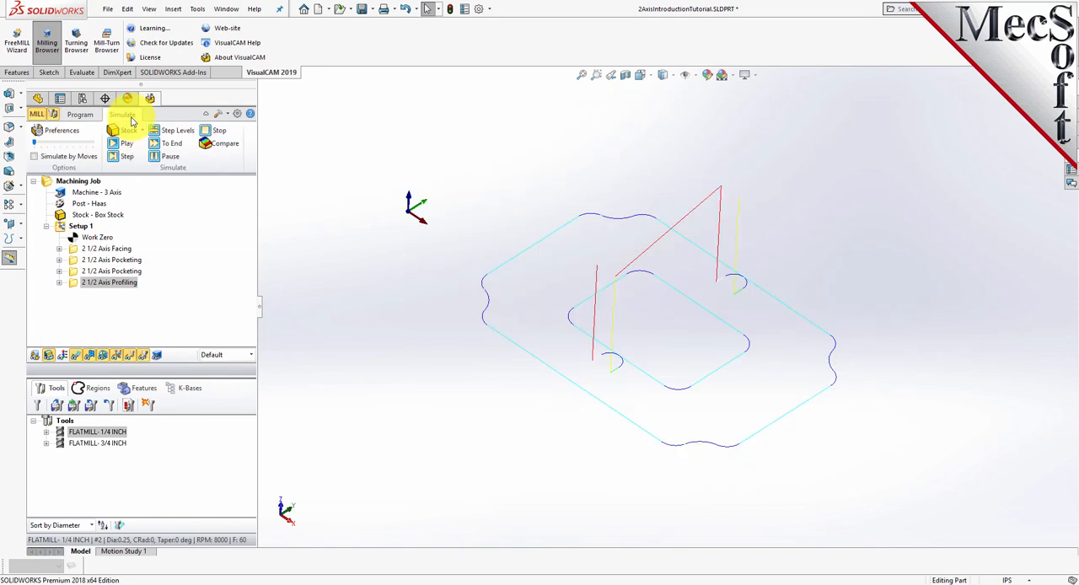
{"action": "left_click", "coordinate": [74, 287]}
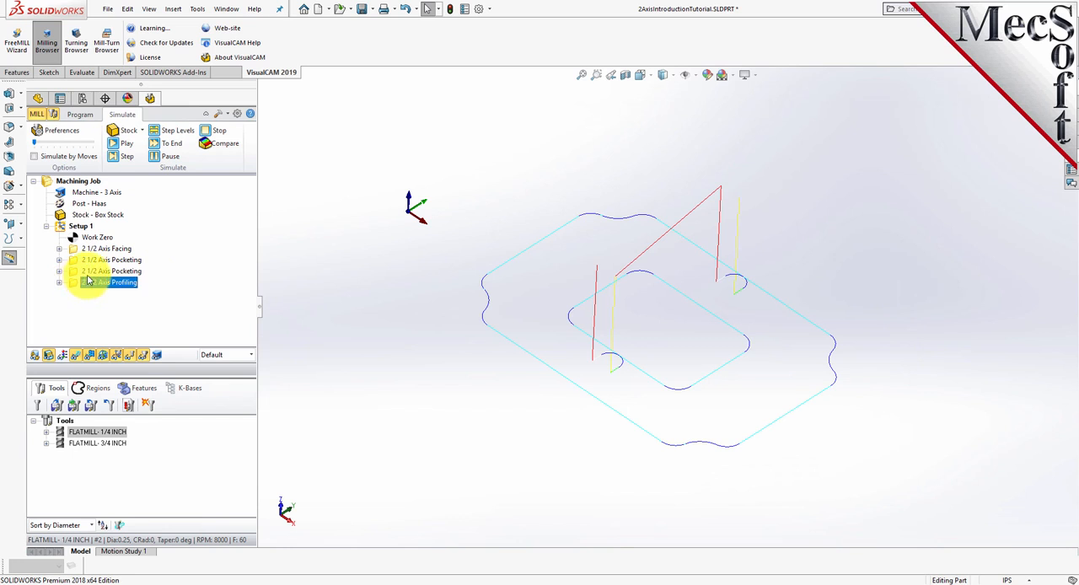
{"action": "left_click", "coordinate": [124, 147]}
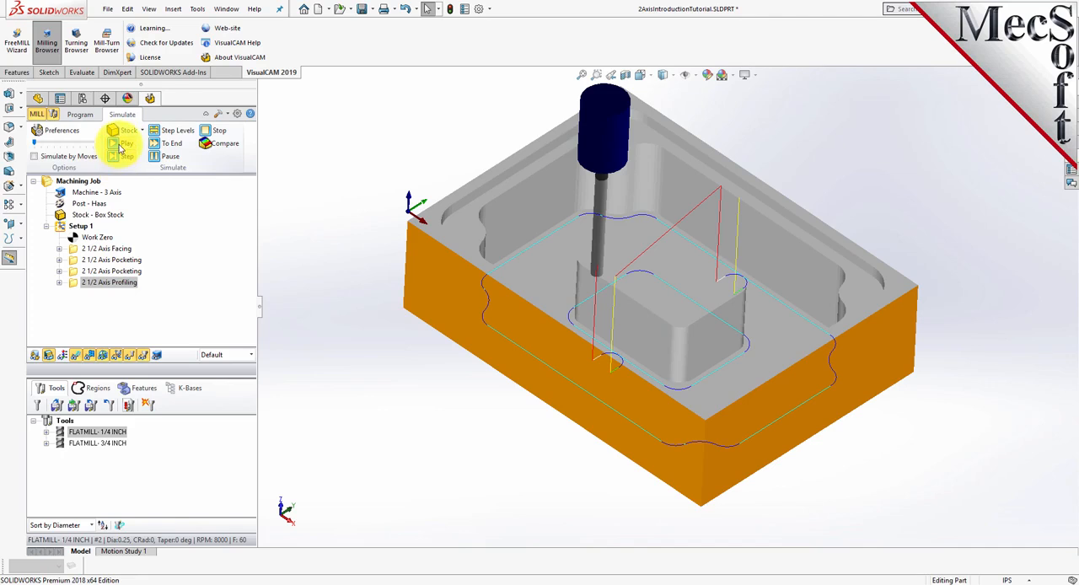
{"action": "left_click", "coordinate": [124, 143]}
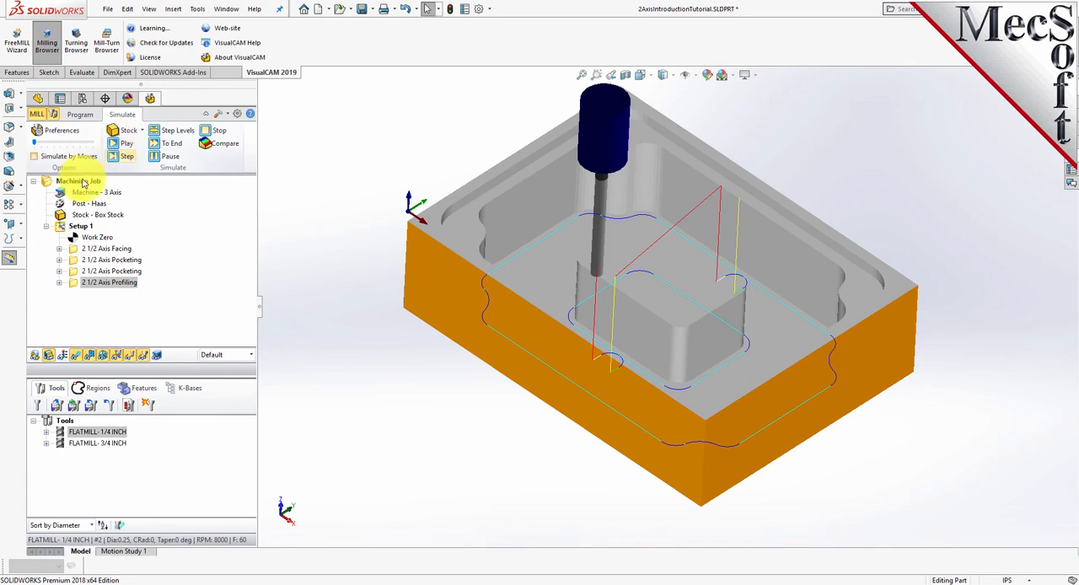
- Simulate all operations of Setup 1 from the raw box stock at a higher simulation speed
{"action": "left_click", "coordinate": [62, 228]}
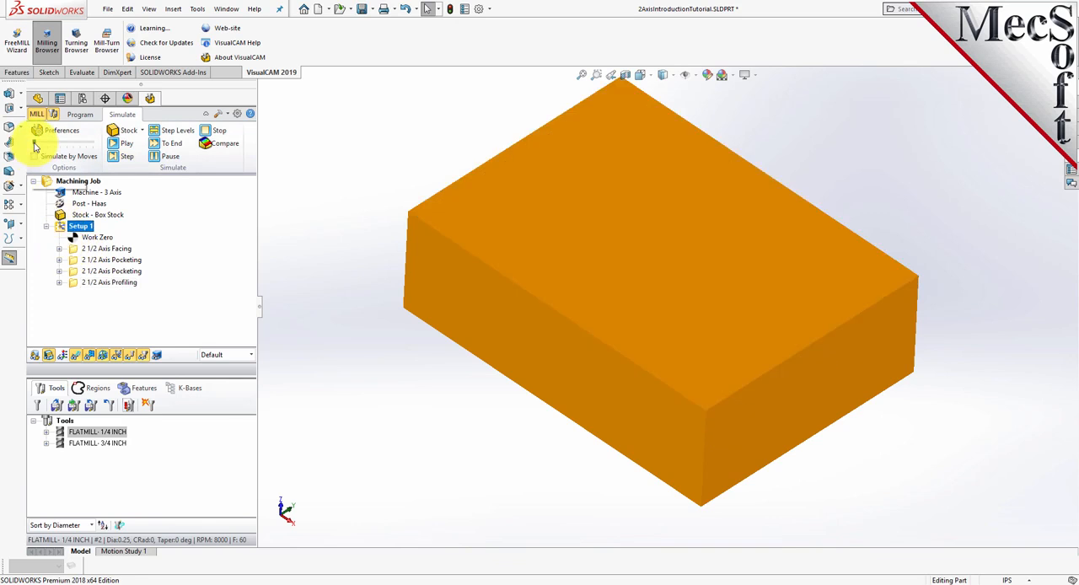
{"action": "left_click", "coordinate": [125, 144]}
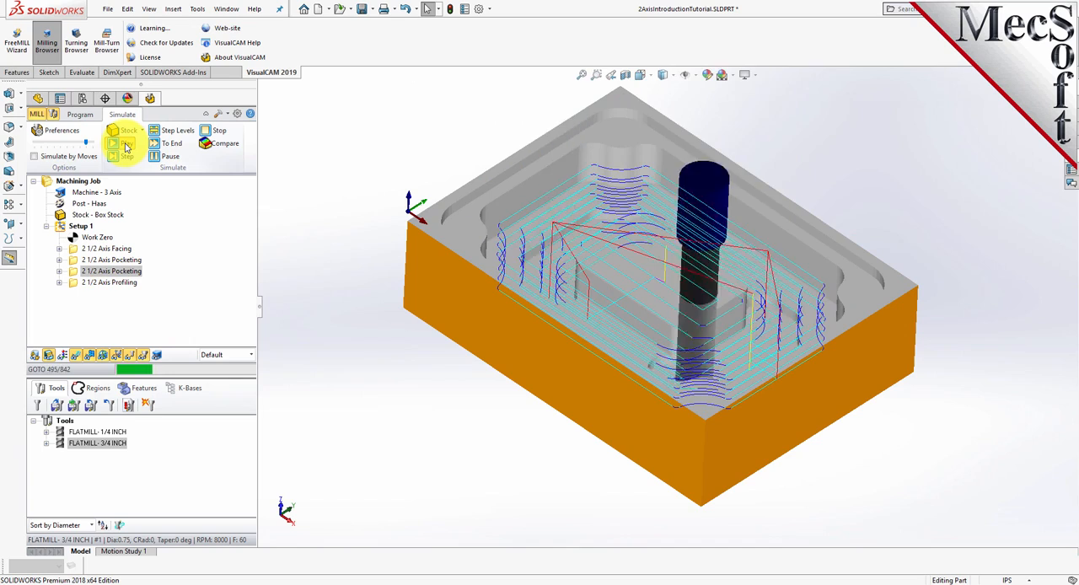
{"action": "middle_click_drag", "start_coordinate": [655, 298], "coordinate": [660, 347]}
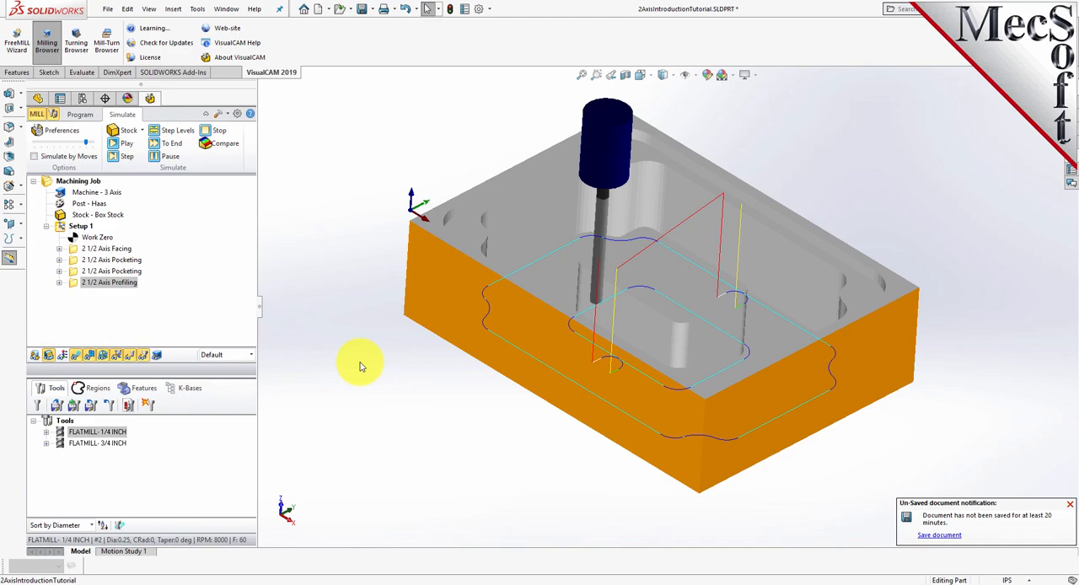
{"action": "left_click", "coordinate": [1068, 506]}
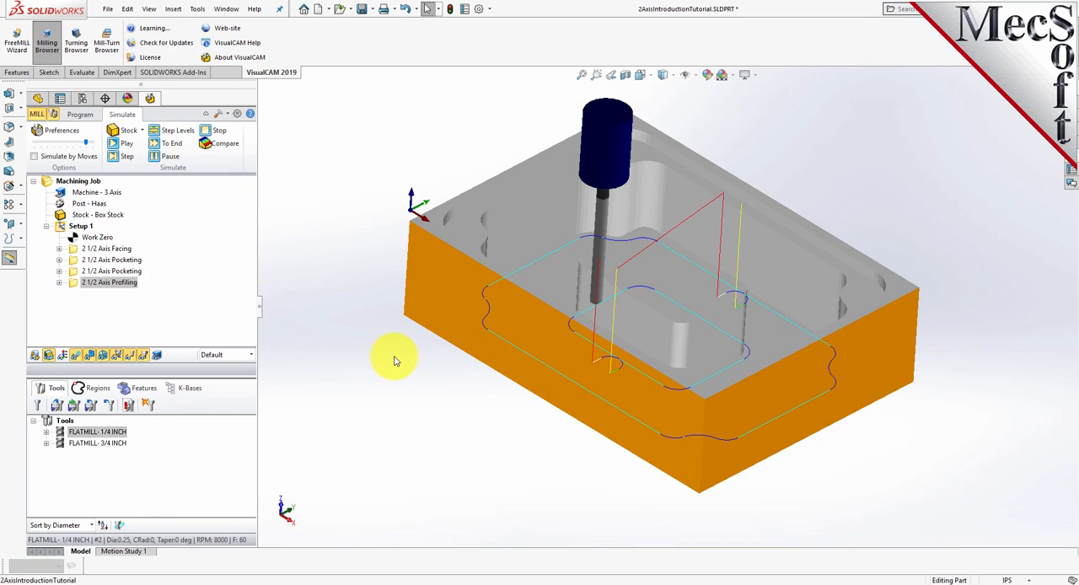
- Post-process Setup 1 with the Haas post and save the G-code as 2AxisIntroductionTutorial_Setup 1.nc in the QuickStart folder
{"action": "left_click", "coordinate": [60, 228]}
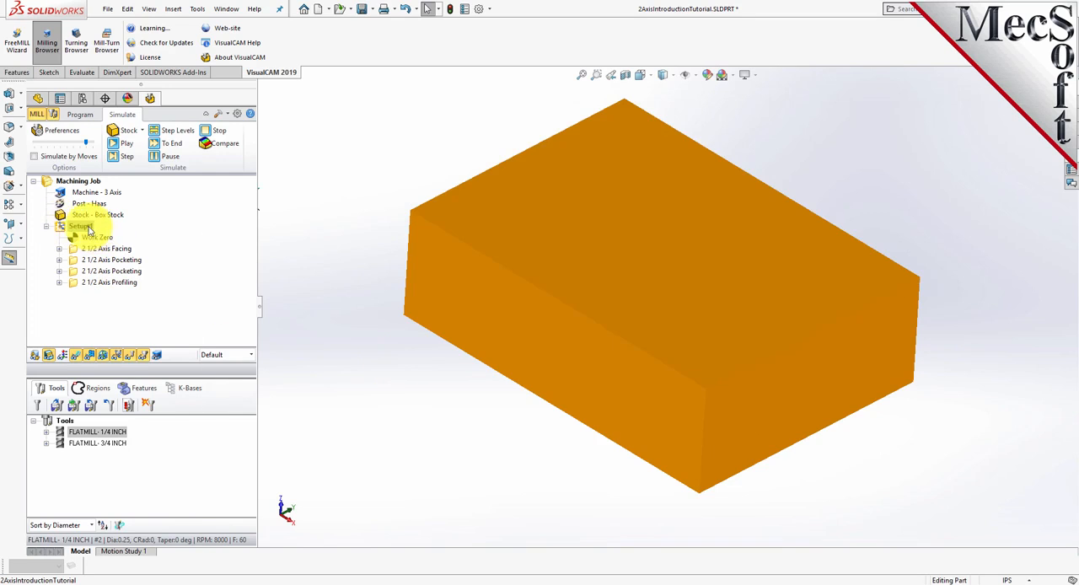
{"action": "right_click", "coordinate": [87, 227]}
{"action": "left_click", "coordinate": [147, 254]}
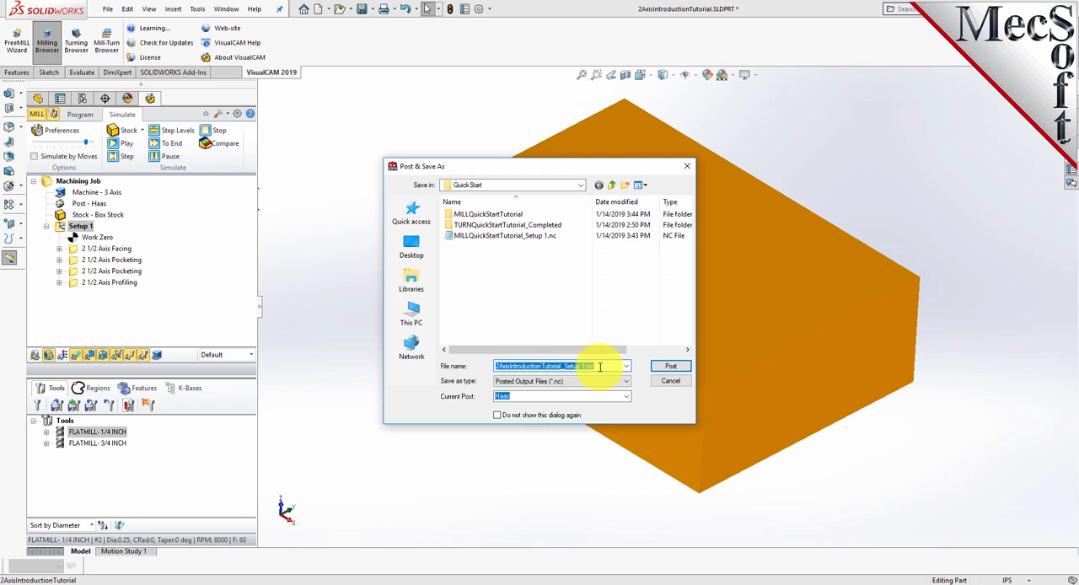
{"action": "left_click", "coordinate": [672, 367]}
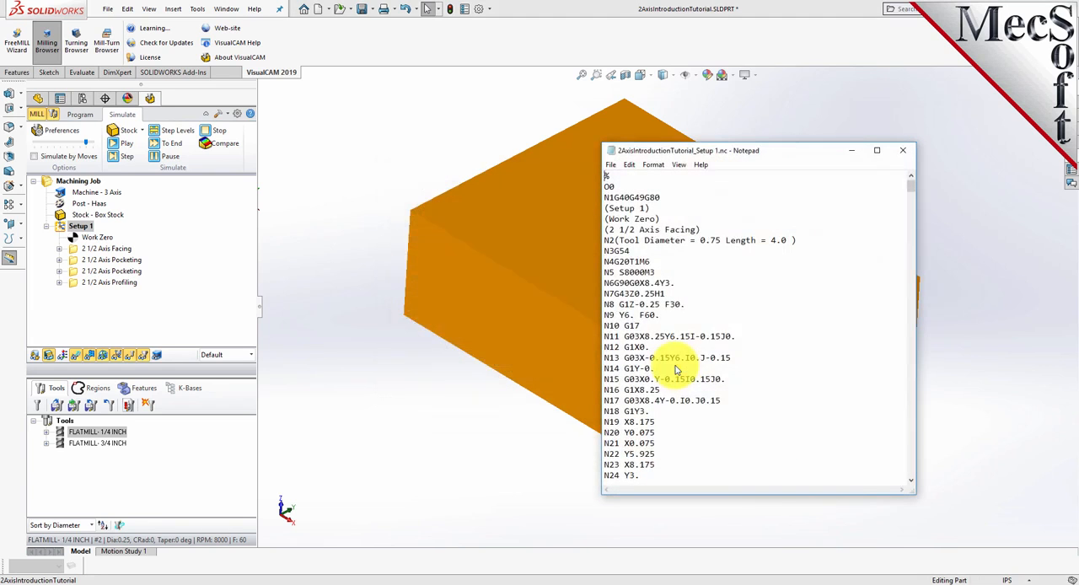
- Examine the posted G-code in Notepad, starting with the 2 1/2 Axis Facing comment line
{"action": "mouse_move", "coordinate": [910, 186]}
{"action": "left_mouse_down"}
{"action": "mouse_move", "coordinate": [911, 481]}
{"action": "mouse_move", "coordinate": [911, 185]}
{"action": "left_mouse_up"}
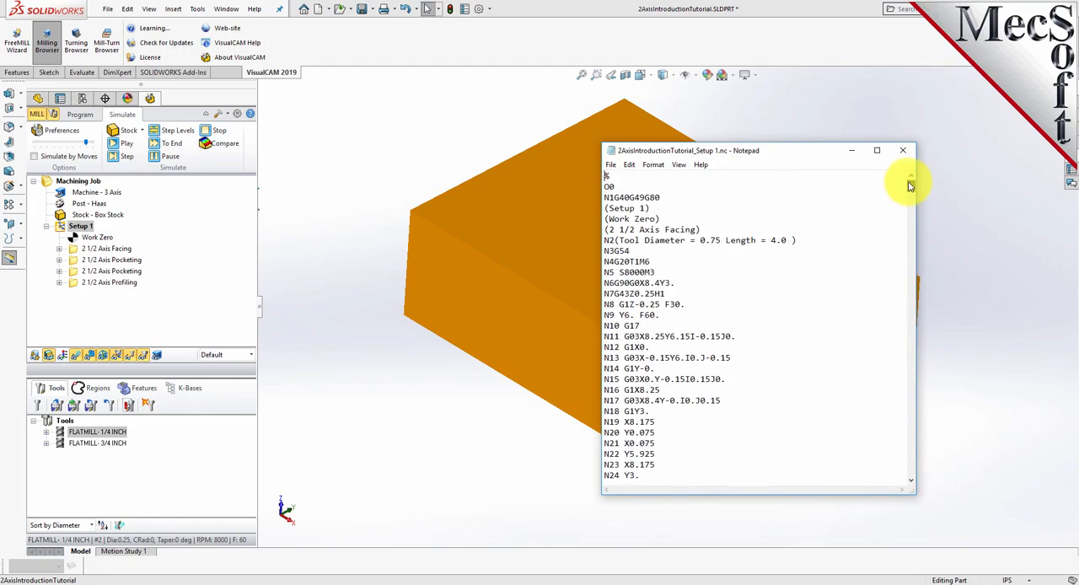
{"action": "left_click_drag", "start_coordinate": [700, 229], "coordinate": [604, 230]}
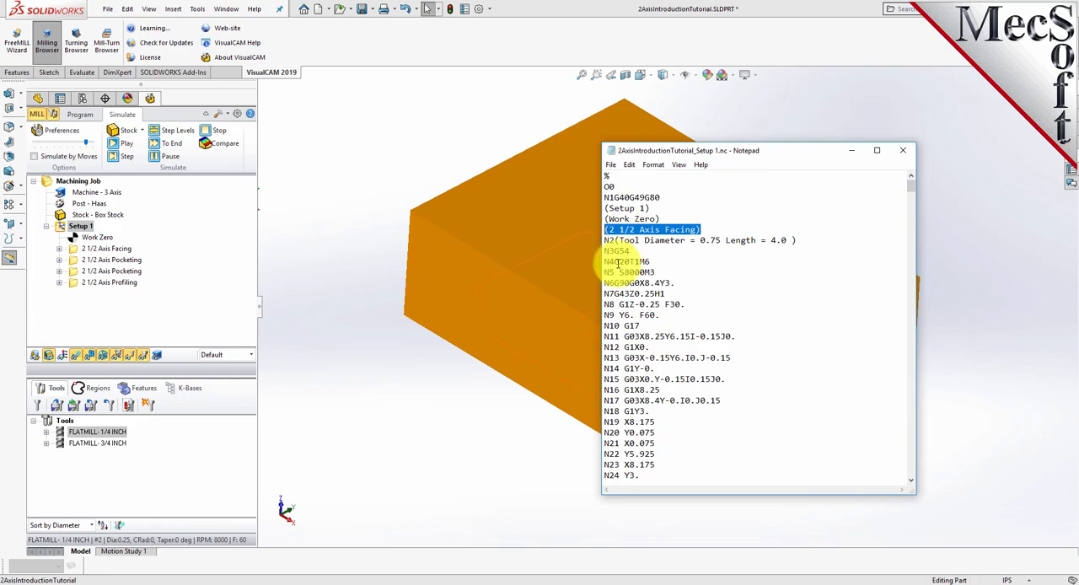